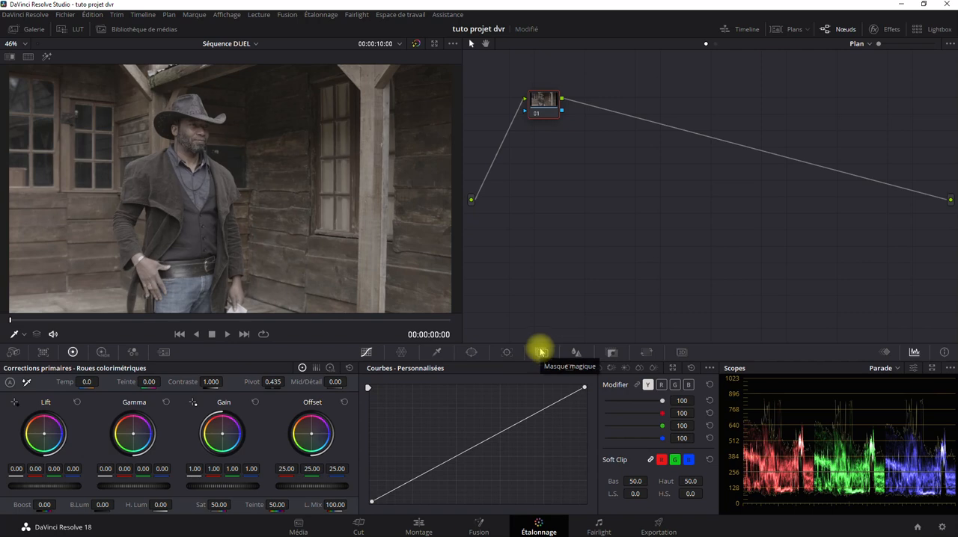
Open the Magic Mask for node 01, switch it to Person mask, and choose the Chapeau feature in Corps mode
click(542, 352)
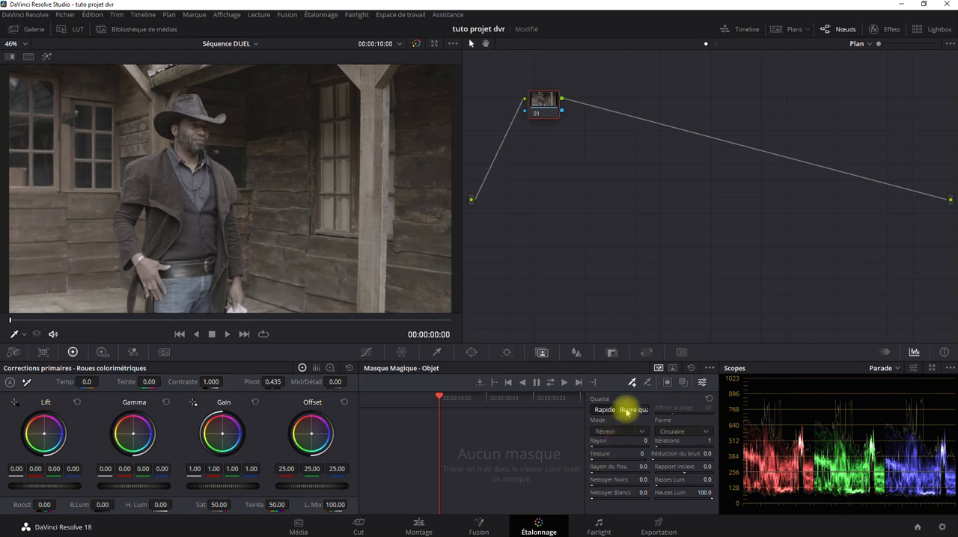
click(673, 370)
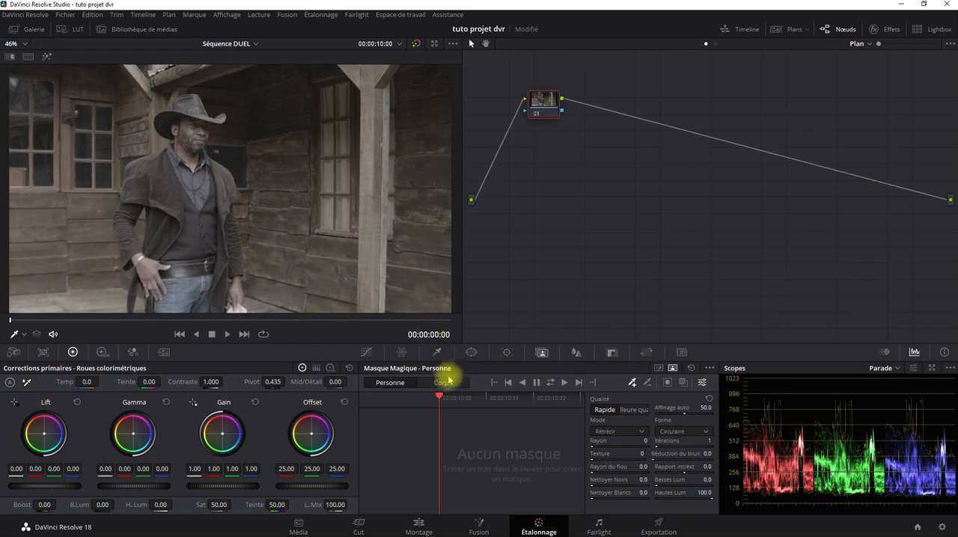
click(426, 399)
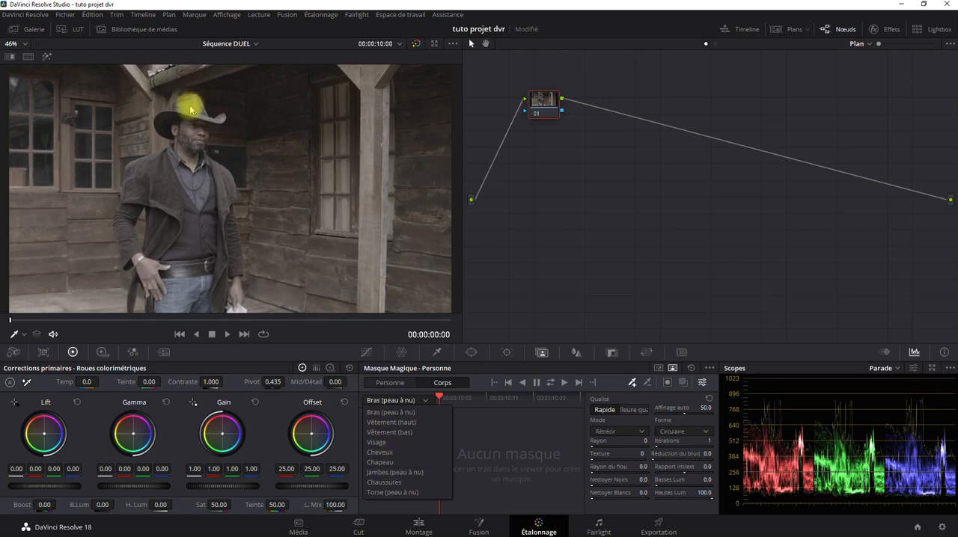
click(387, 464)
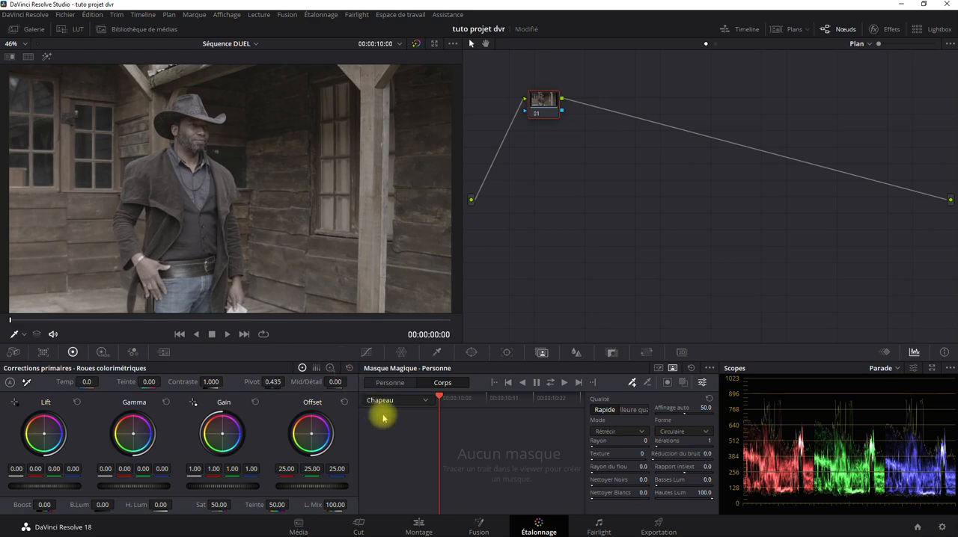
Compare the Magic Mask's person and object modes, set the person mask to Personne, and finish in object mode
click(426, 400)
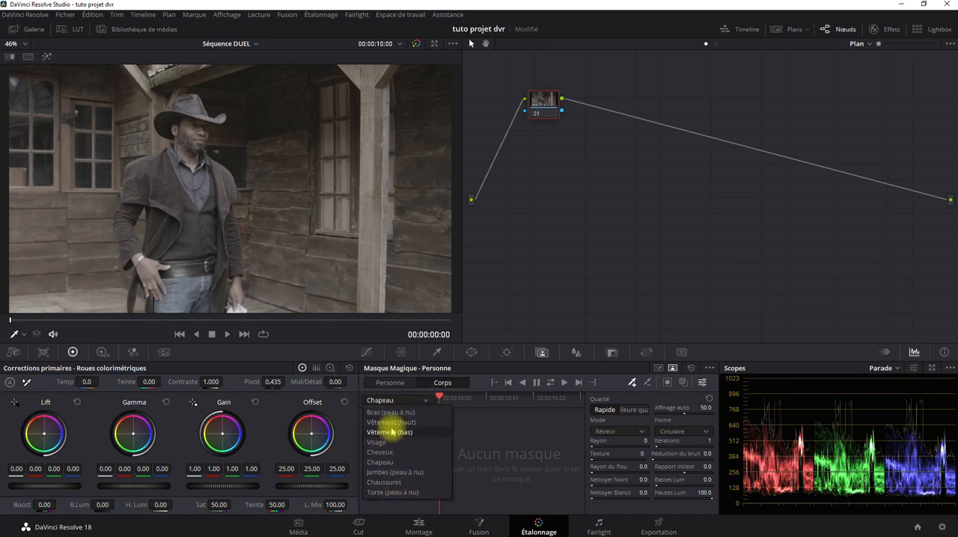
click(658, 369)
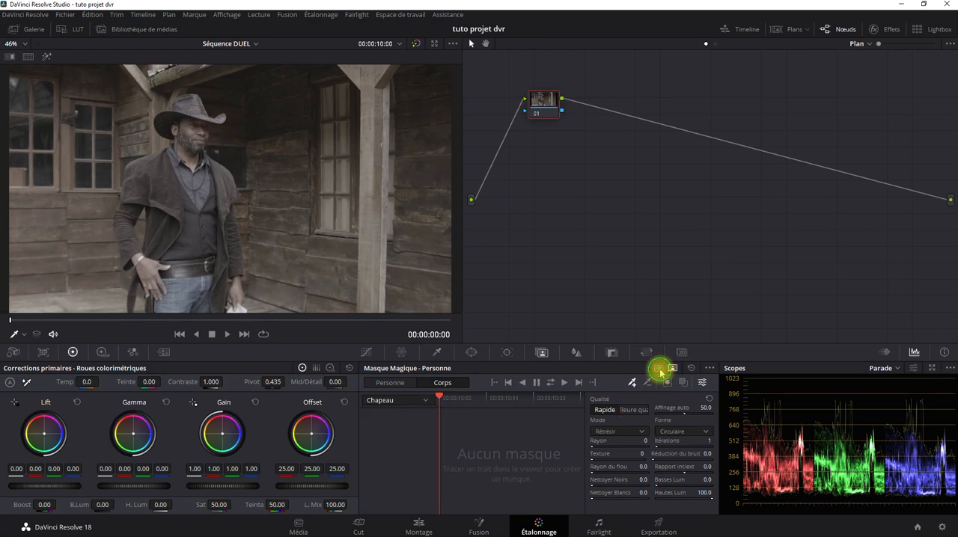
click(659, 369)
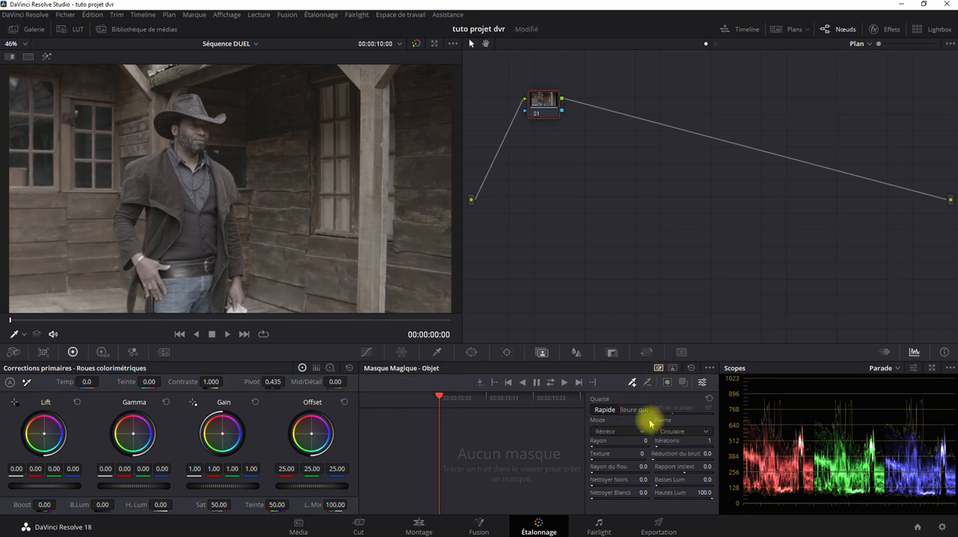
click(671, 368)
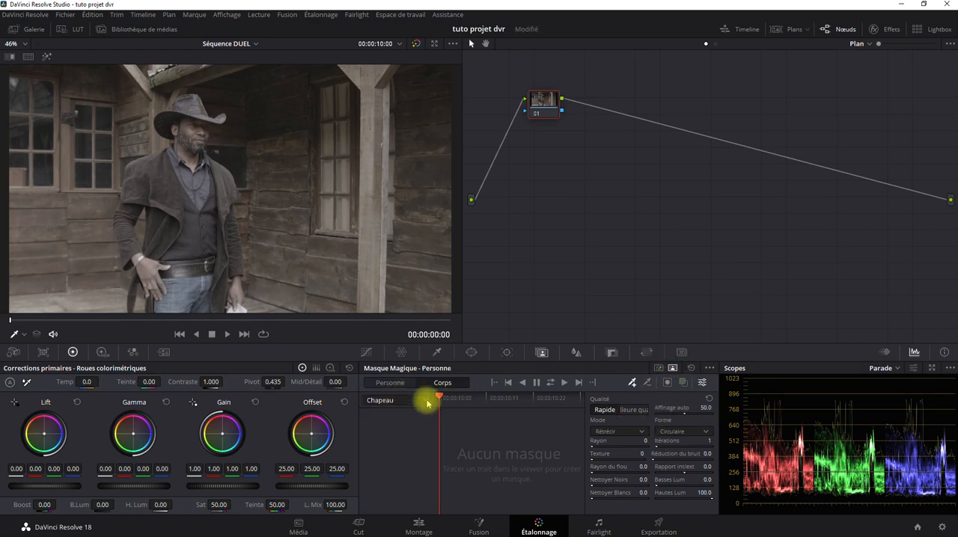
click(659, 369)
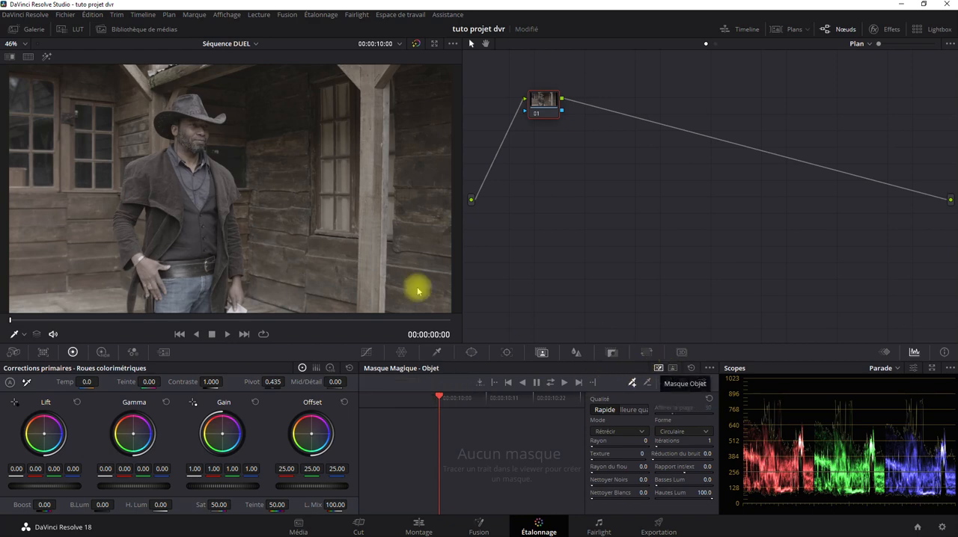
click(671, 369)
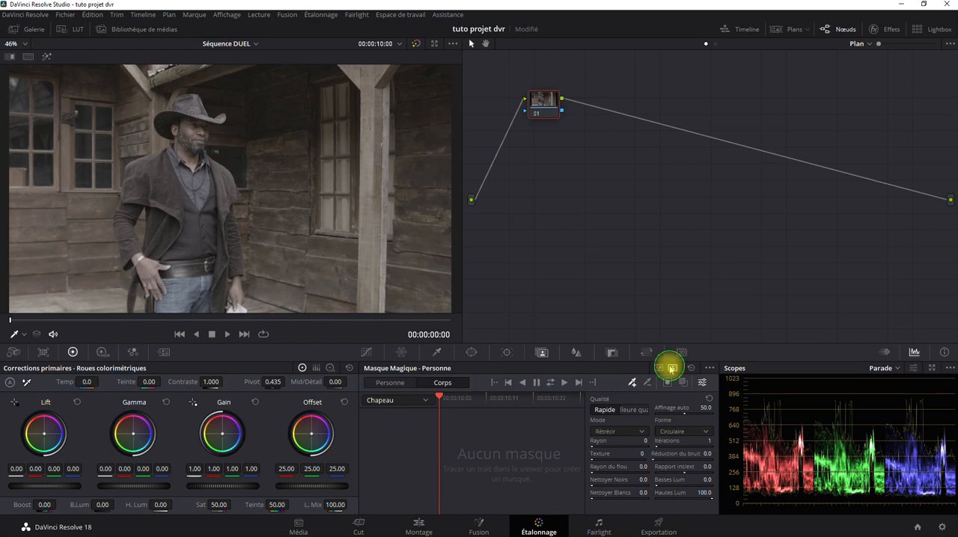
click(405, 385)
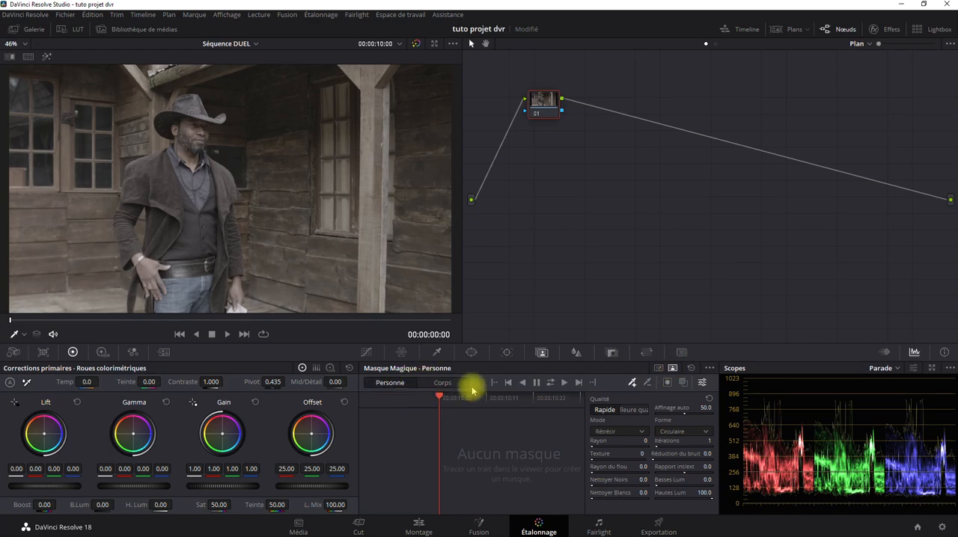
click(658, 368)
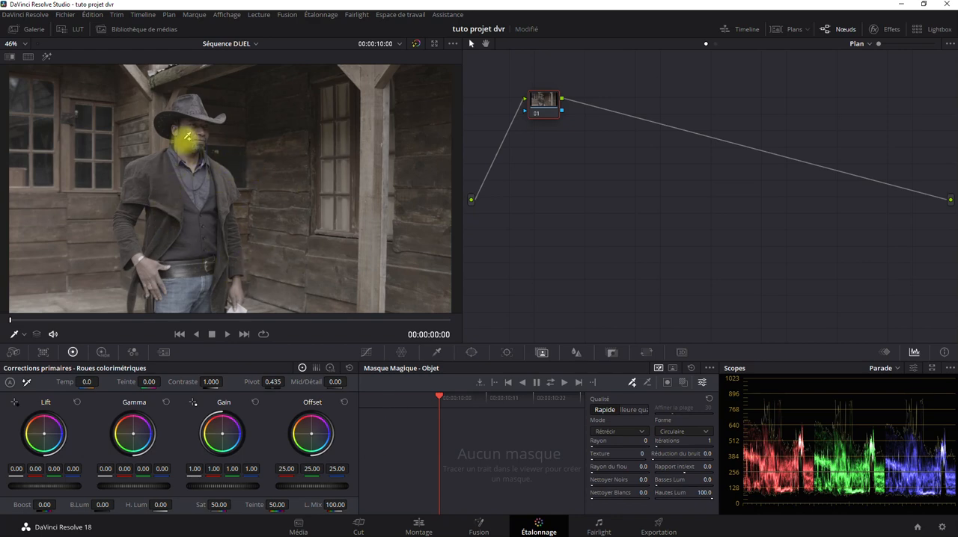
Draw one mask stroke just inside the cowboy's outline, covering hat, face, arms and jeans, and turn on the mask overlay
scroll(166, 260, up, 1)
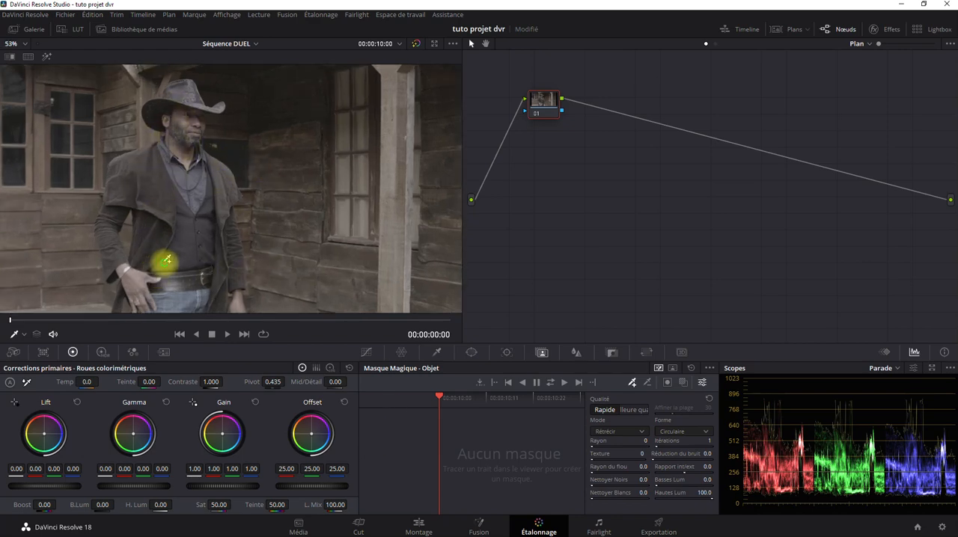
drag(167, 260, 252, 250)
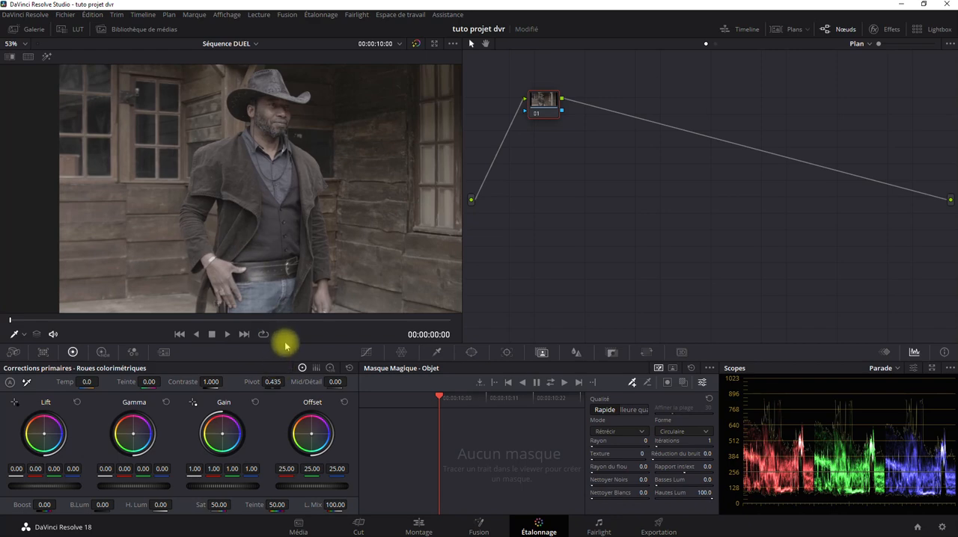
scroll(274, 244, down, 3)
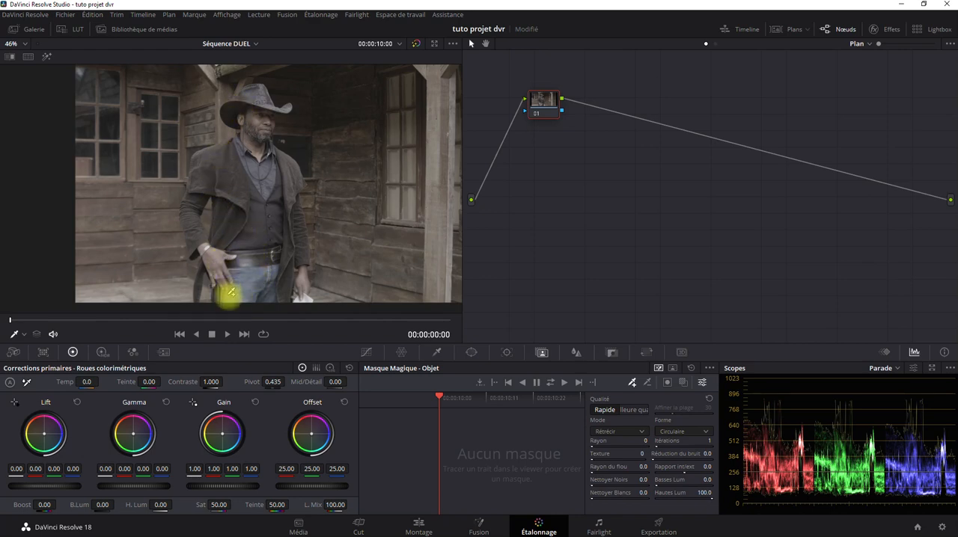
scroll(209, 210, up, 4)
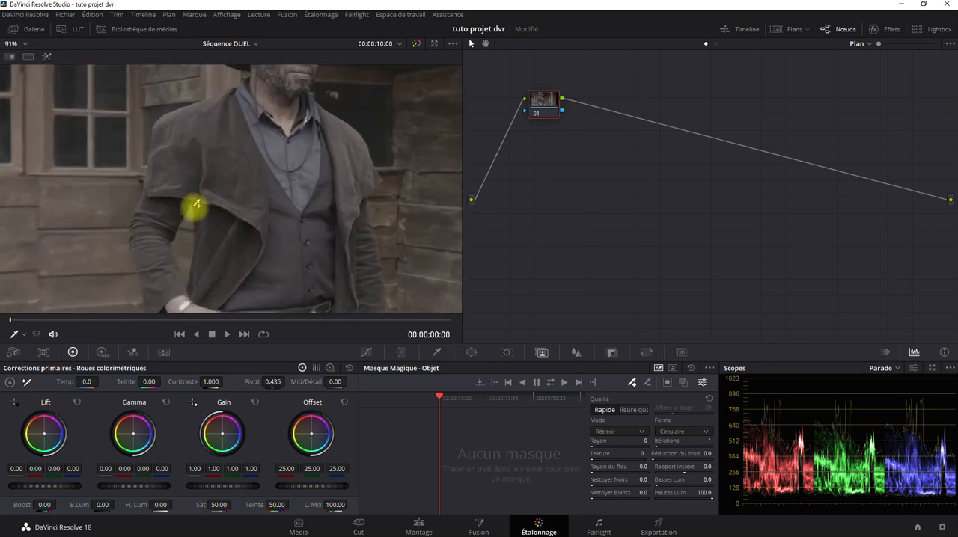
scroll(220, 270, down, 2)
scroll(226, 266, down, 2)
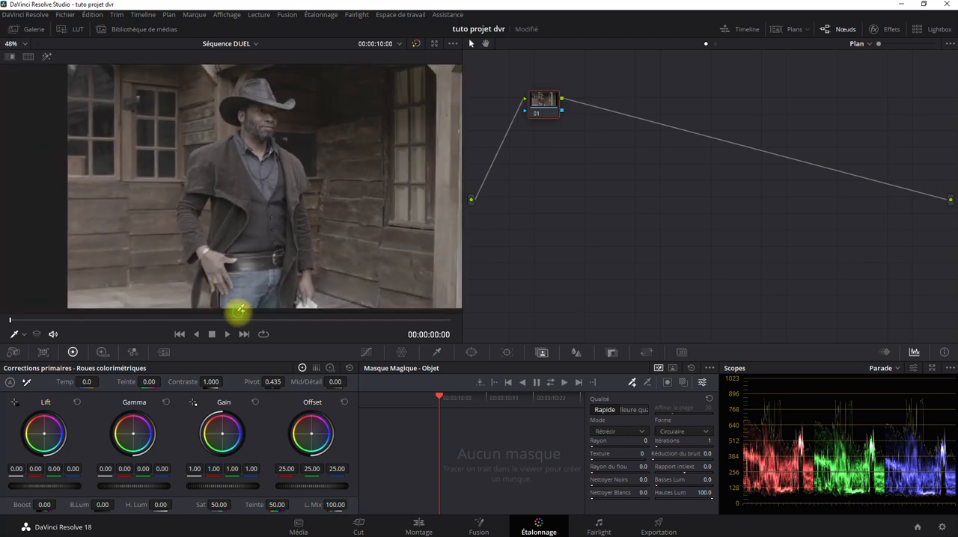
drag(231, 304, 232, 282)
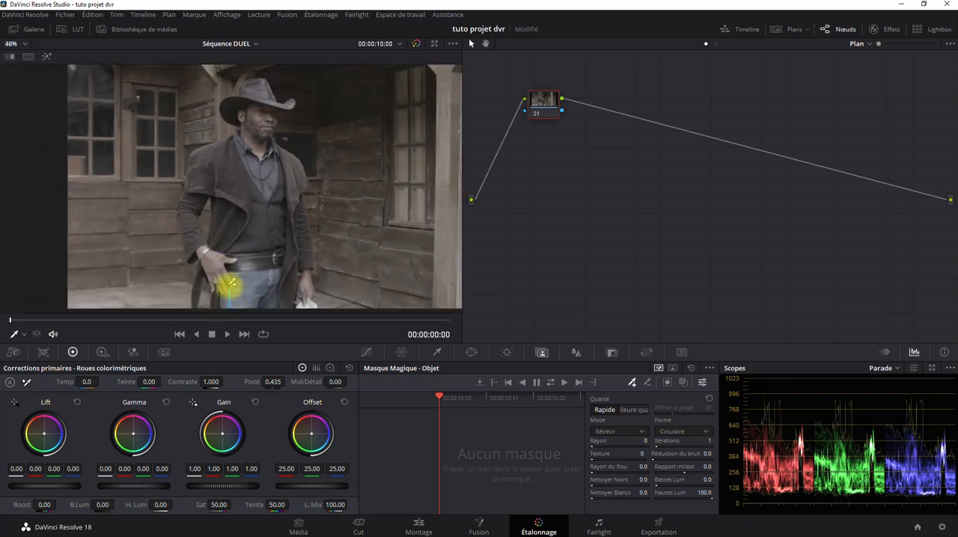
mouse_move(197, 239)
mouse_down()
mouse_move(189, 202)
mouse_move(223, 142)
mouse_move(252, 133)
mouse_move(233, 109)
mouse_move(251, 99)
mouse_move(250, 78)
mouse_move(291, 103)
mouse_move(269, 111)
mouse_move(269, 132)
mouse_move(295, 184)
mouse_move(302, 245)
mouse_up()
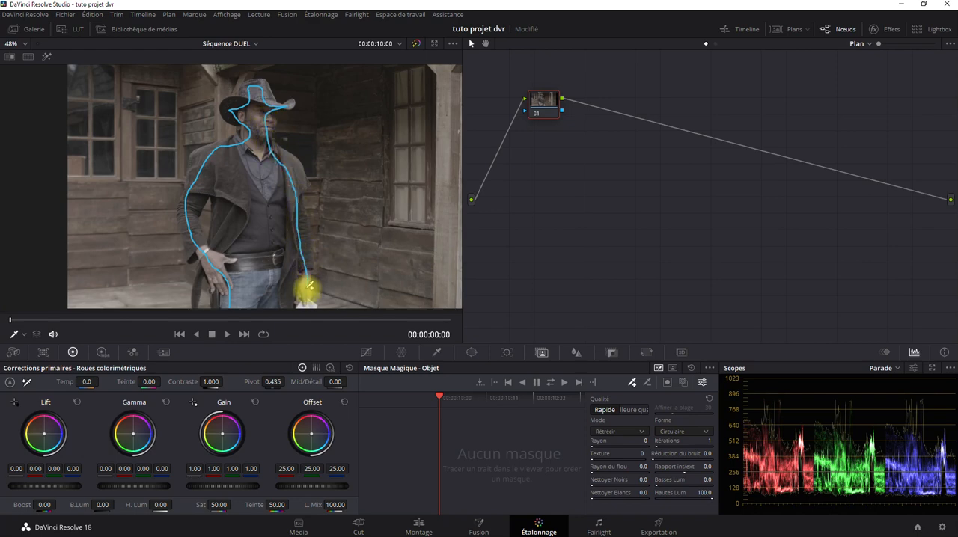
mouse_move(310, 286)
mouse_down()
mouse_move(301, 271)
mouse_move(280, 299)
mouse_move(232, 300)
mouse_up()
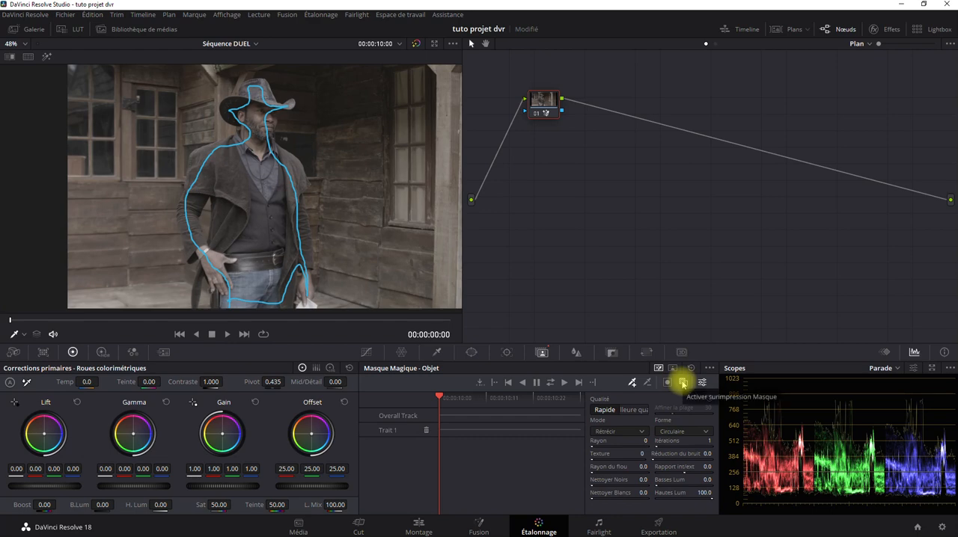
click(683, 383)
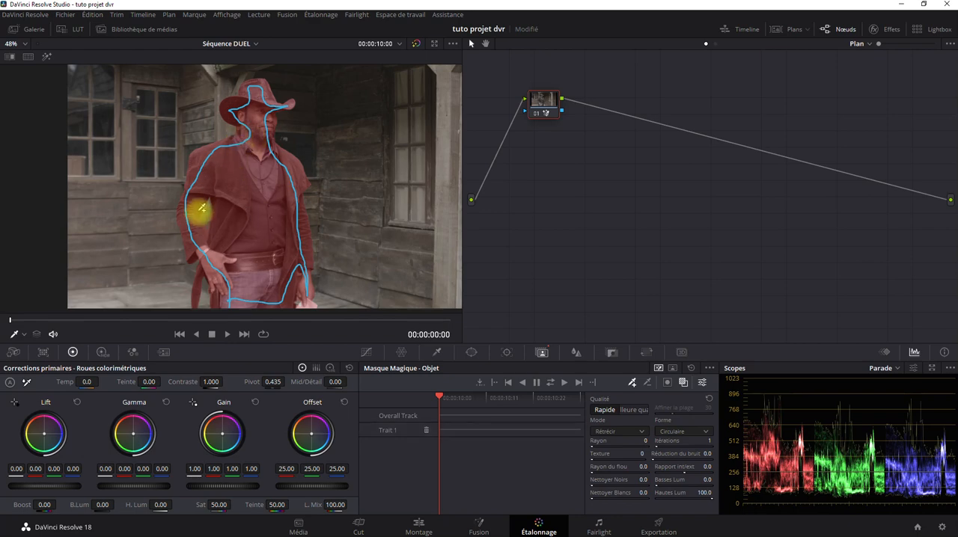
Examine the mask overlay's edges around the cowboy's arm, coat, shoulders and face
scroll(197, 213, up, 5)
scroll(212, 247, up, 1)
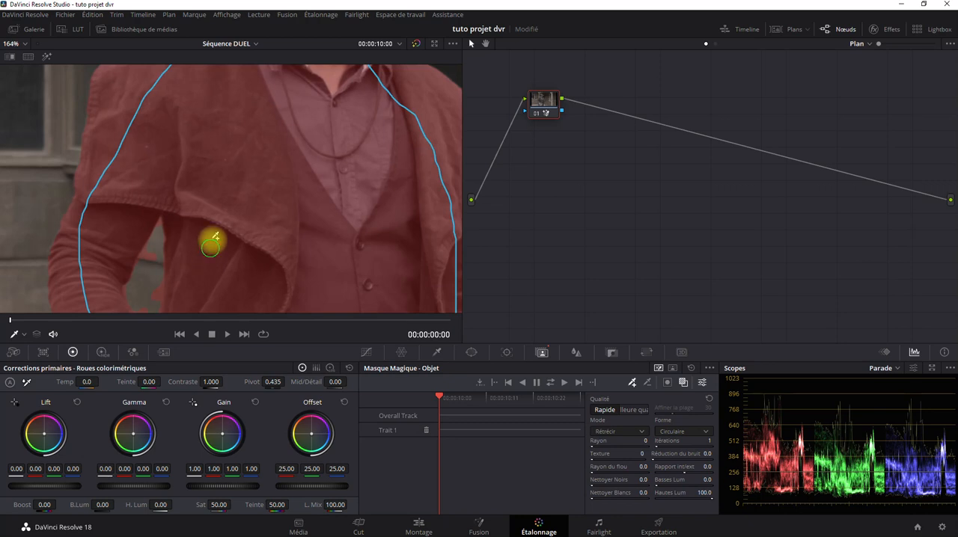
drag(212, 243, 304, 139)
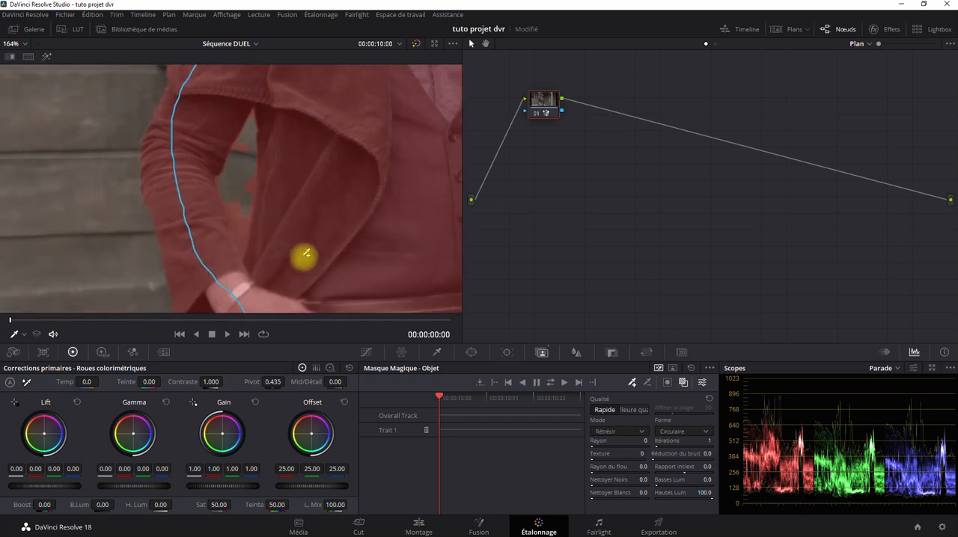
drag(306, 255, 263, 289)
drag(259, 155, 301, 264)
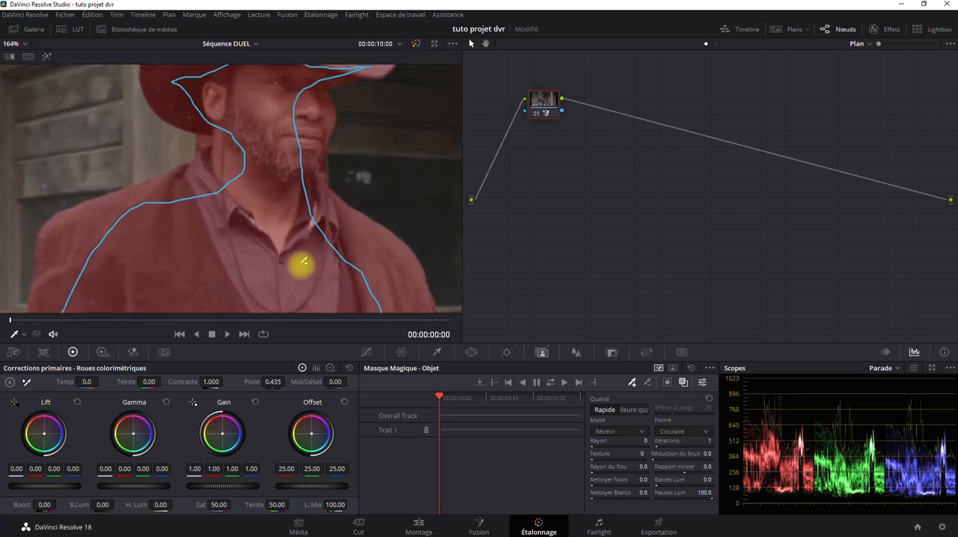
drag(277, 167, 305, 192)
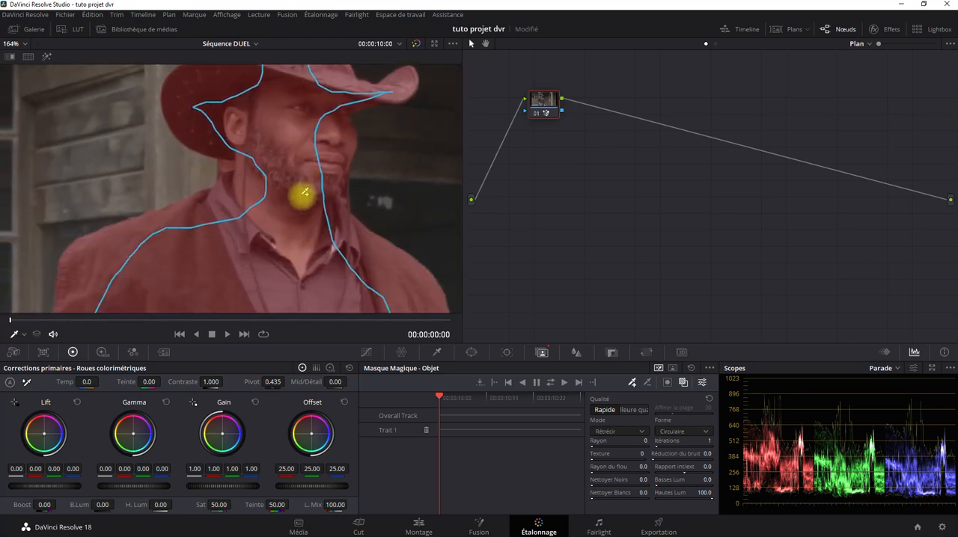
scroll(304, 192, down, 6)
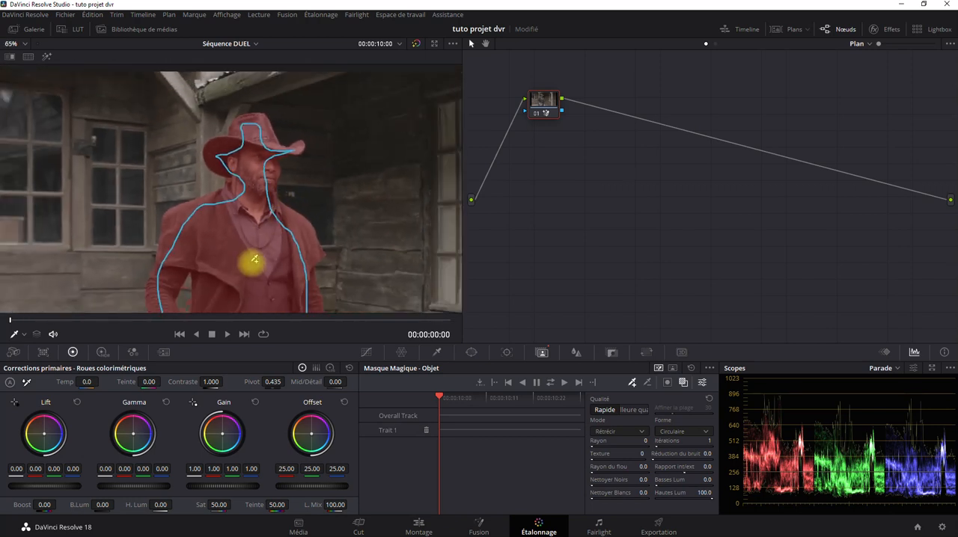
drag(255, 260, 285, 193)
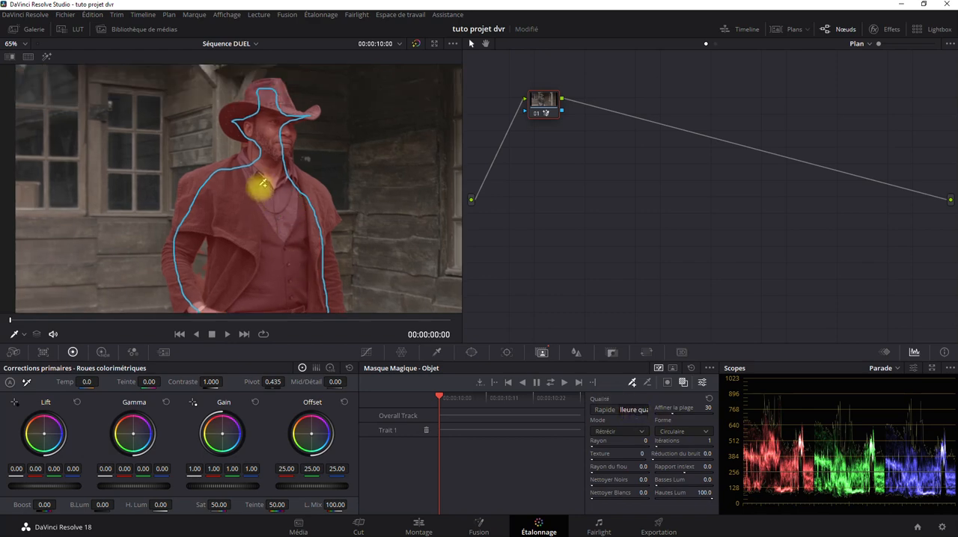
Check the higher-quality mask's edges around the hat and beard, and set the mask quality to Rapide
scroll(259, 186, up, 5)
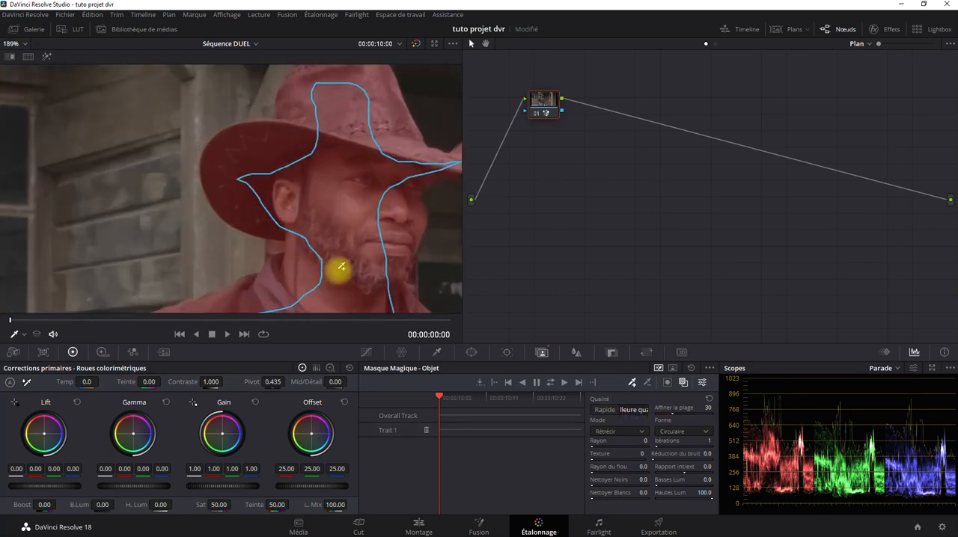
scroll(340, 264, down, 1)
scroll(342, 263, down, 2)
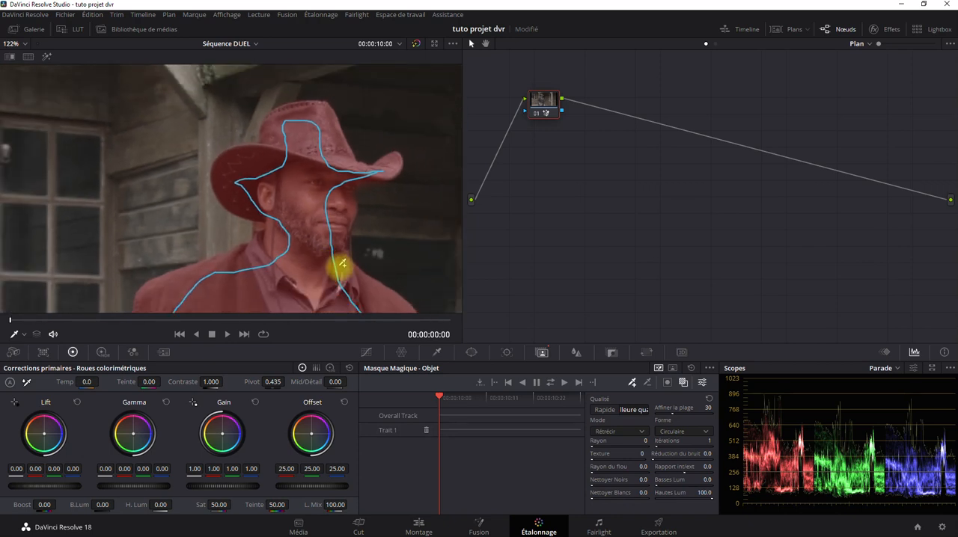
click(602, 410)
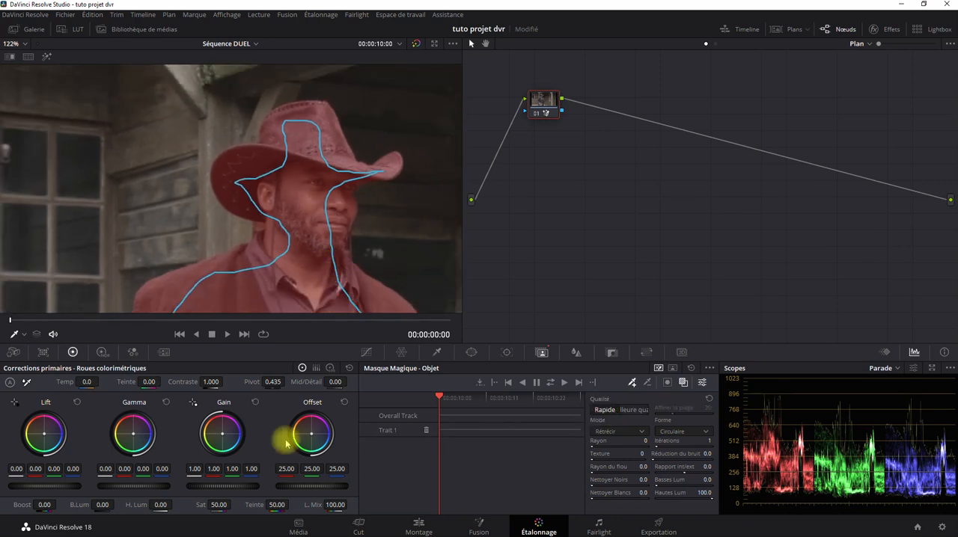
Exclude the background behind the neck, just under the hat brim, with a subtractive stroke, and add a short additive stroke on the collar
scroll(271, 251, up, 3)
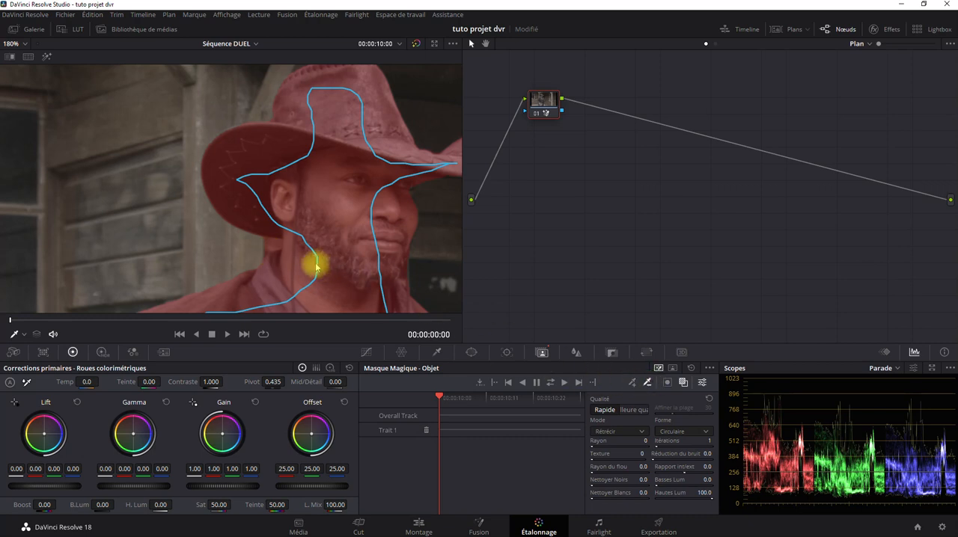
mouse_move(281, 242)
mouse_down()
mouse_move(225, 275)
mouse_move(250, 274)
mouse_move(274, 246)
mouse_up()
scroll(274, 249, up, 5)
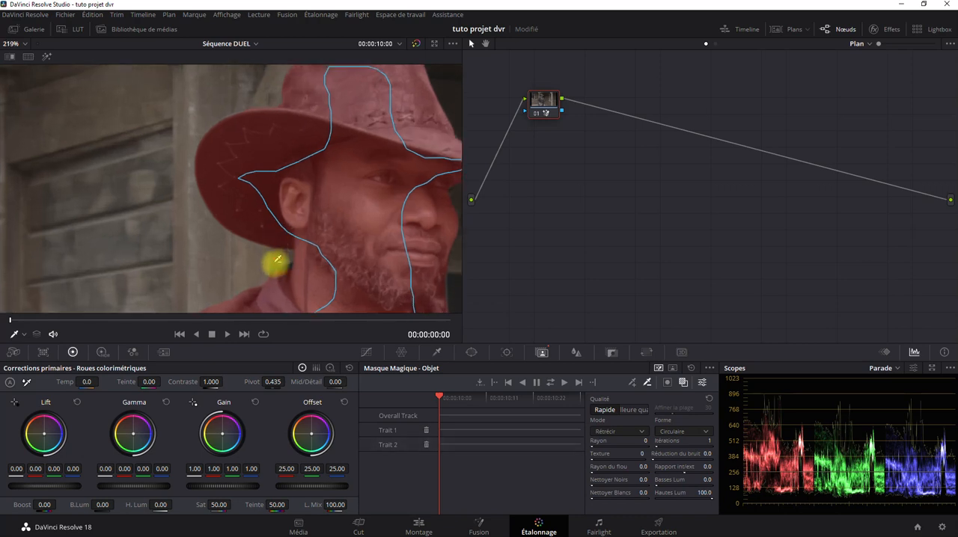
drag(305, 296, 259, 188)
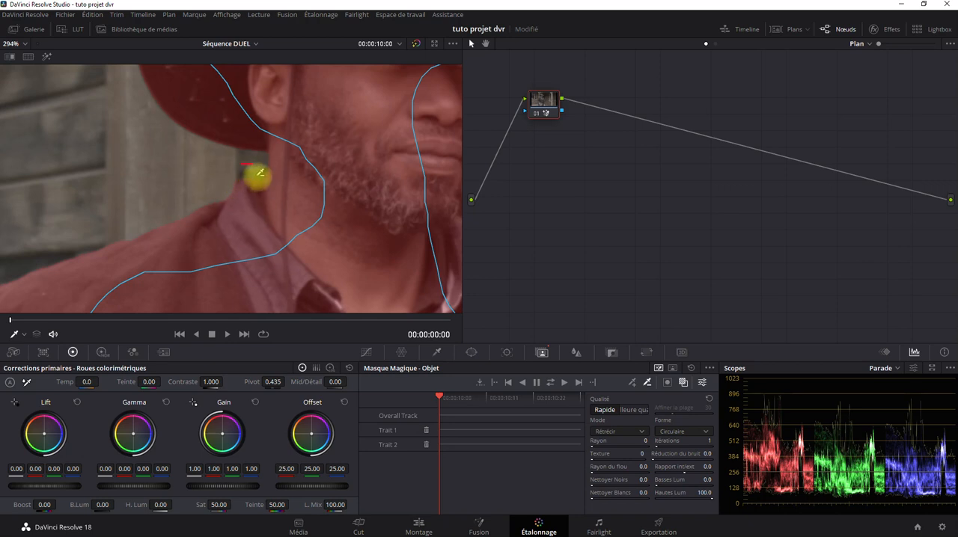
click(632, 383)
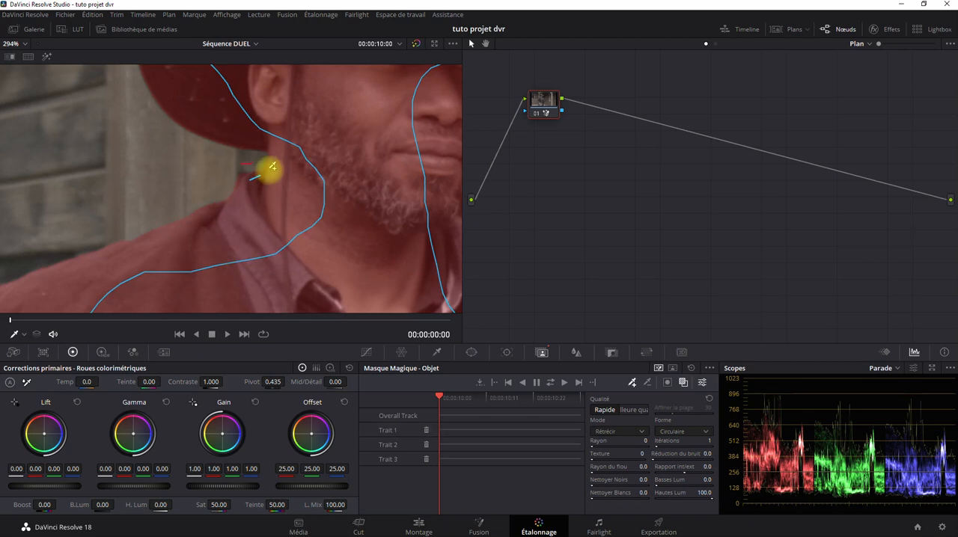
drag(249, 180, 258, 179)
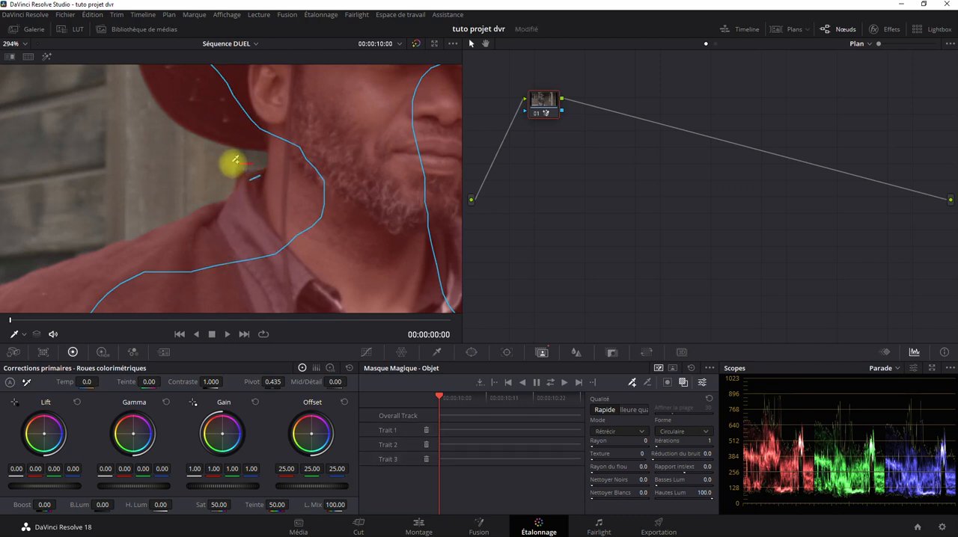
Exclude the dark background beside the beard, just above the shirt collar, with a short subtractive stroke
scroll(296, 196, down, 5)
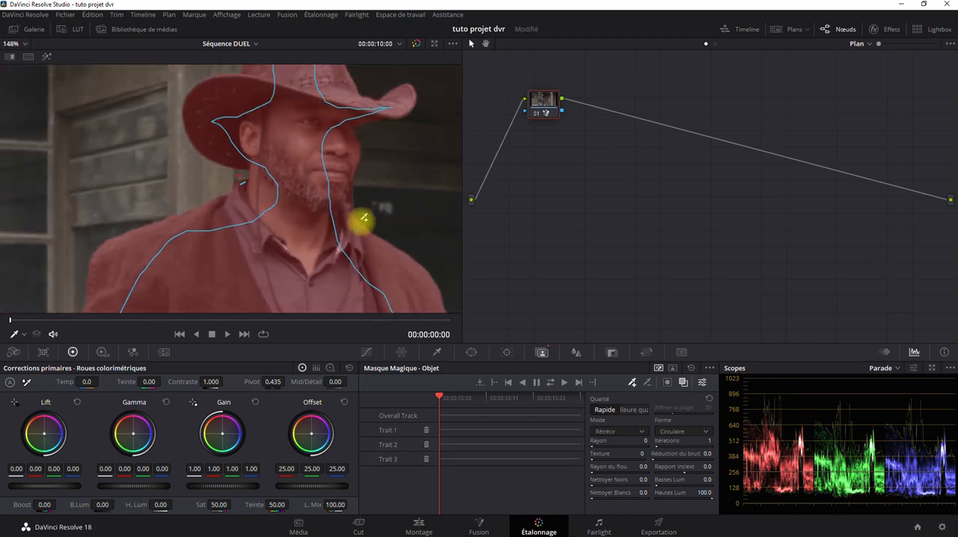
scroll(361, 221, up, 4)
drag(449, 214, 299, 229)
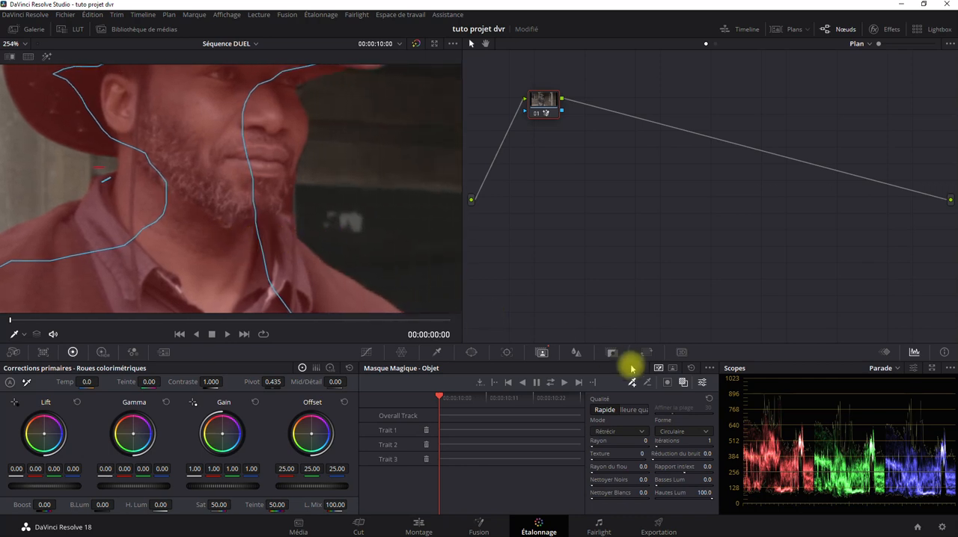
click(647, 383)
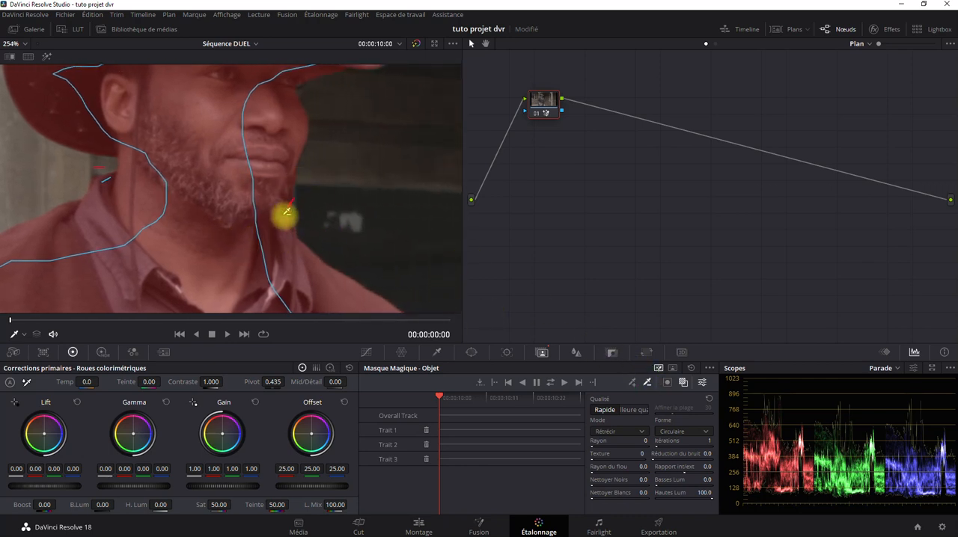
drag(286, 213, 281, 214)
scroll(317, 233, down, 3)
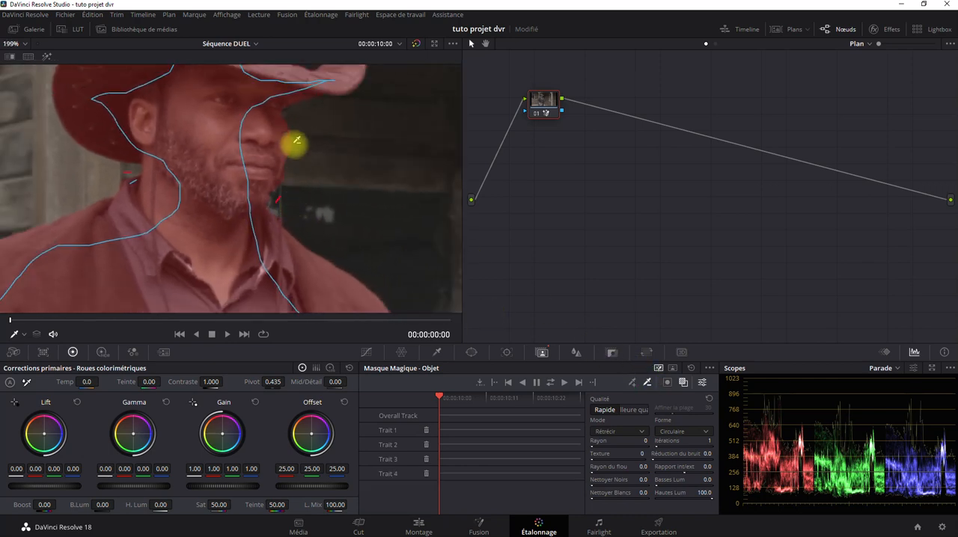
Exclude the background in front of the cowboy's face, just under the hat brim, with subtractive strokes
mouse_move(295, 143)
mouse_down()
mouse_move(338, 200)
mouse_move(349, 237)
mouse_move(239, 223)
mouse_move(254, 220)
mouse_up()
scroll(348, 237, up, 2)
scroll(389, 236, up, 2)
scroll(246, 220, up, 1)
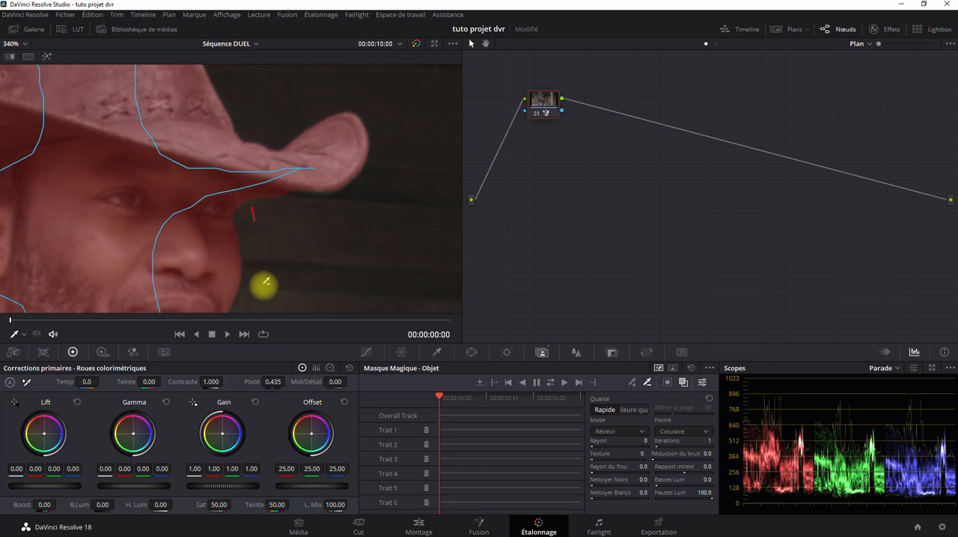
Exclude the gap between the bent arm and the coat with a subtractive stroke, and add a short additive stroke just above the wrist
scroll(262, 282, down, 3)
mouse_move(199, 233)
mouse_down()
mouse_move(253, 209)
mouse_move(242, 90)
mouse_move(185, 133)
mouse_move(187, 220)
mouse_move(199, 97)
mouse_up()
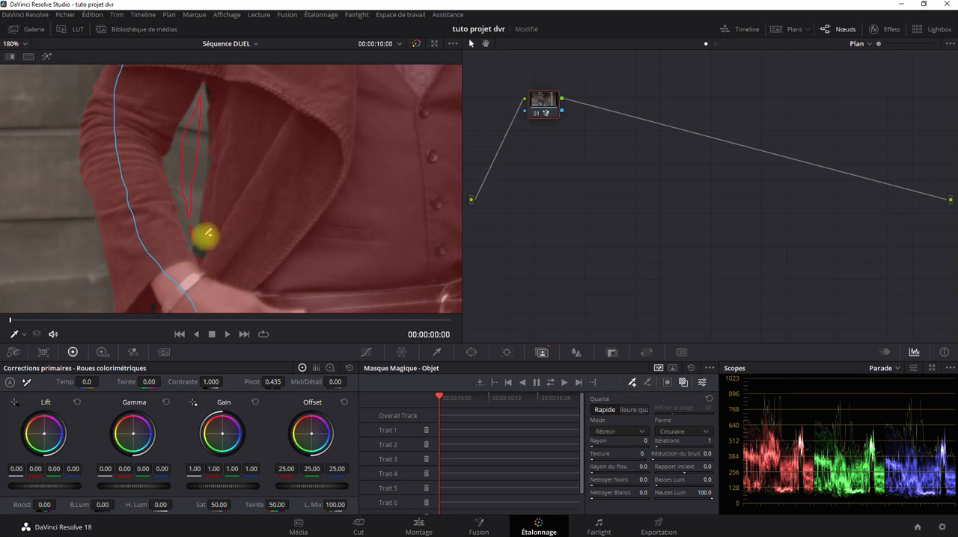
drag(207, 236, 200, 261)
scroll(242, 163, down, 3)
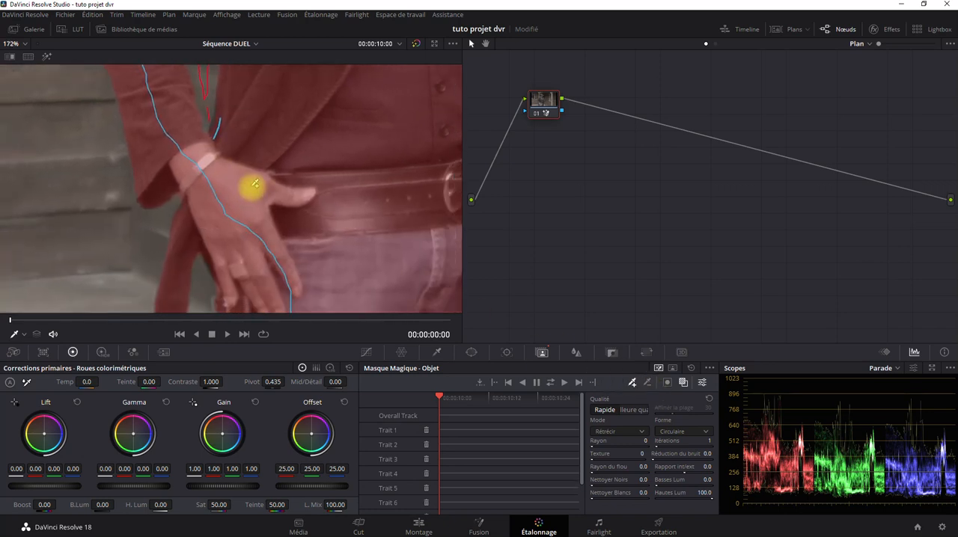
Add a short additive stroke at the coat's lower edge, beside the hand holding the paper
mouse_move(288, 263)
mouse_down()
mouse_move(98, 172)
mouse_move(146, 119)
mouse_move(152, 140)
mouse_up()
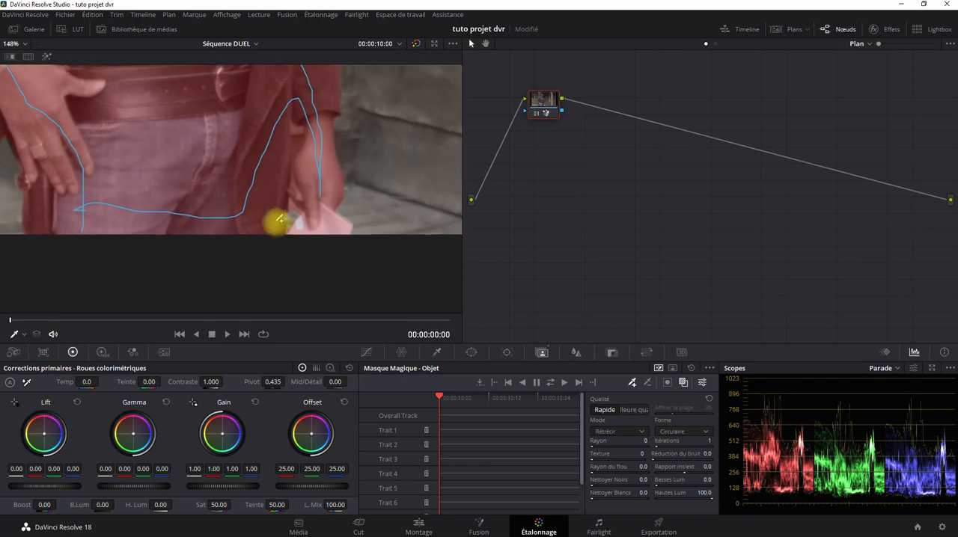
drag(283, 213, 280, 233)
drag(243, 152, 300, 281)
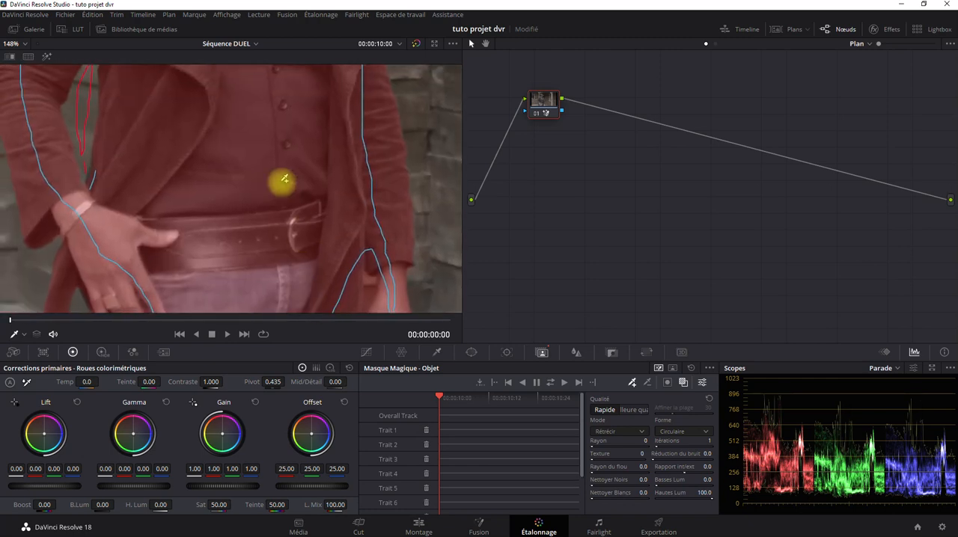
drag(283, 182, 323, 334)
scroll(303, 227, down, 2)
scroll(306, 225, down, 3)
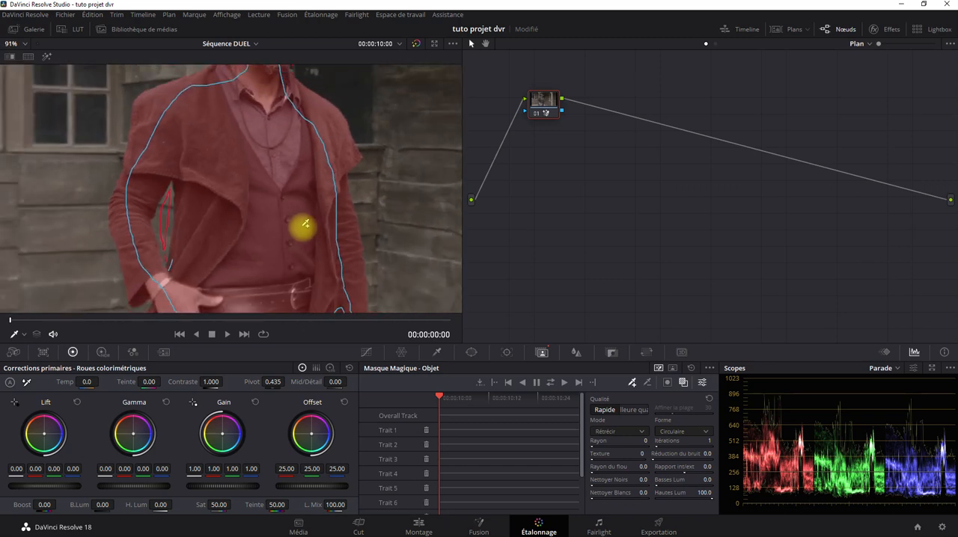
Select the individual mask strokes and delete all of them except the first outline stroke, Trait 1
click(391, 432)
scroll(263, 171, down, 4)
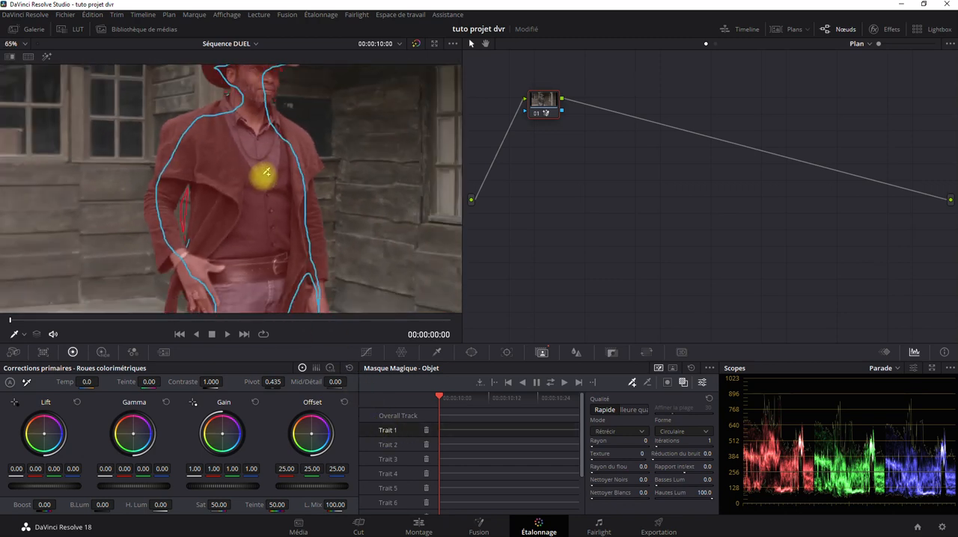
click(392, 445)
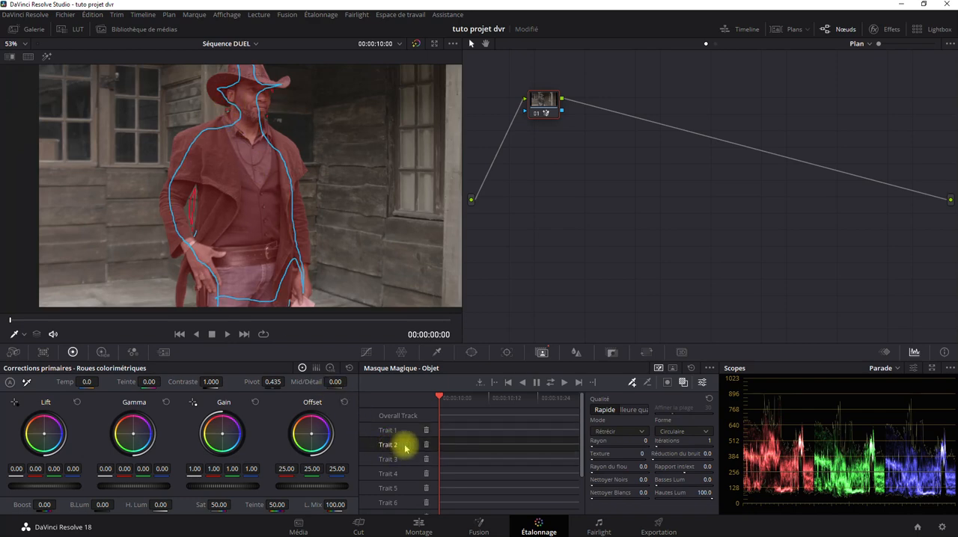
click(427, 446)
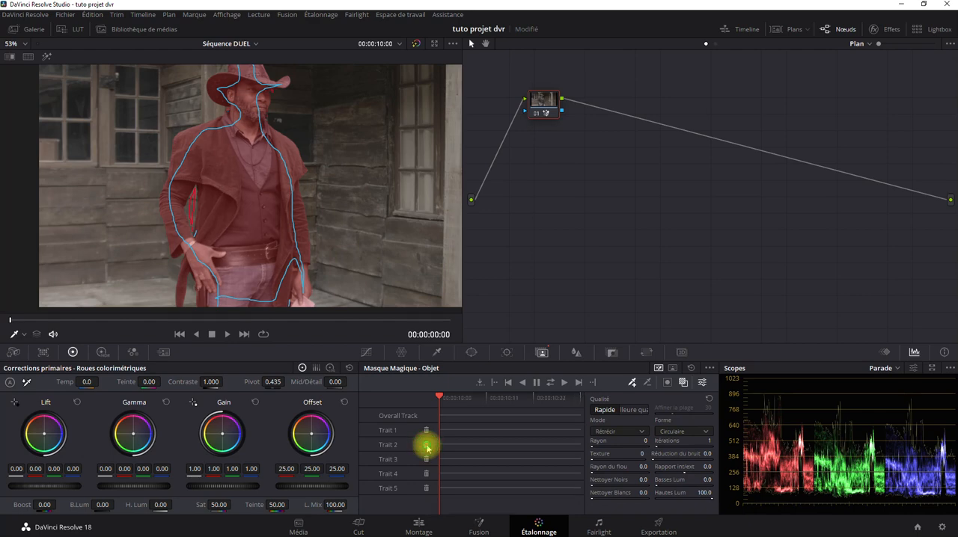
click(427, 447)
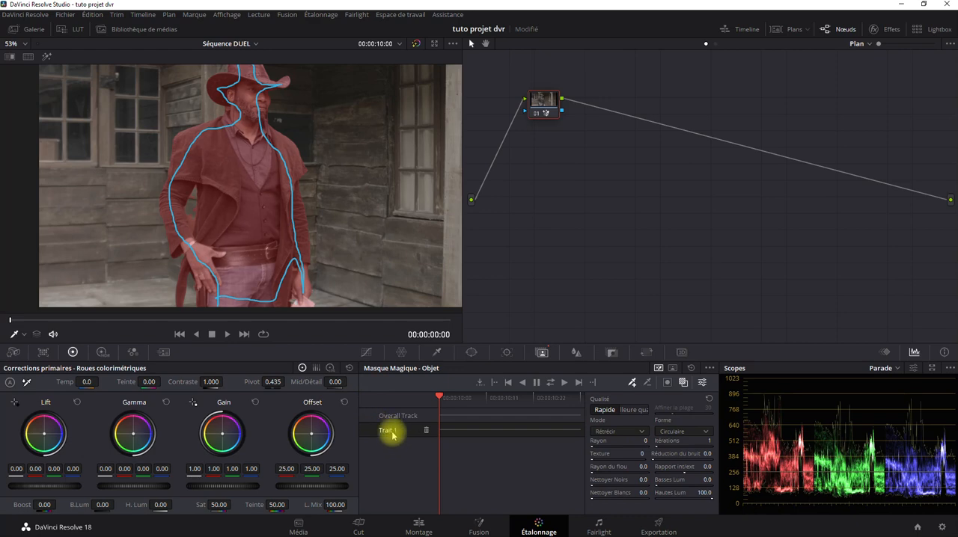
Reset node 01 to clear its Magic Mask
right_click(561, 103)
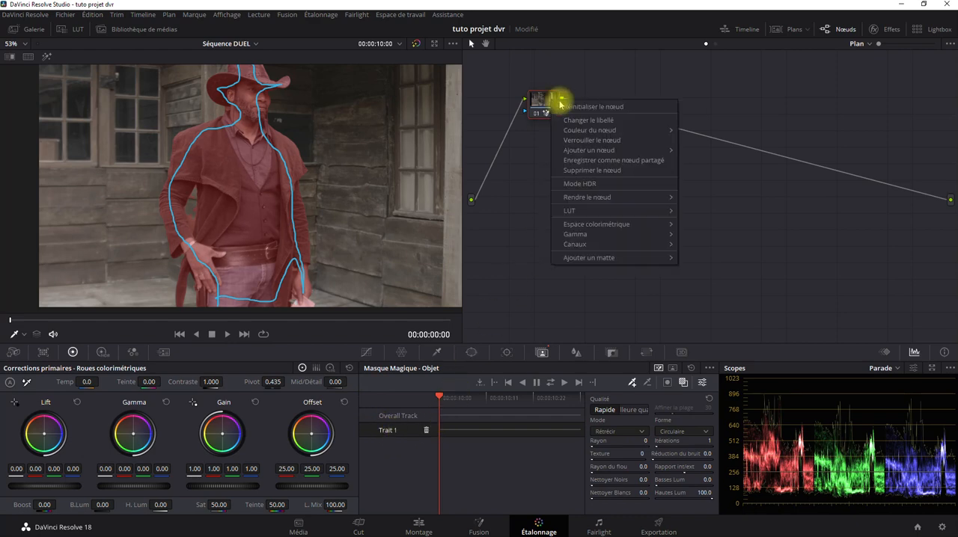
click(574, 106)
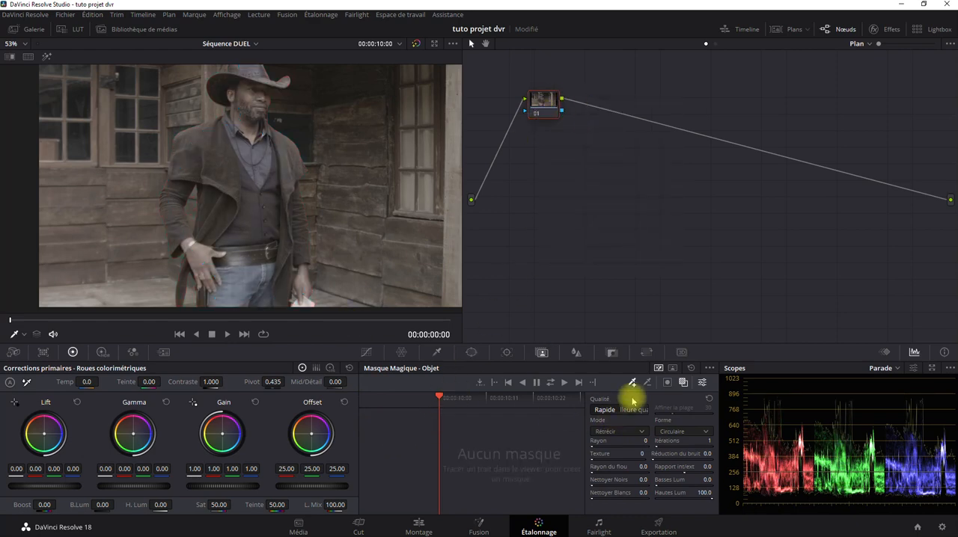
Draw one continuous mask stroke inside the cowboy's body, following the hands, sleeves, coat, shoulders and jeans
scroll(252, 256, up, 3)
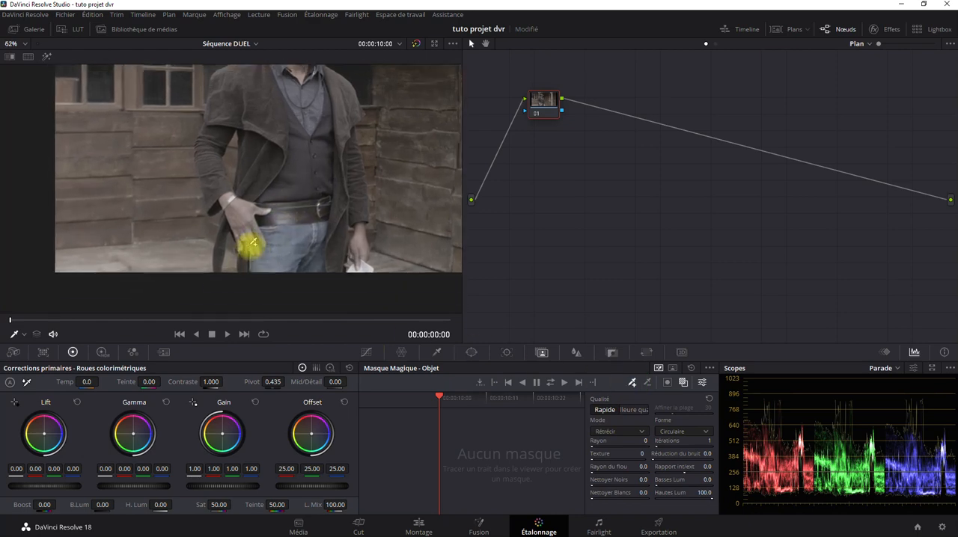
drag(253, 242, 187, 271)
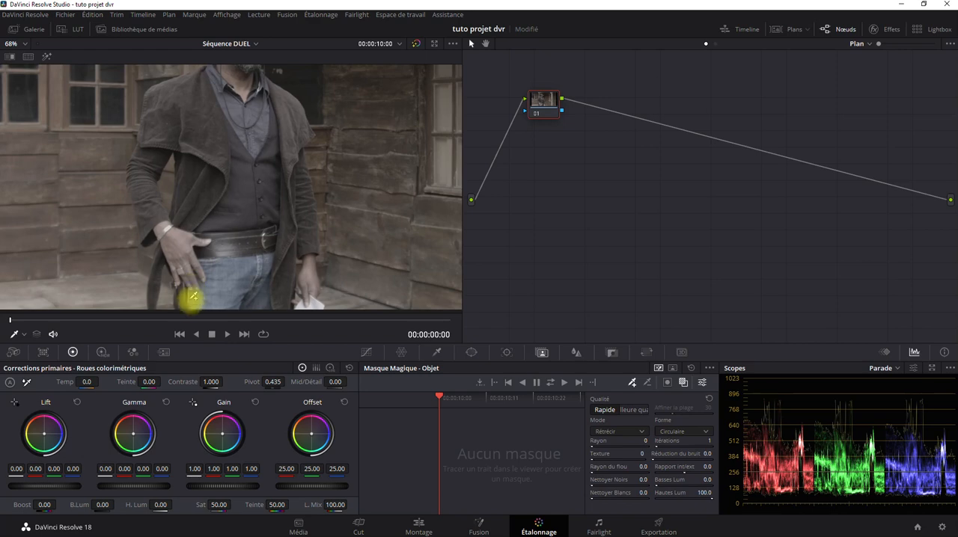
drag(189, 306, 190, 247)
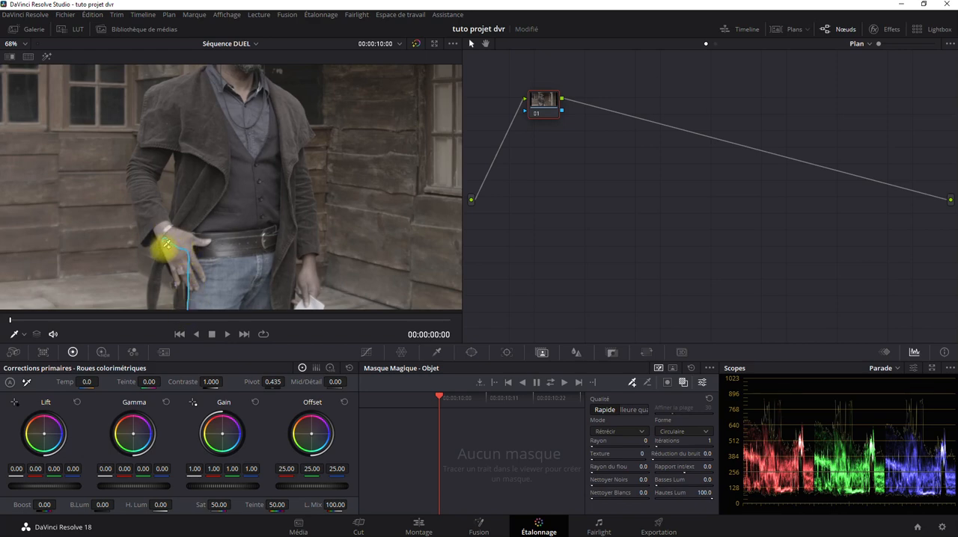
drag(156, 300, 162, 224)
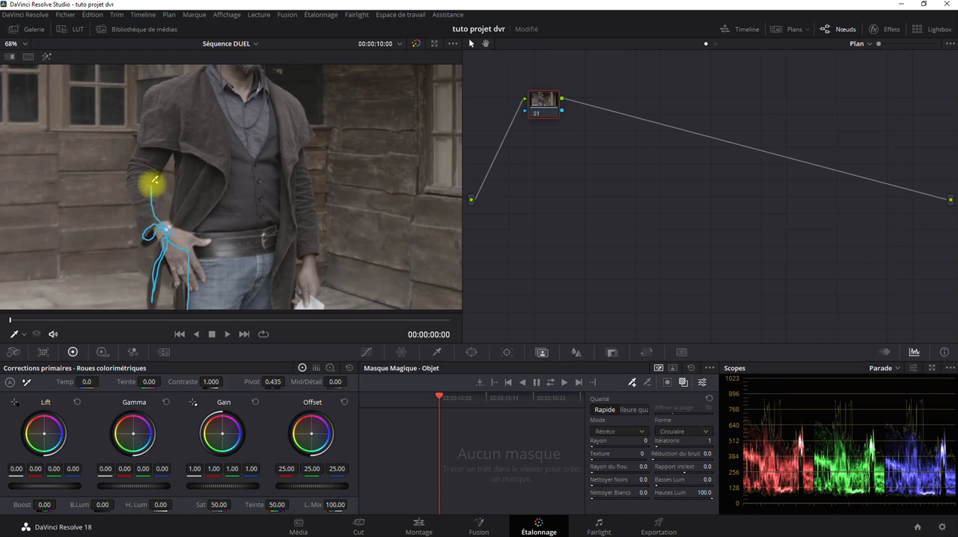
mouse_move(148, 141)
mouse_down()
mouse_move(137, 192)
mouse_move(155, 128)
mouse_move(184, 85)
mouse_move(211, 77)
mouse_move(222, 112)
mouse_move(261, 90)
mouse_move(280, 99)
mouse_move(310, 124)
mouse_move(296, 158)
mouse_move(312, 278)
mouse_move(298, 248)
mouse_up()
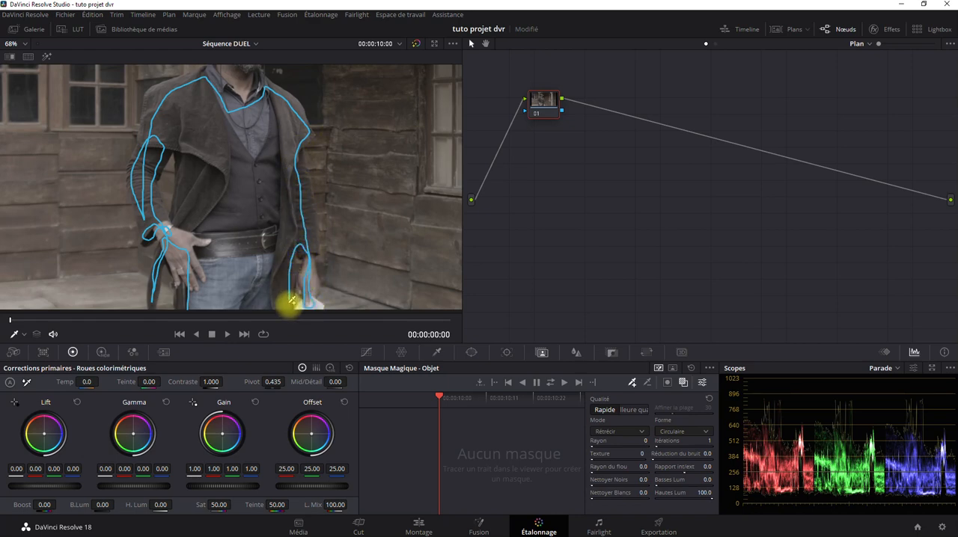
drag(291, 301, 188, 304)
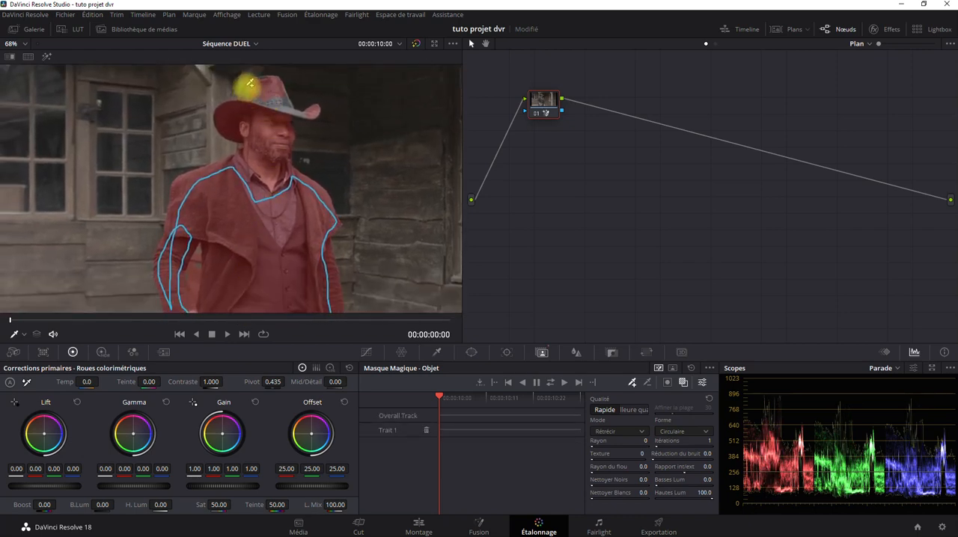
Draw a second additive stroke across the hat and brow, and delete both mask strokes
drag(249, 83, 267, 87)
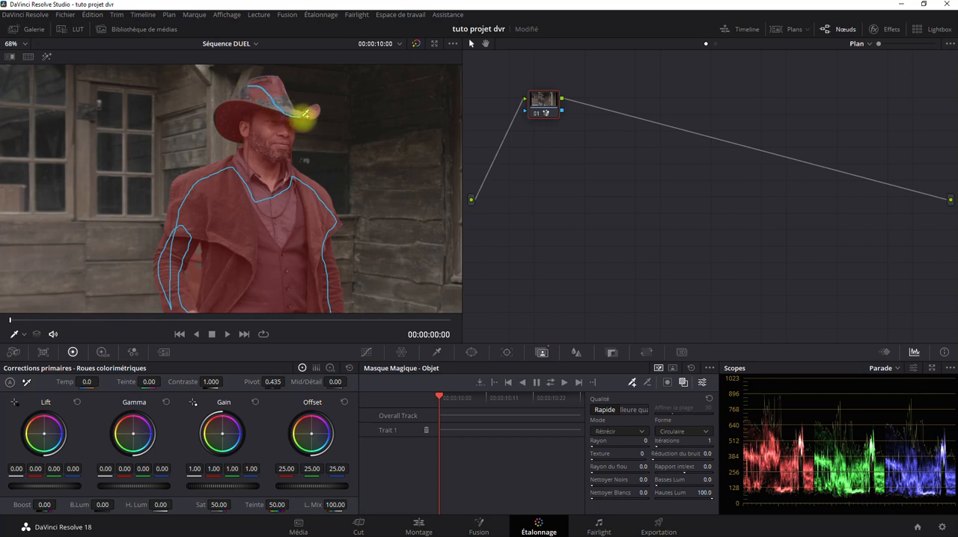
drag(293, 120, 245, 120)
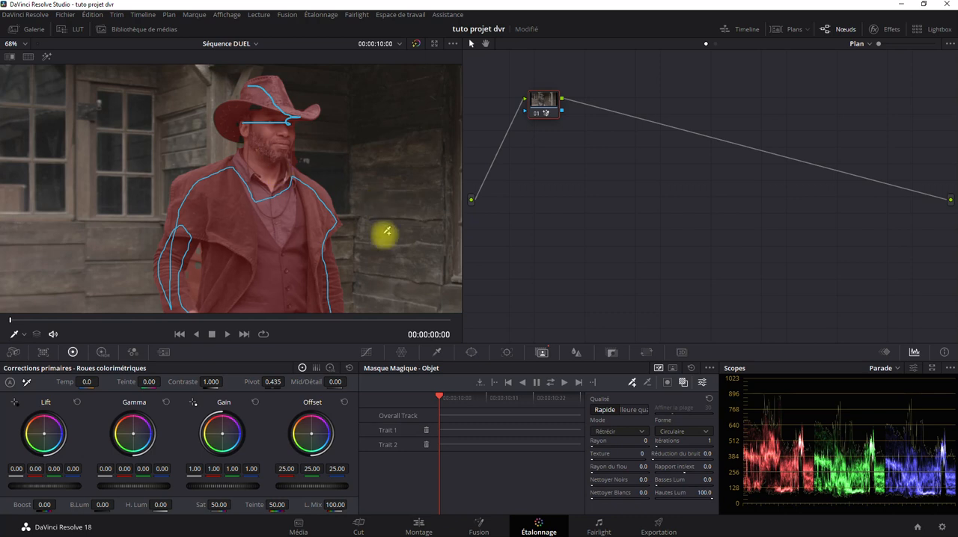
click(426, 445)
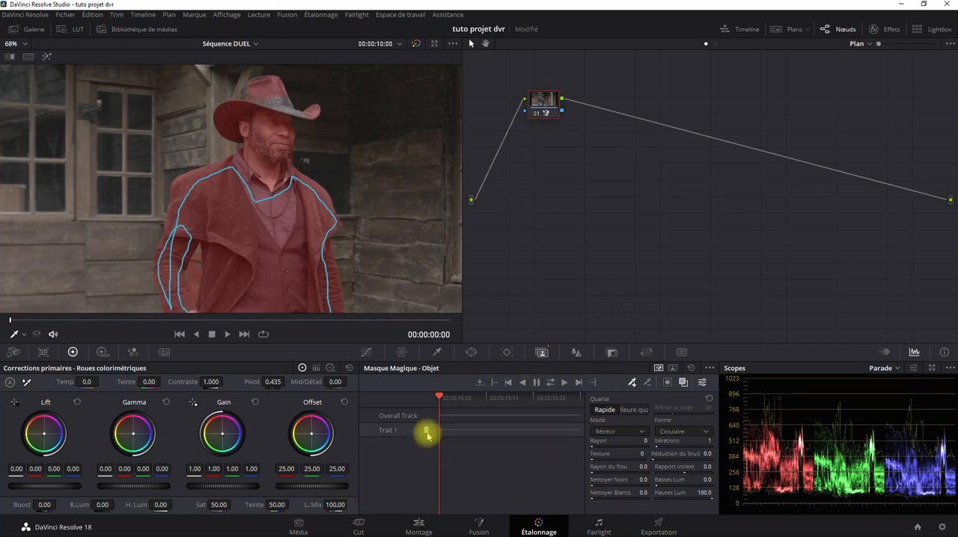
click(426, 431)
Draw one mask stroke just inside the cowboy's outline from hat to jeans, and switch the mask to the higher-quality setting
drag(375, 233, 337, 181)
scroll(371, 163, down, 2)
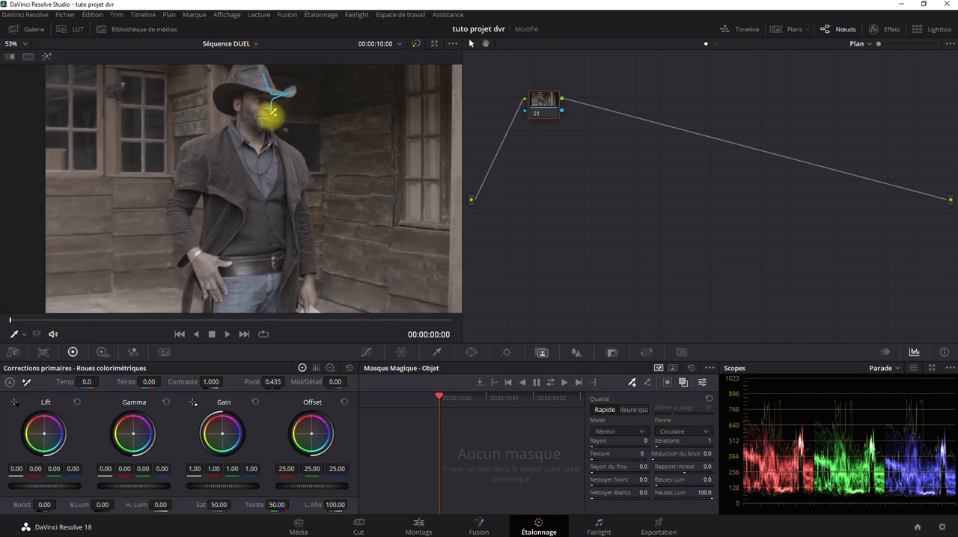
mouse_move(273, 112)
mouse_down()
mouse_move(310, 291)
mouse_move(297, 234)
mouse_move(297, 303)
mouse_move(219, 305)
mouse_move(214, 275)
mouse_move(181, 240)
mouse_move(179, 213)
mouse_move(207, 158)
mouse_move(238, 131)
mouse_move(244, 109)
mouse_move(225, 95)
mouse_move(271, 74)
mouse_up()
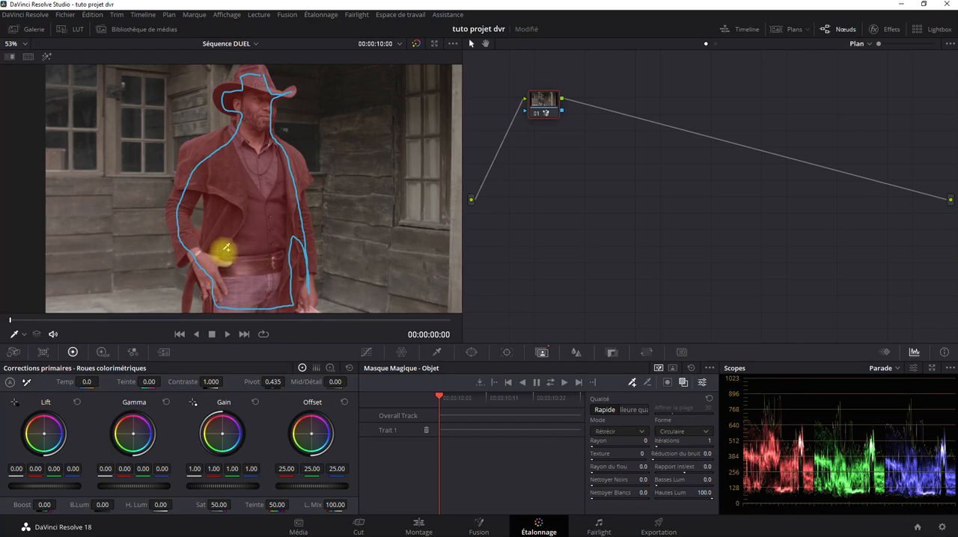
click(637, 410)
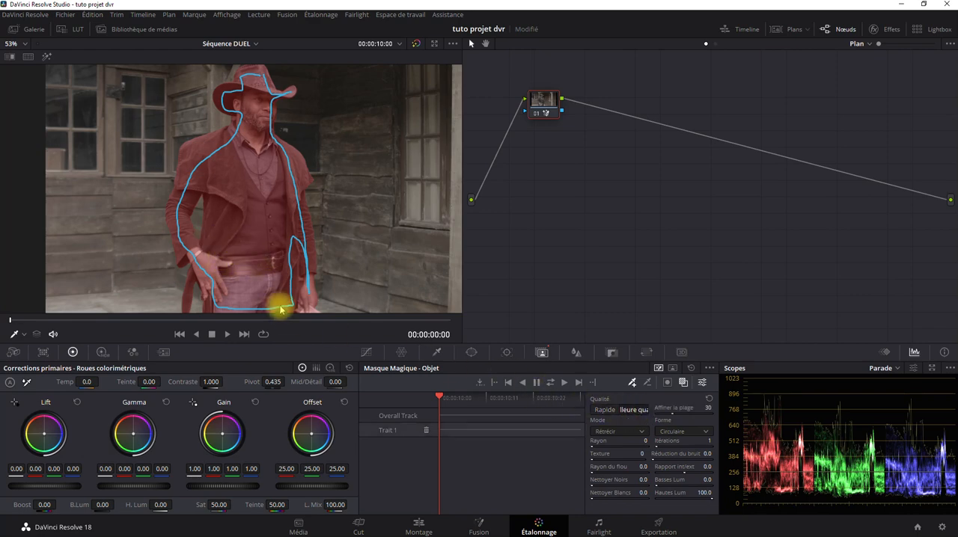
Examine the higher-quality mask's edges around the bent arm, hands, belt, coat, shoulders, face and hat
scroll(205, 216, up, 6)
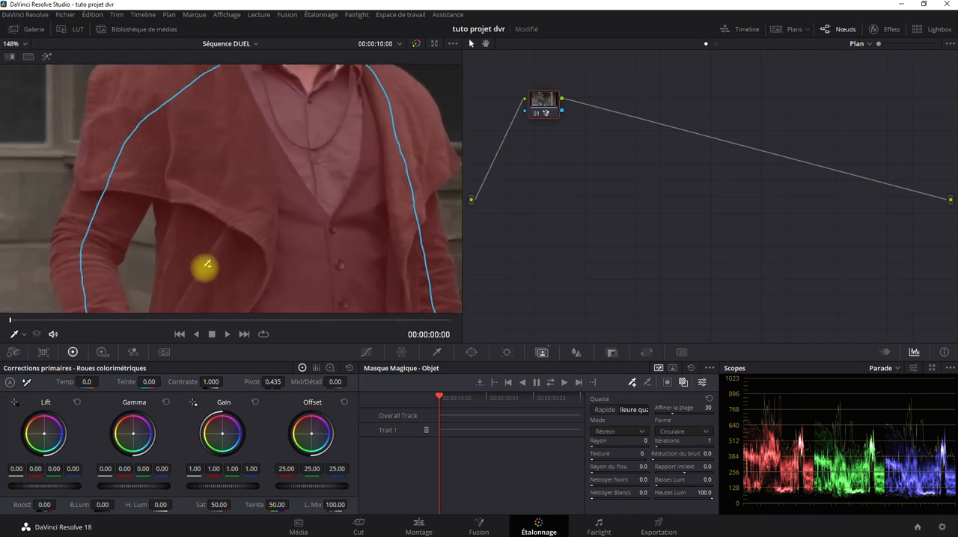
drag(206, 259, 286, 200)
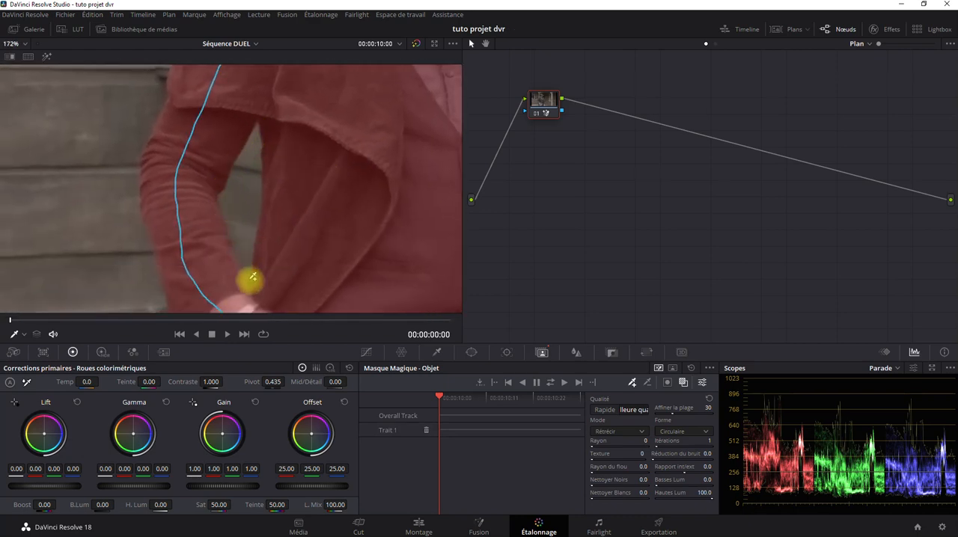
drag(266, 286, 224, 146)
drag(247, 219, 252, 122)
drag(320, 108, 188, 250)
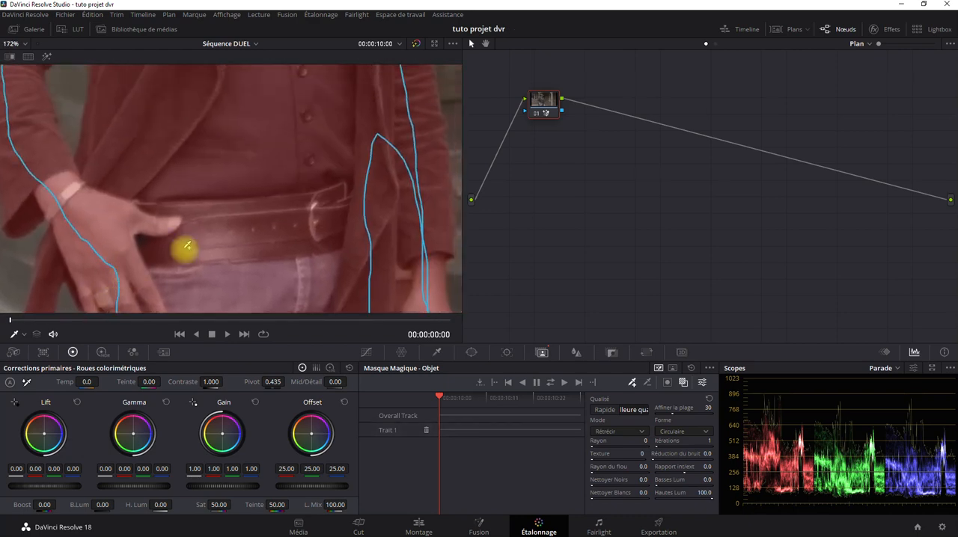
drag(273, 178, 232, 367)
drag(282, 221, 334, 349)
drag(300, 149, 292, 303)
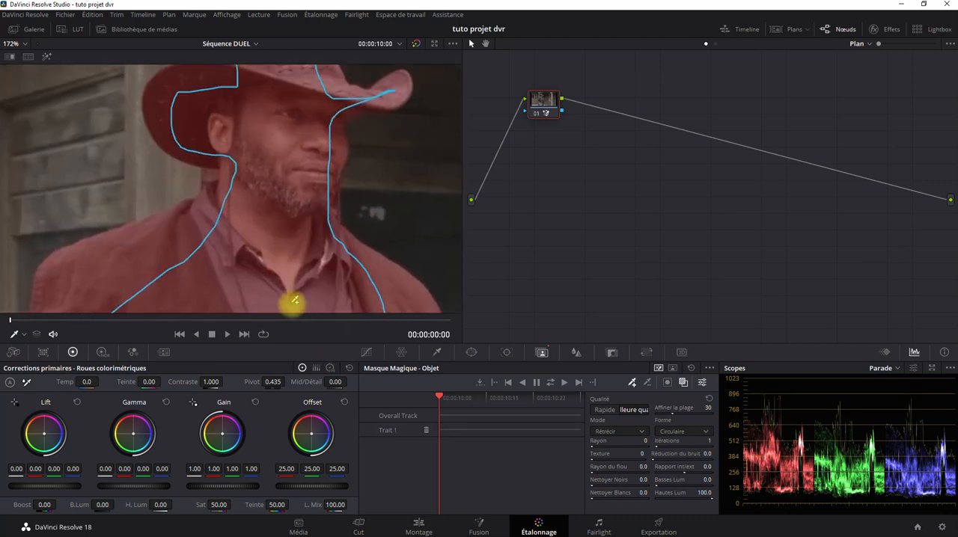
Exclude the background behind the neck, just under the hat brim, with a short subtractive stroke
scroll(247, 262, up, 2)
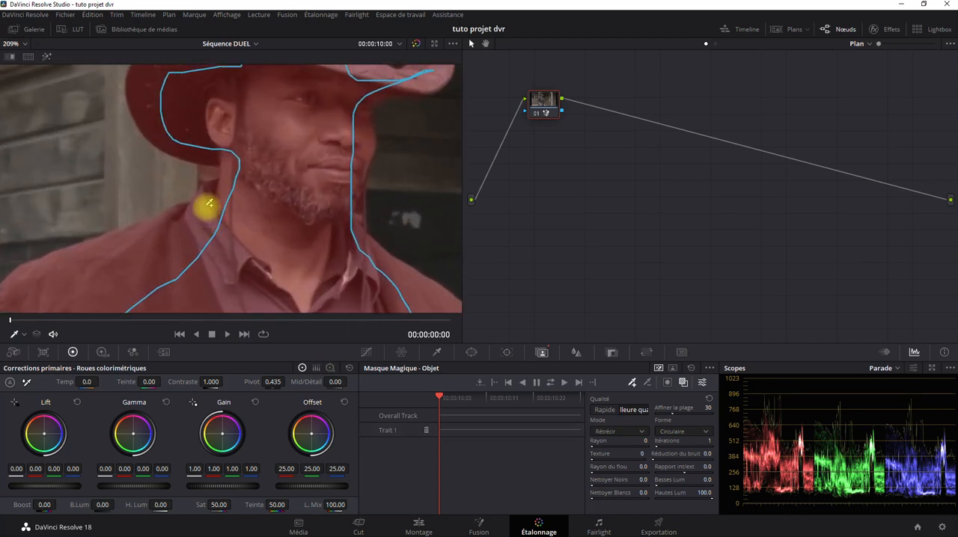
click(648, 382)
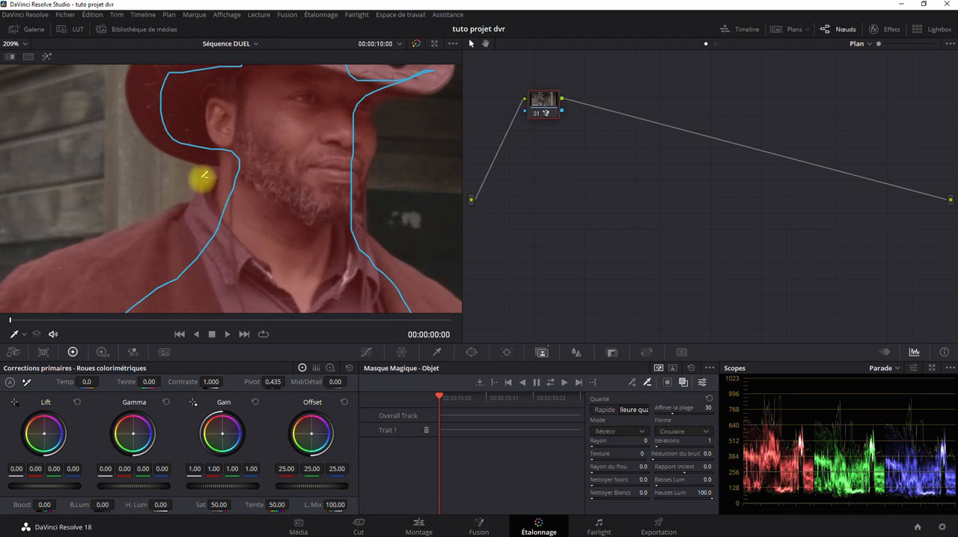
drag(190, 175, 202, 173)
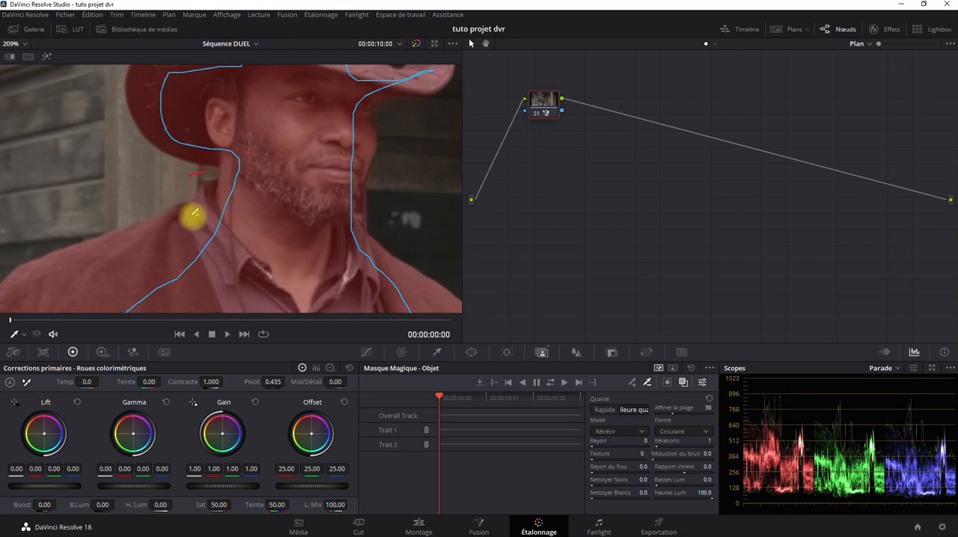
Exclude the background beside the cowboy's jaw and just under the front hat brim with short subtractive strokes
scroll(201, 176, down, 2)
scroll(233, 187, up, 2)
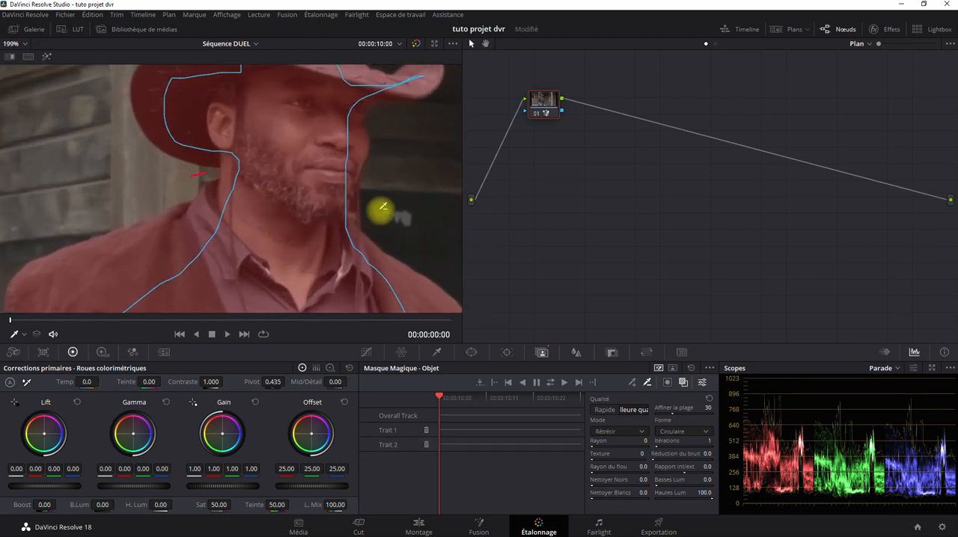
mouse_move(355, 208)
mouse_down()
mouse_move(340, 276)
mouse_move(357, 216)
mouse_up()
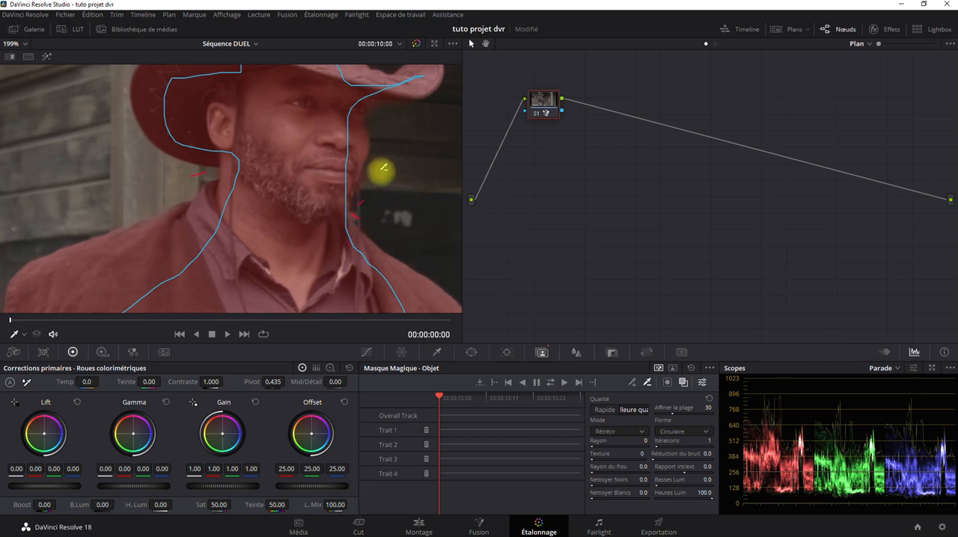
drag(387, 104, 392, 109)
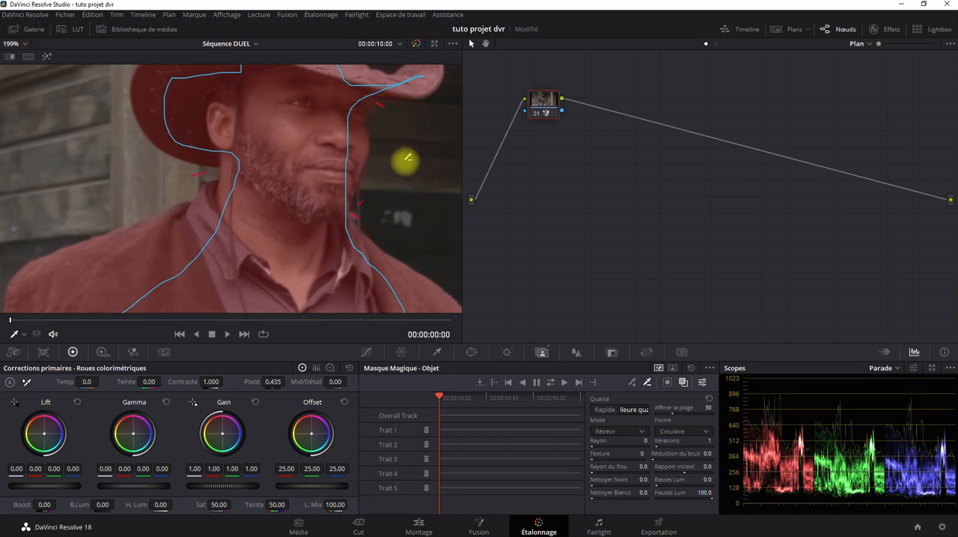
Examine the refined mask over the whole cowboy, from the hat and shoulders to the belt, hands and jeans
scroll(342, 167, down, 5)
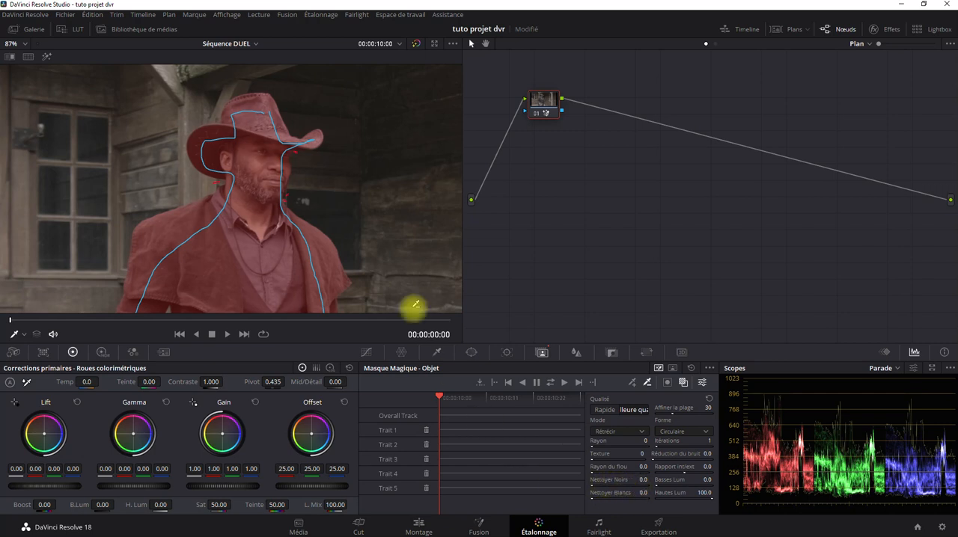
scroll(331, 224, down, 3)
scroll(304, 172, down, 1)
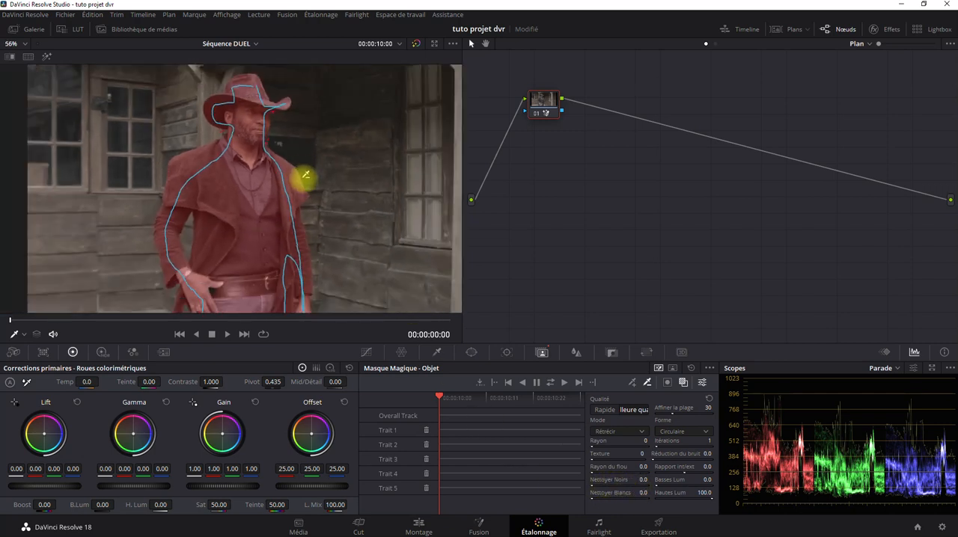
drag(309, 270, 303, 222)
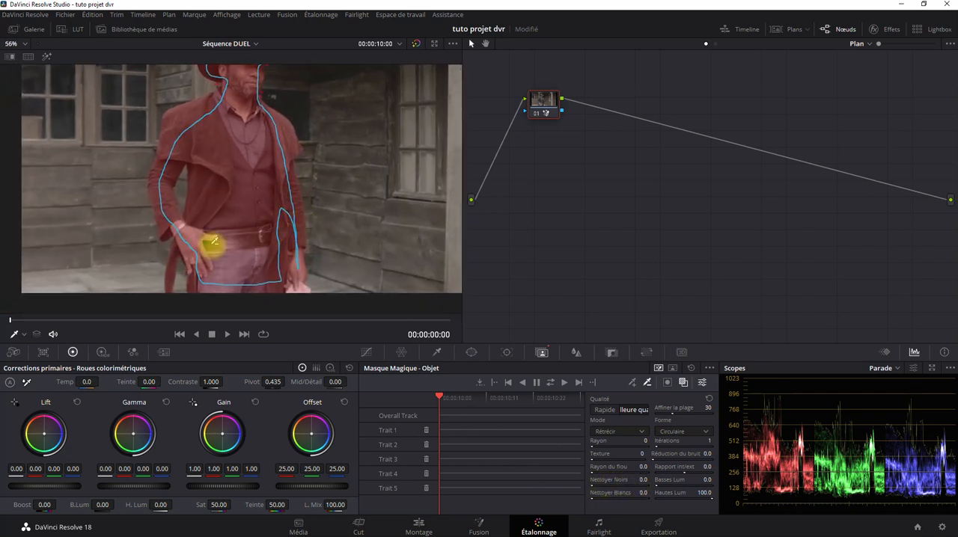
scroll(211, 254, up, 4)
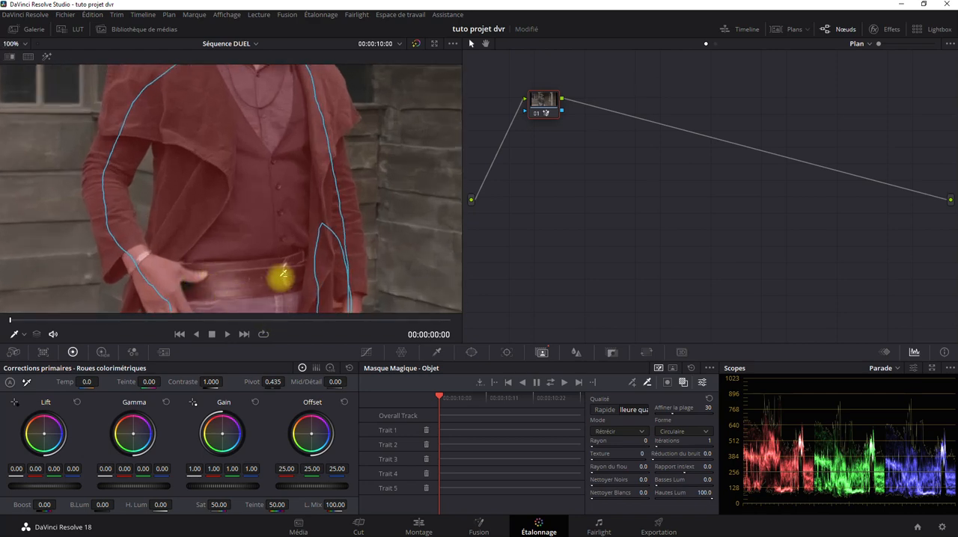
scroll(288, 262, down, 4)
scroll(269, 210, down, 2)
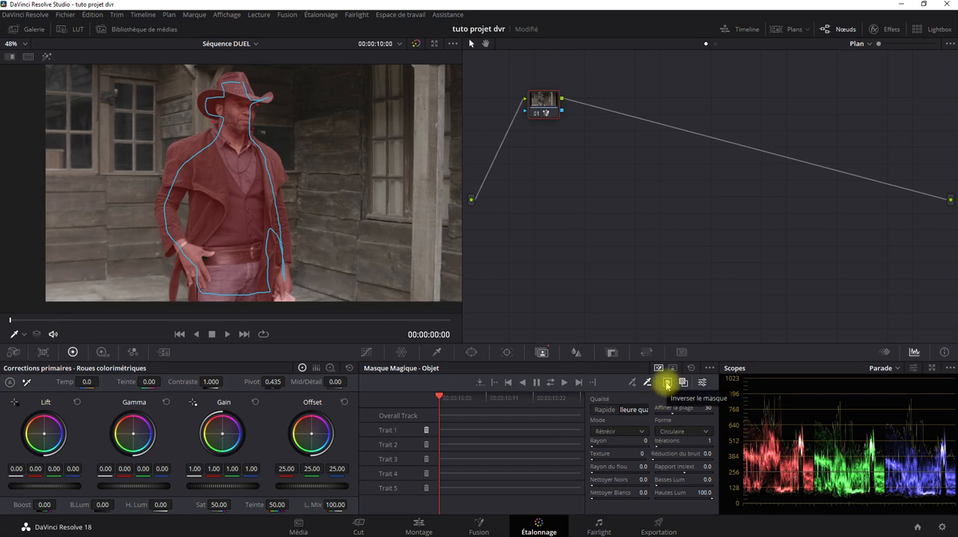
Toggle the mask inversion to inspect the cowboy's cutout, closely checking the area between hand and belt
click(667, 384)
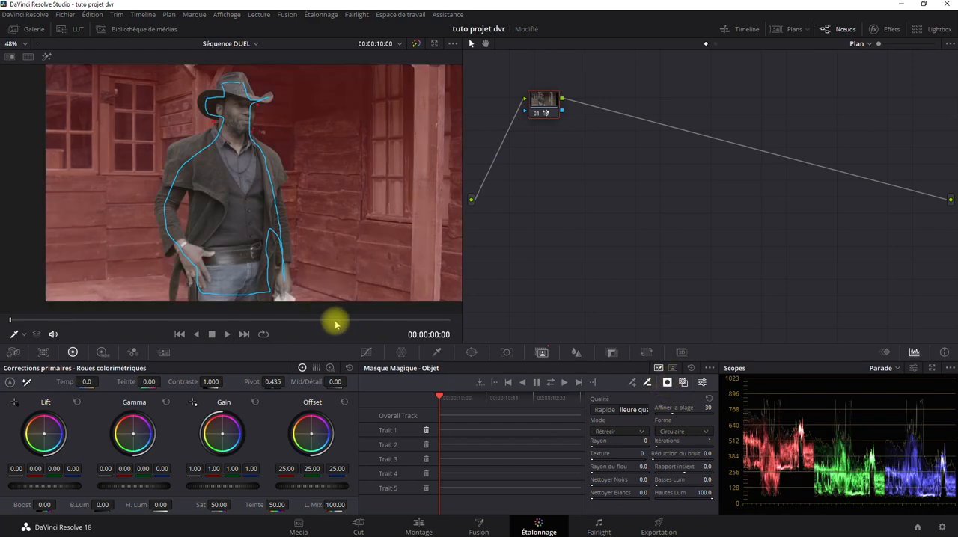
drag(374, 217, 385, 258)
drag(389, 235, 348, 238)
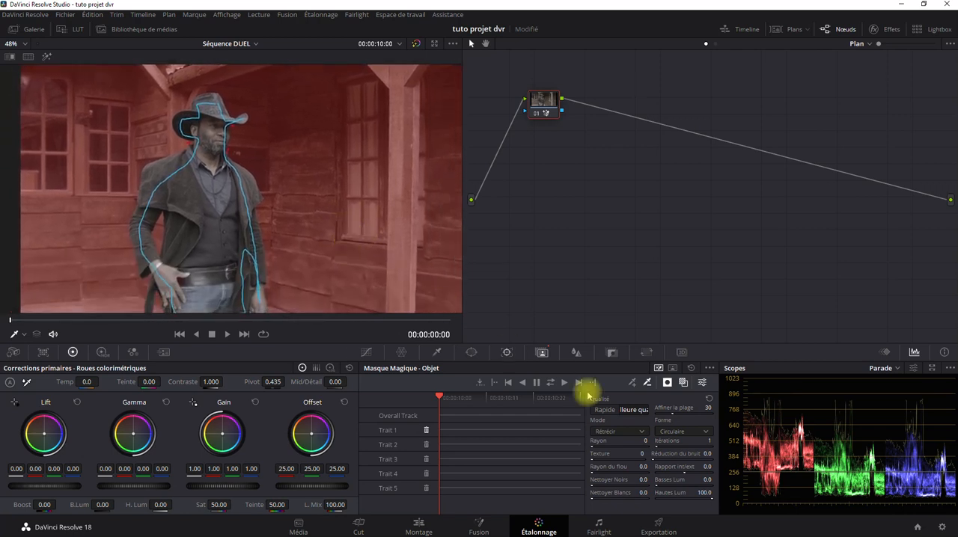
scroll(381, 272, down, 2)
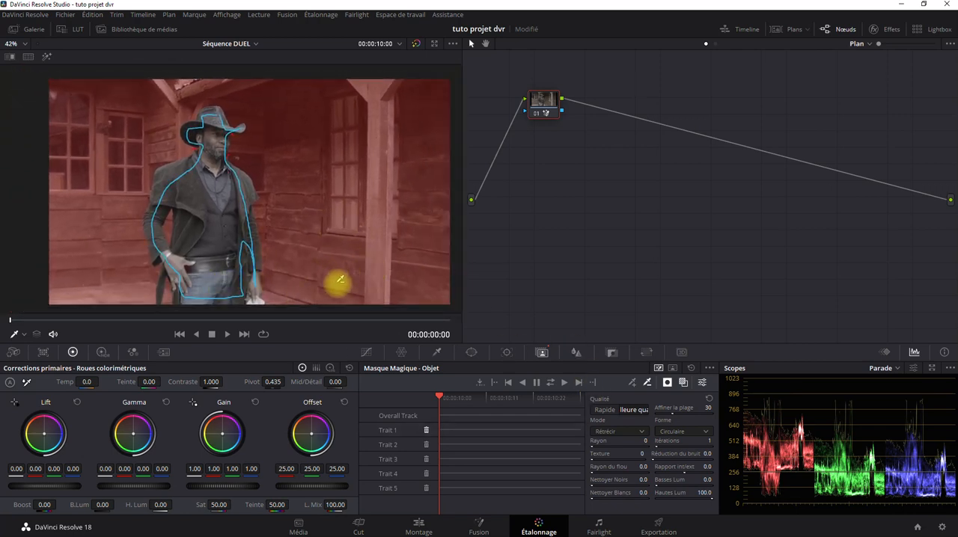
click(667, 384)
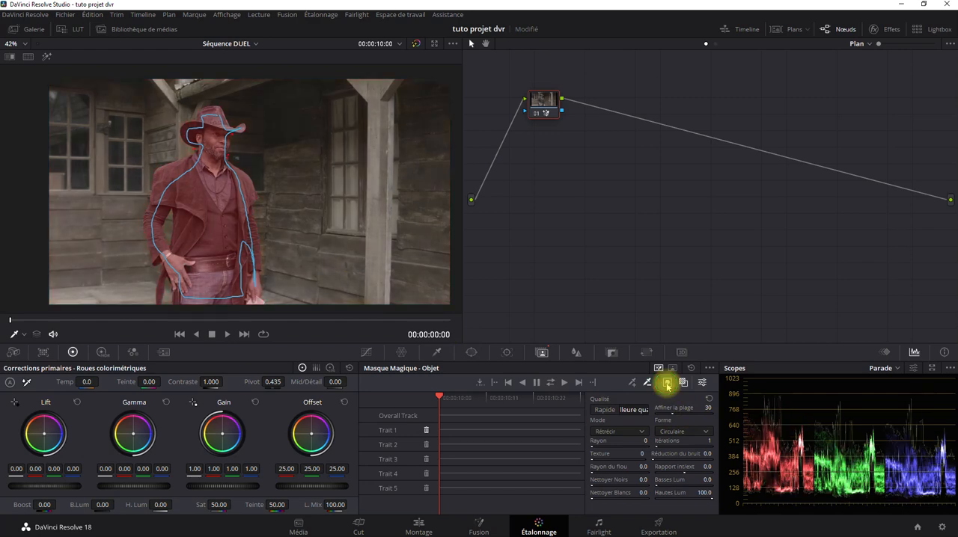
click(666, 385)
drag(228, 274, 265, 254)
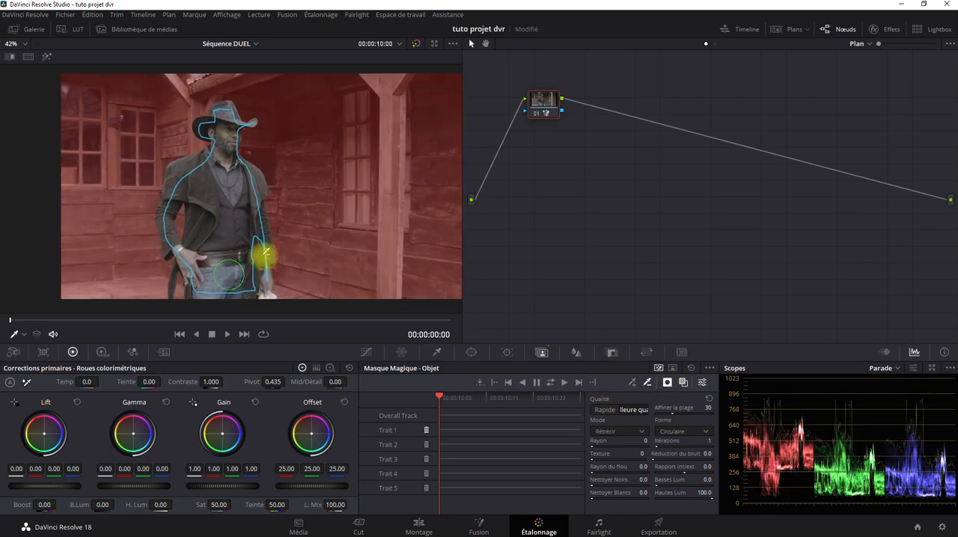
scroll(265, 254, up, 5)
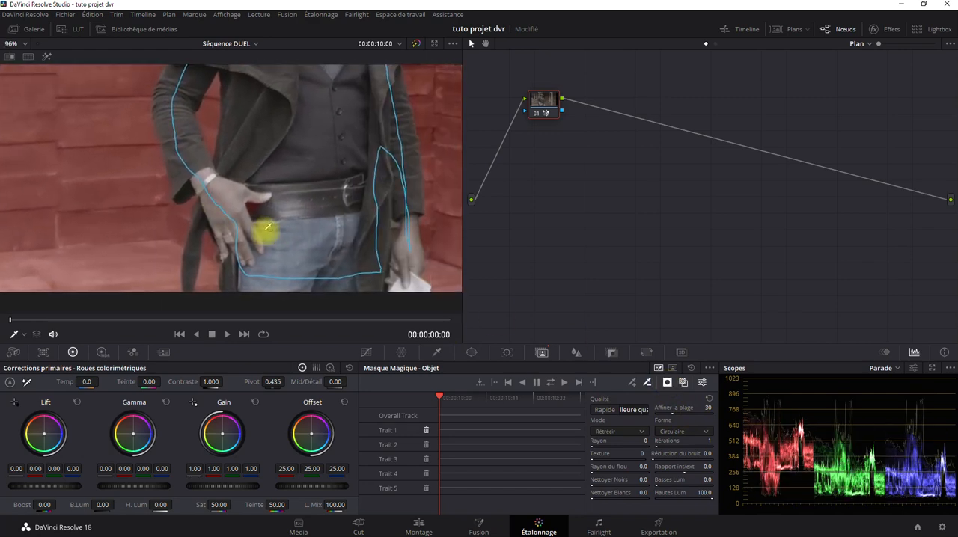
scroll(268, 226, up, 2)
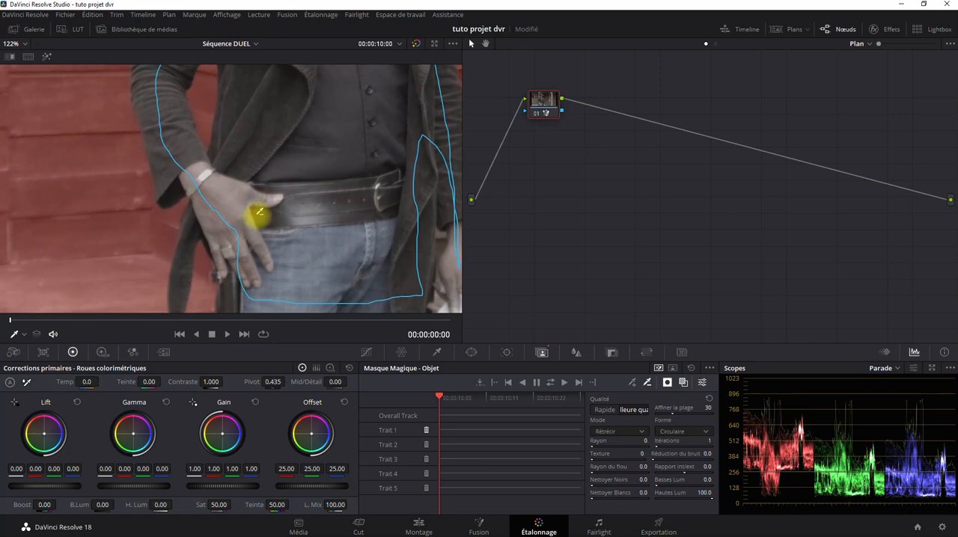
Turn off the mask inversion and add a short additive stroke in the gap between the thumb and the belt
click(667, 384)
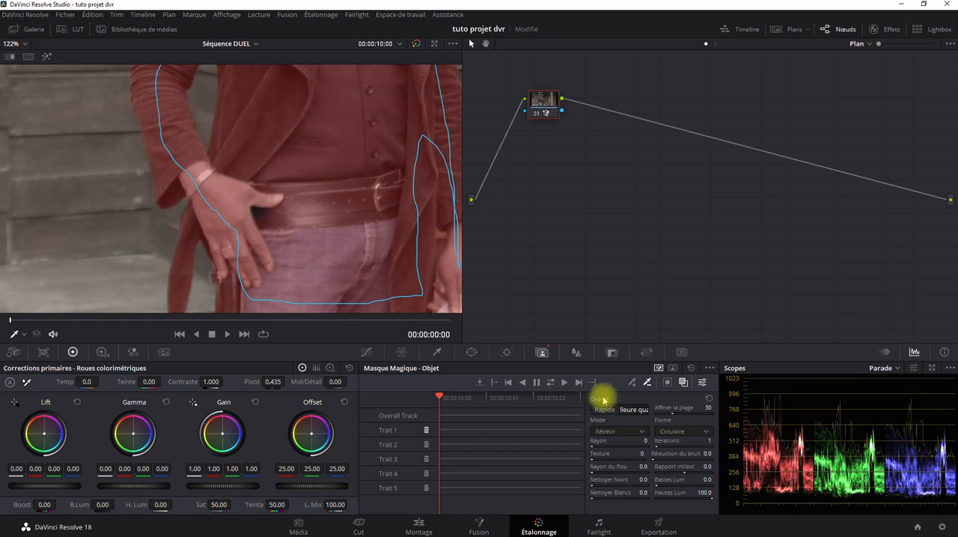
click(633, 383)
click(262, 205)
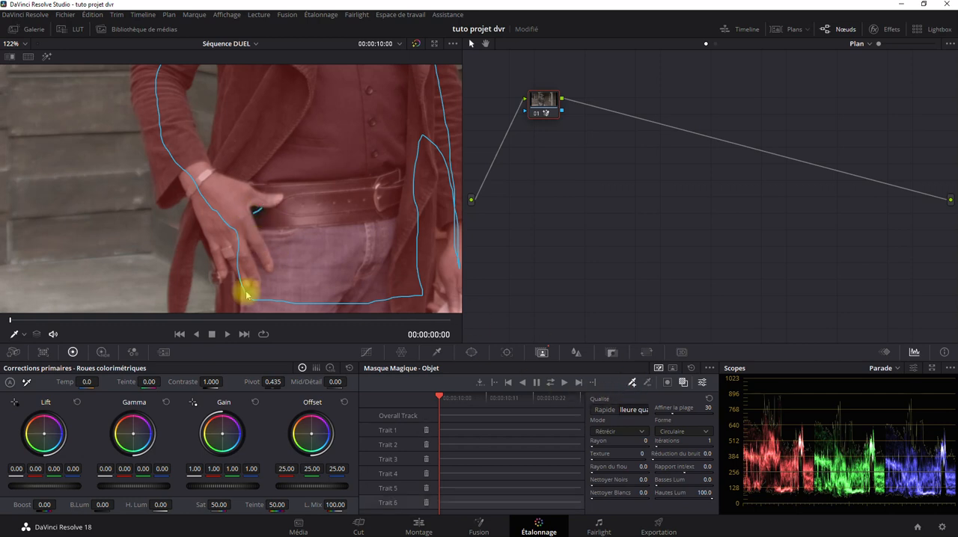
Invert the mask again to check the whole cowboy against the background, and switch the inversion back off
click(667, 384)
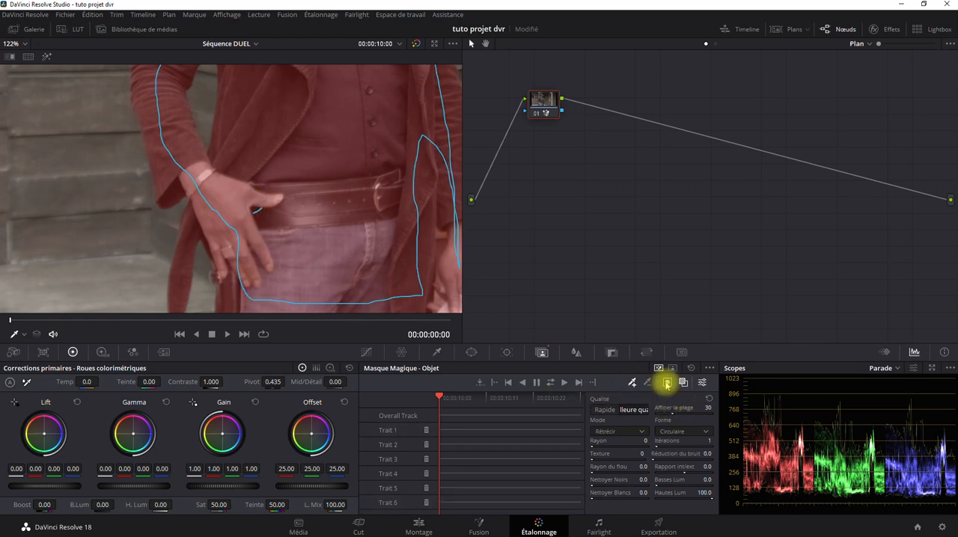
scroll(322, 246, down, 3)
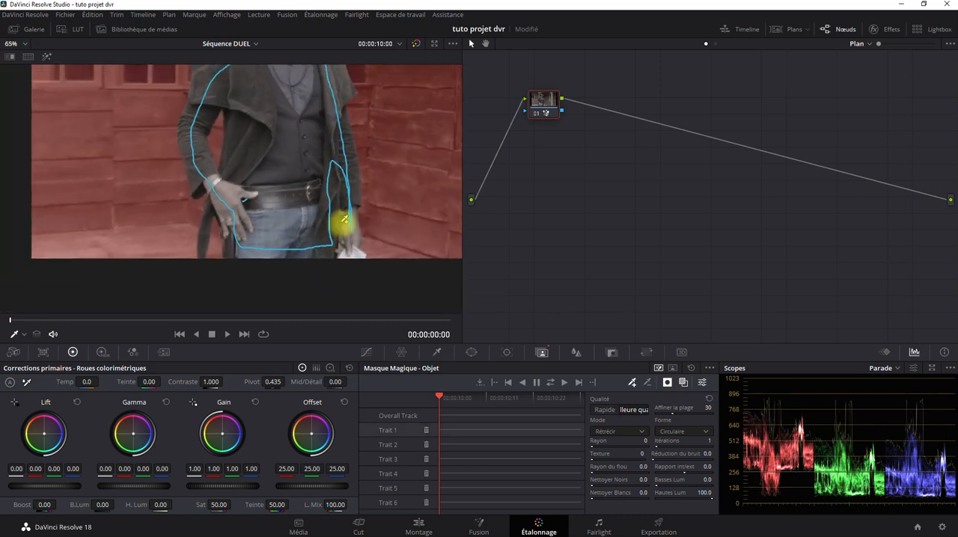
scroll(317, 287, down, 3)
scroll(289, 265, down, 1)
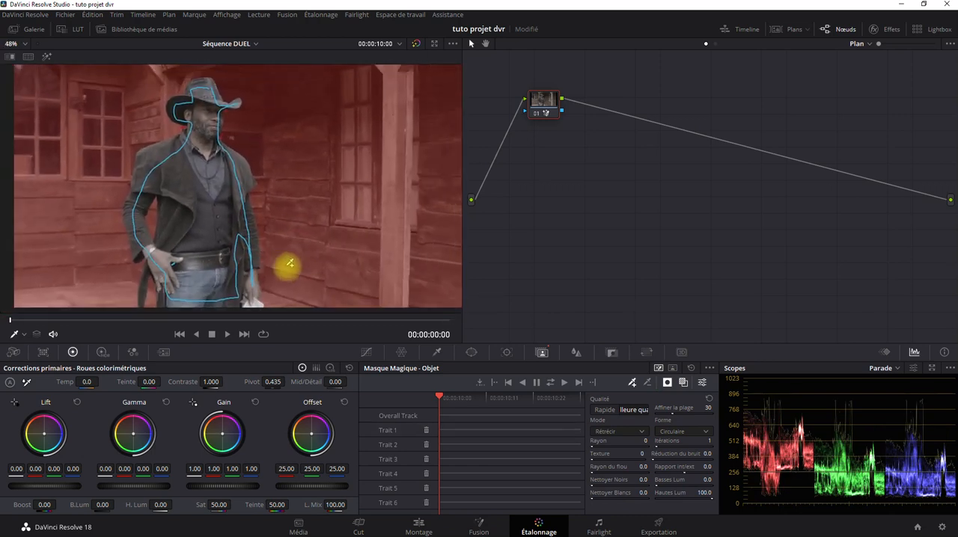
scroll(336, 261, down, 1)
drag(330, 266, 335, 260)
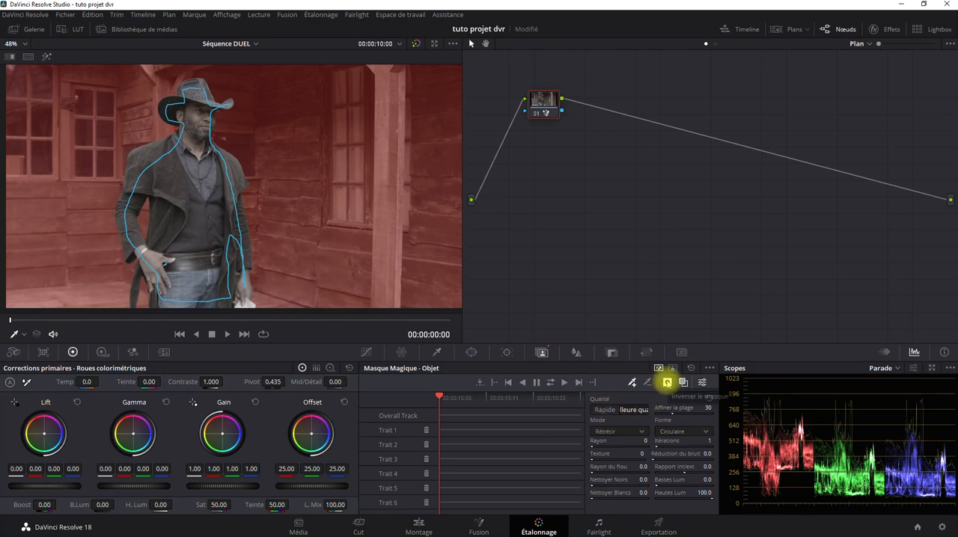
click(667, 382)
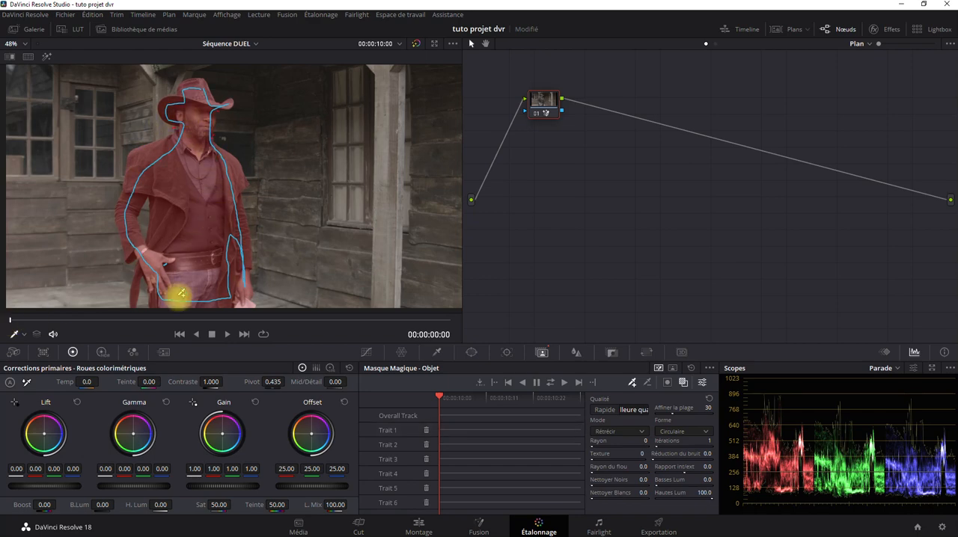
Track the magic mask forward through the clip, and scrub back to the first frame to check it
drag(261, 264, 277, 258)
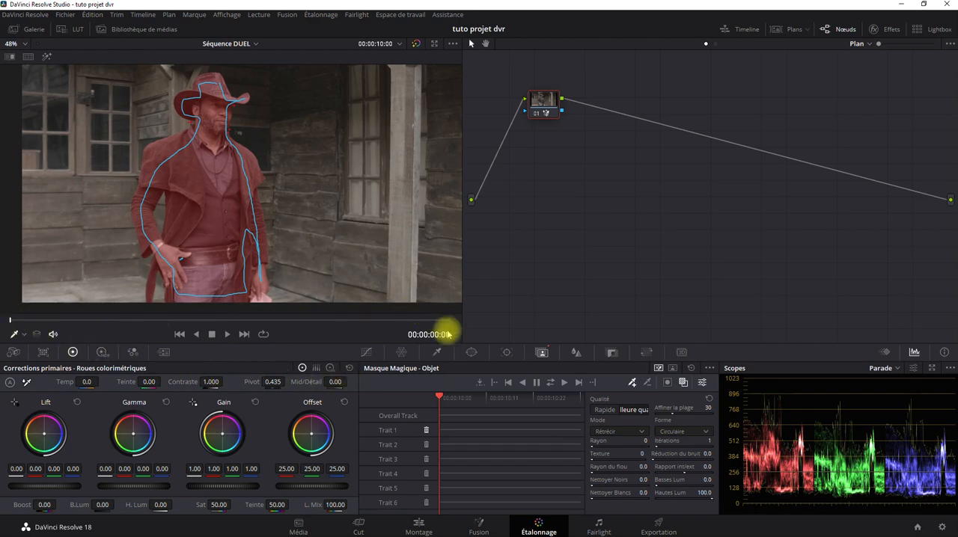
click(565, 383)
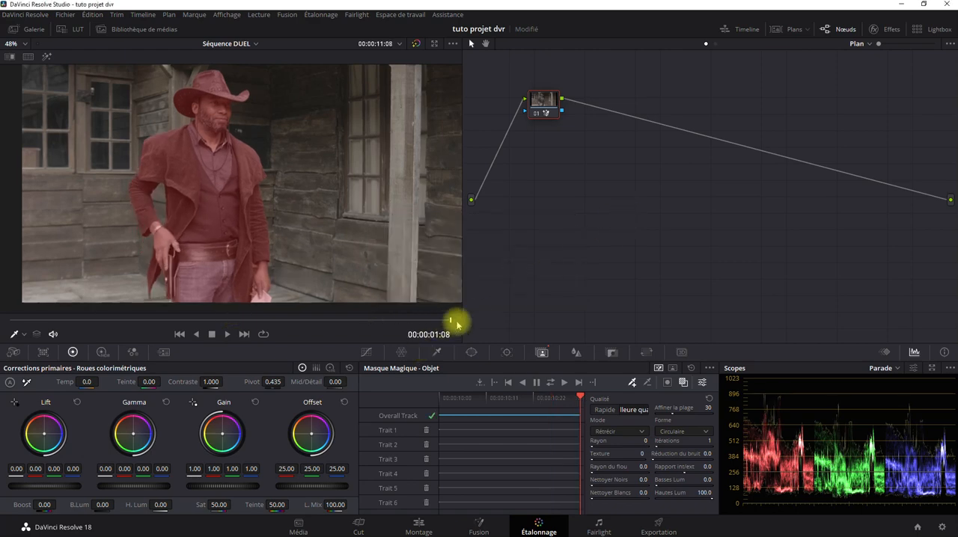
drag(452, 322, 15, 317)
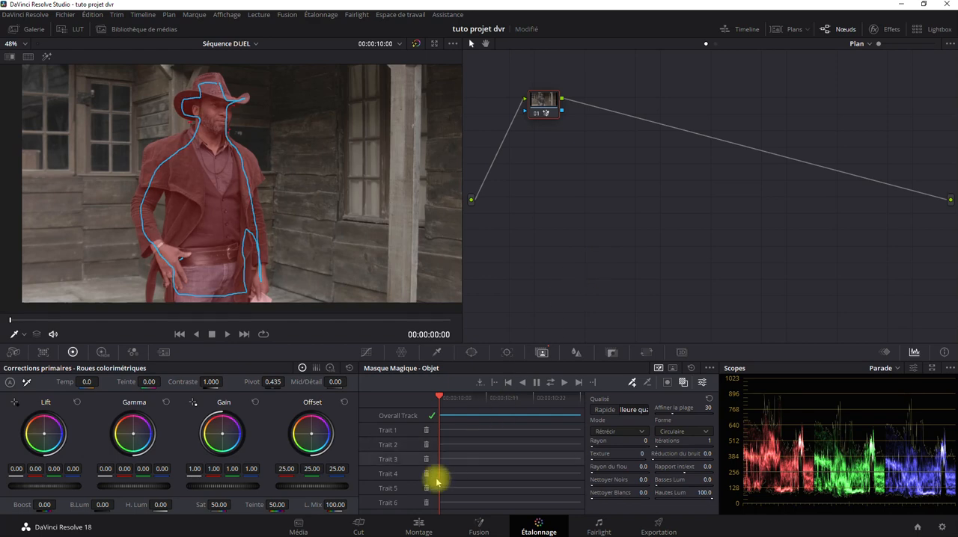
In the edit timeline, move the cowboy clip from video track V1 up to V2
click(418, 529)
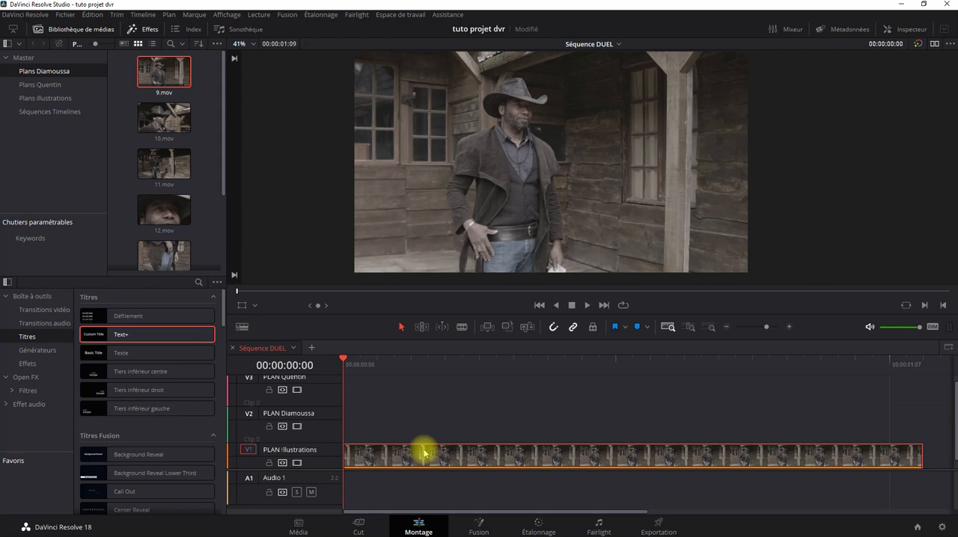
drag(423, 449, 426, 428)
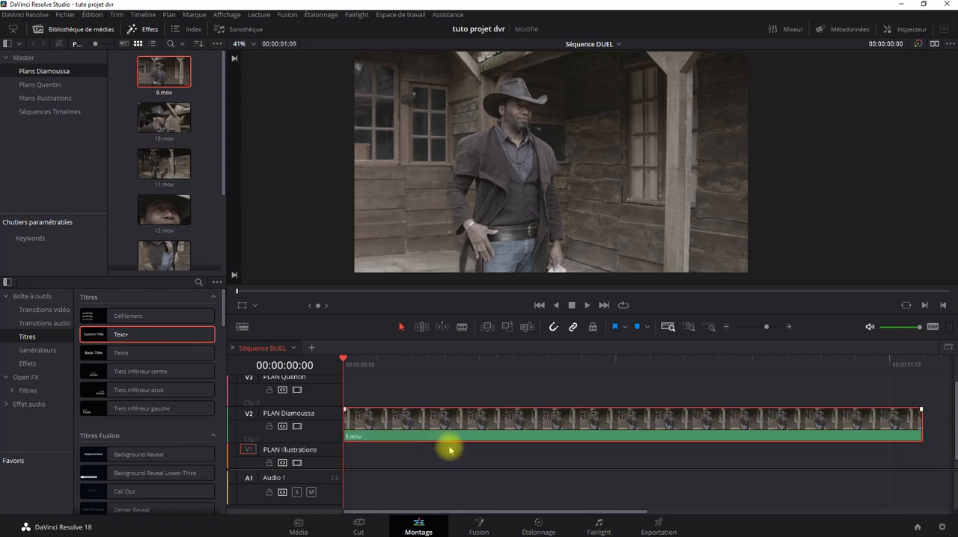
Back in the color grading node graph, add an alpha output and connect node 01's alpha output to it
click(539, 527)
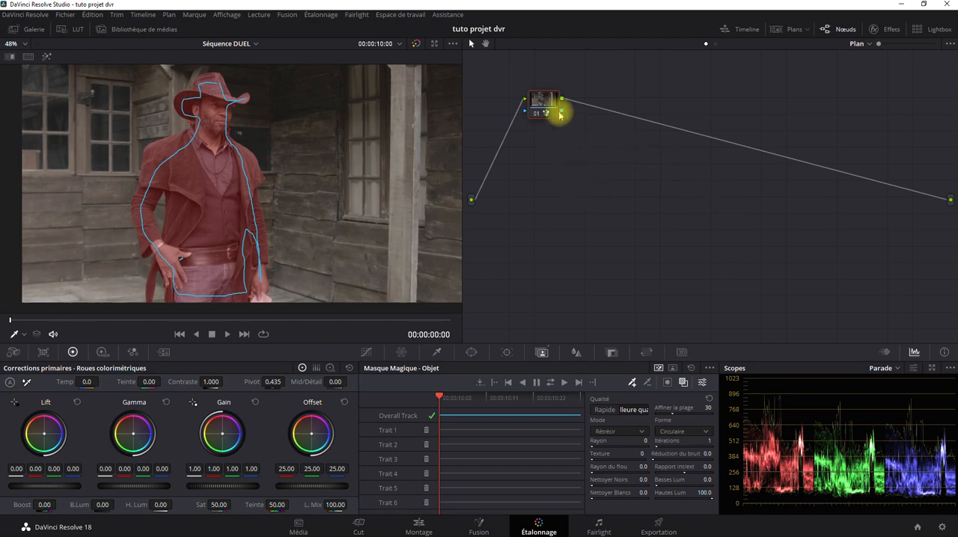
right_click(612, 178)
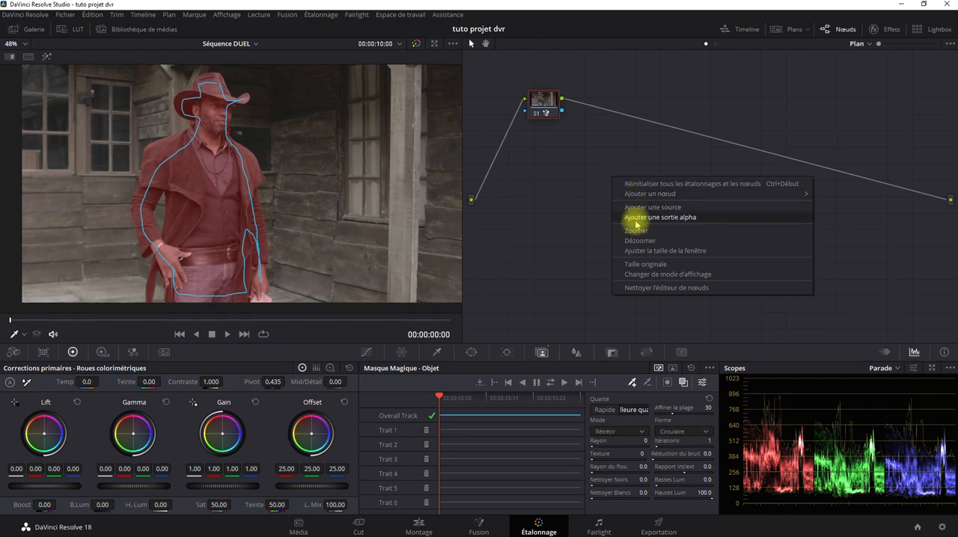
click(672, 218)
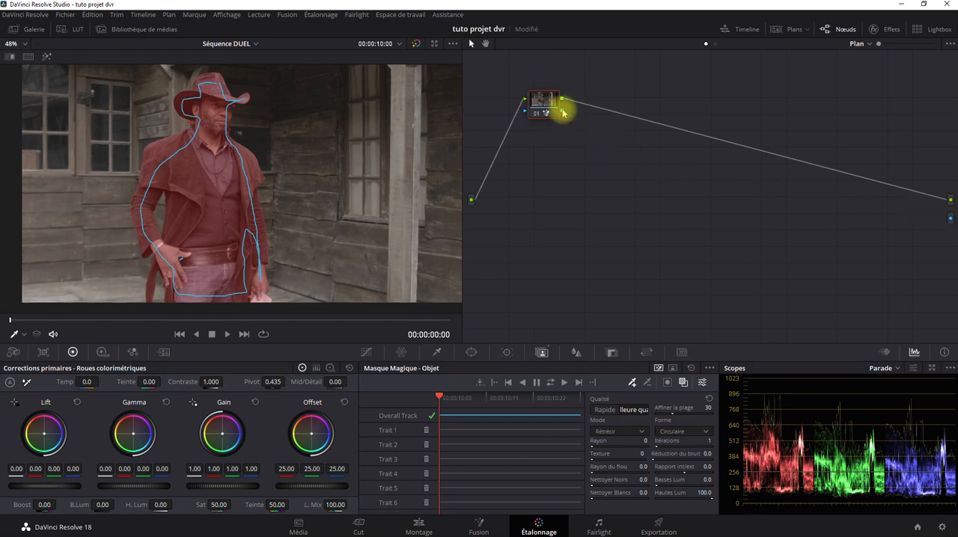
drag(563, 110, 938, 222)
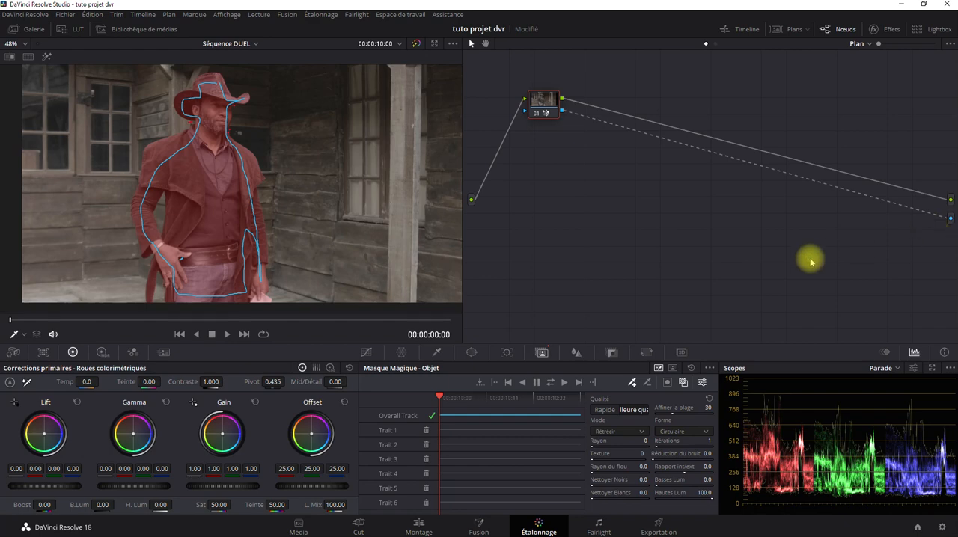
Play the isolated cowboy clip in the edit timeline, restarting from the beginning and watching to the end
click(420, 527)
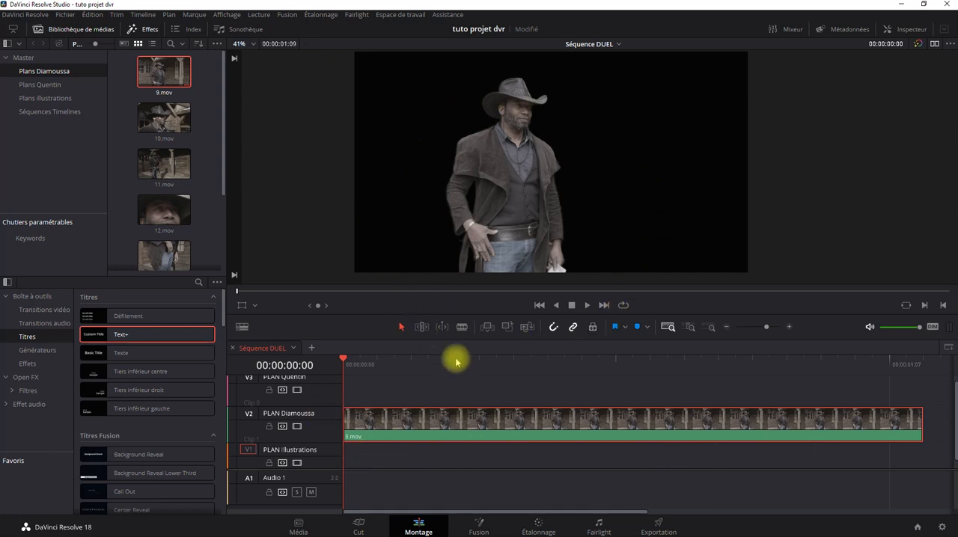
click(587, 306)
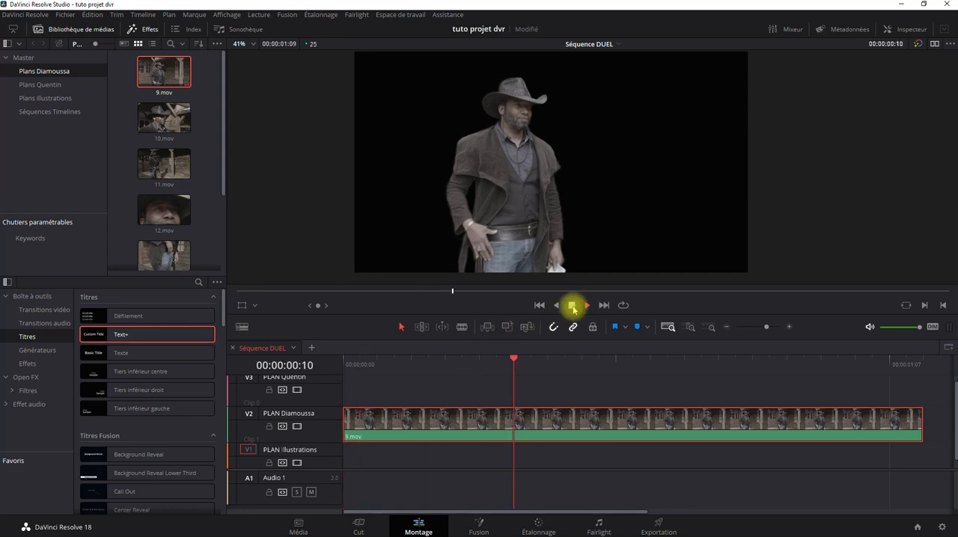
click(540, 306)
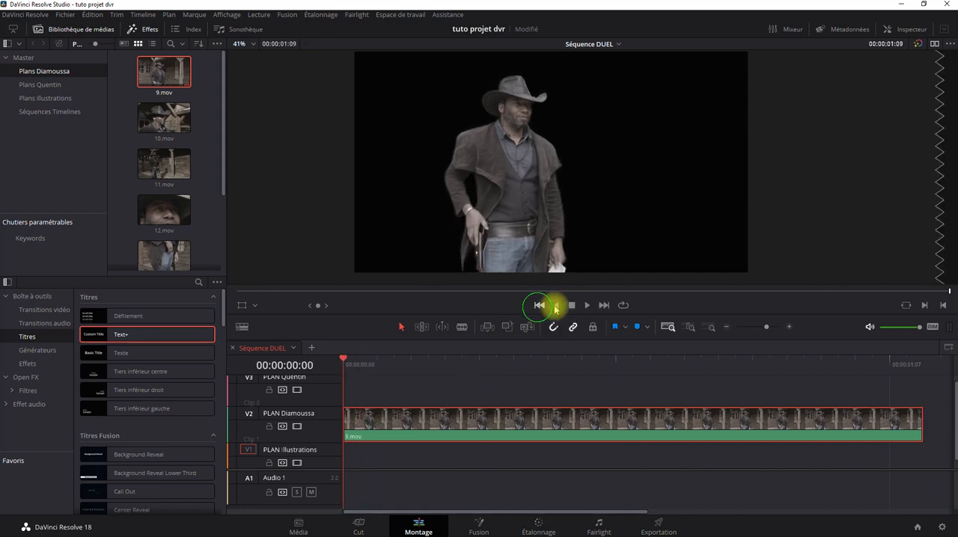
click(588, 306)
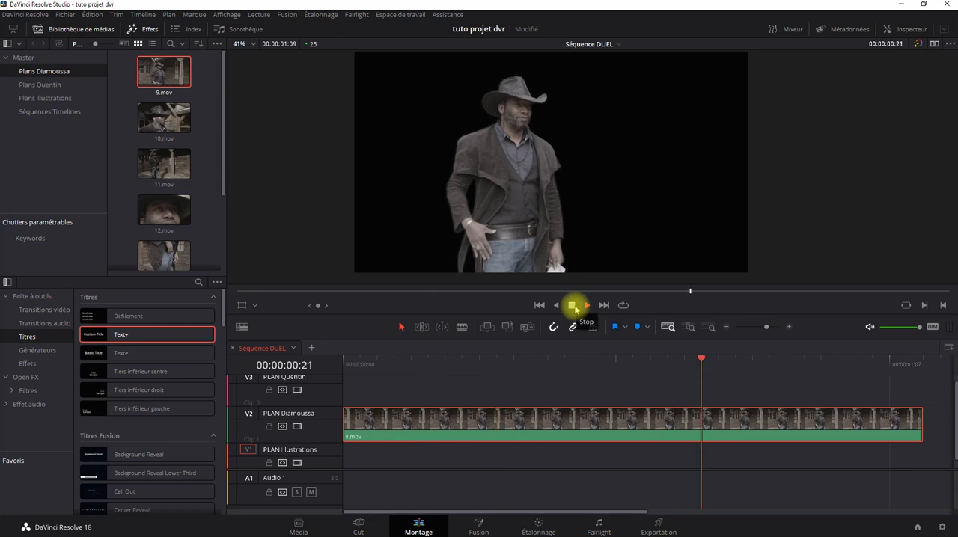
On the color grading page, go to 00:00:00:17 and remove the link from node 01 to the alpha output
click(536, 523)
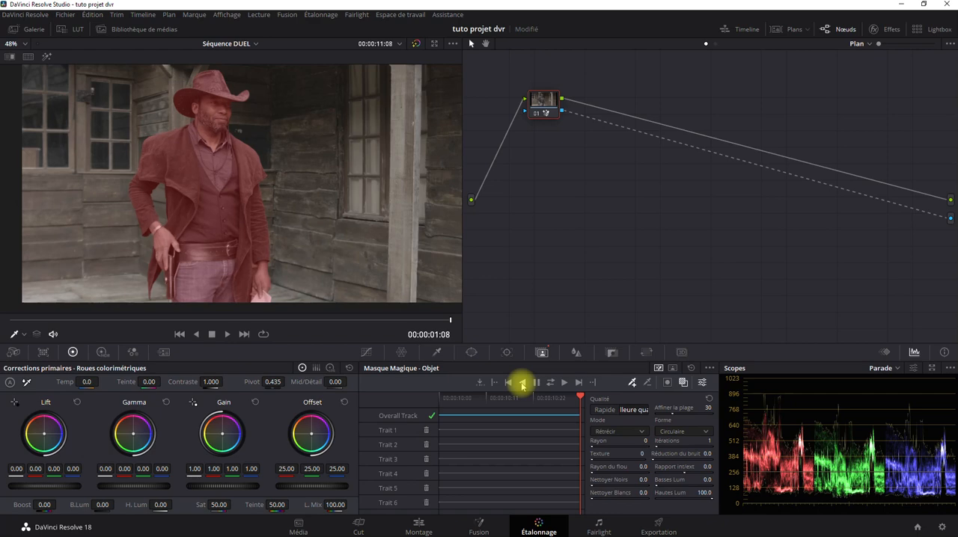
drag(577, 391, 512, 402)
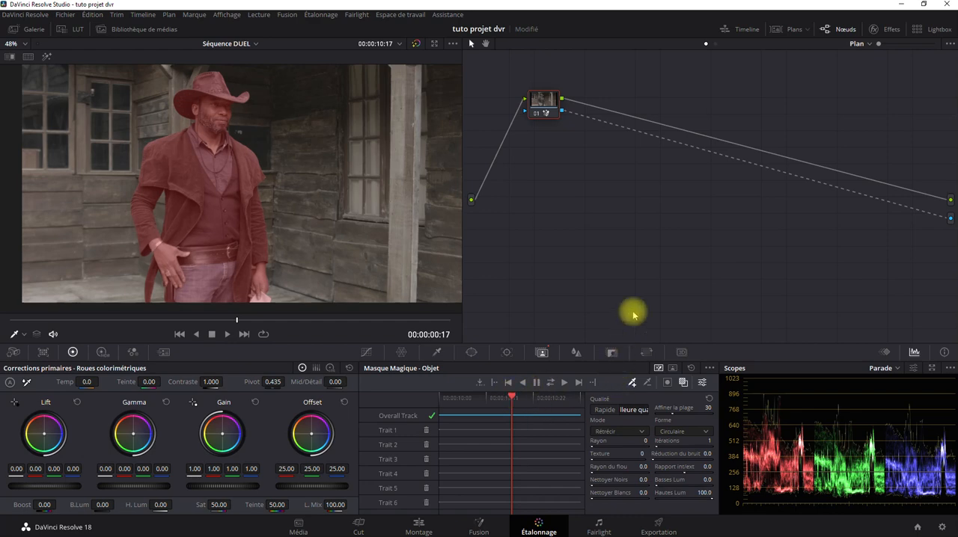
click(863, 196)
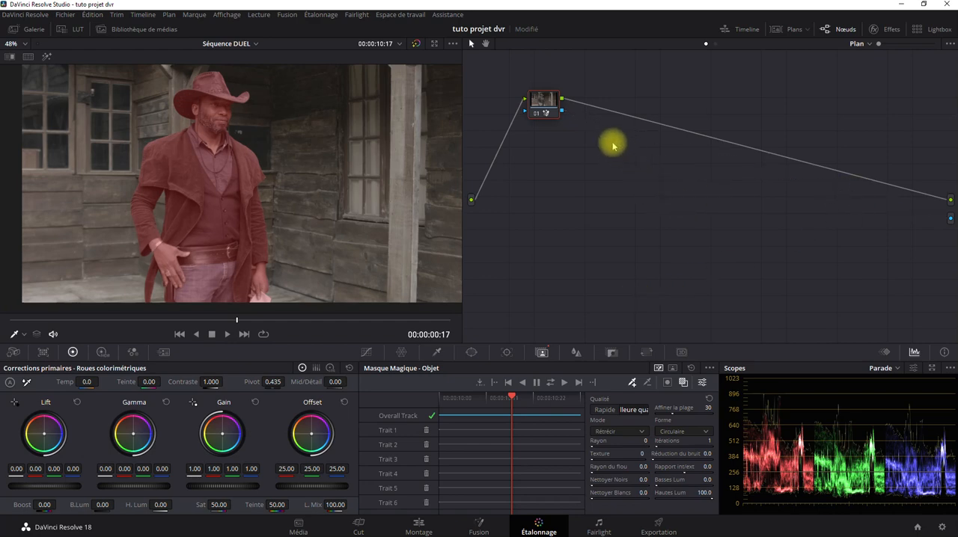
Blur the masked cowboy with a linked RGB blur radius of 0.72
click(575, 352)
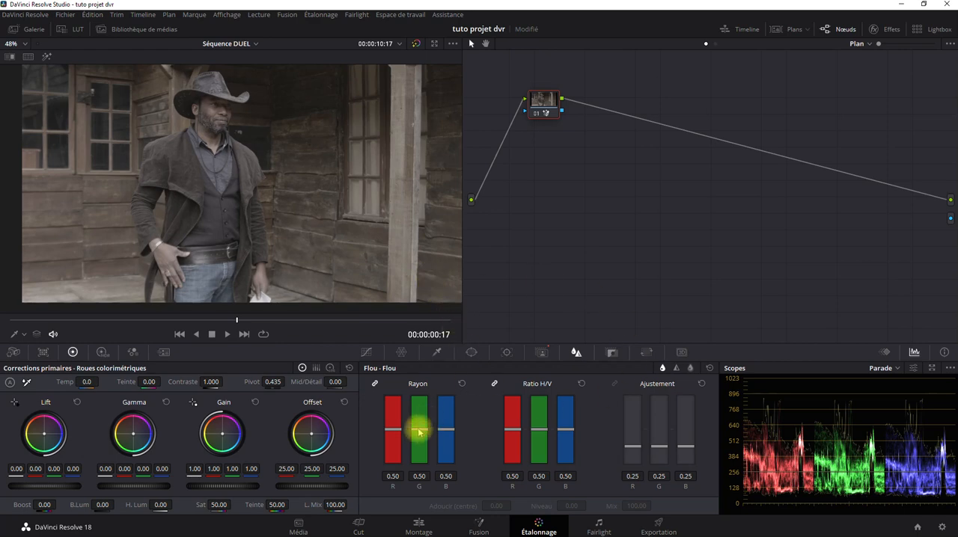
mouse_move(419, 431)
mouse_down()
mouse_move(419, 387)
mouse_move(421, 458)
mouse_move(422, 410)
mouse_move(422, 438)
mouse_move(429, 420)
mouse_up()
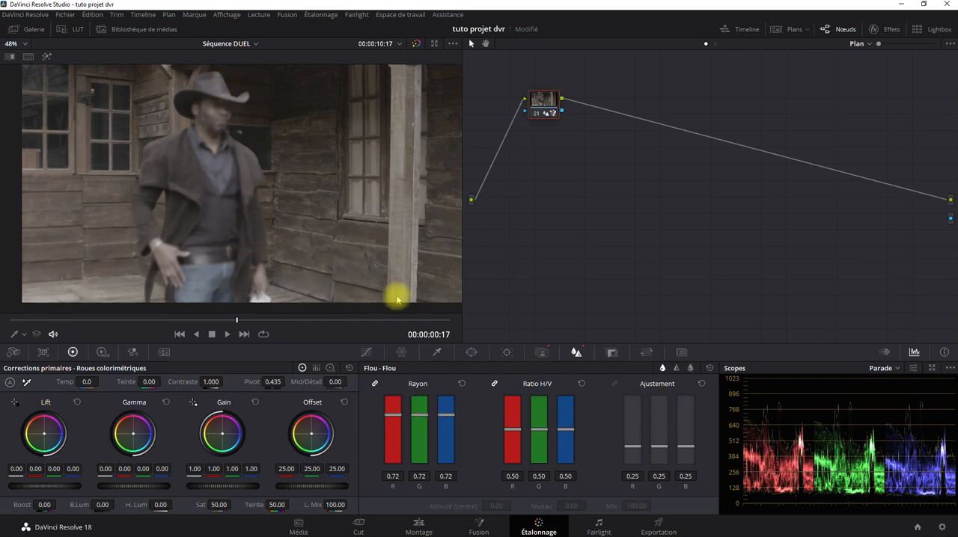
Invert the magic mask to target the background and set its linked RGB blur radius to 0.63
click(541, 353)
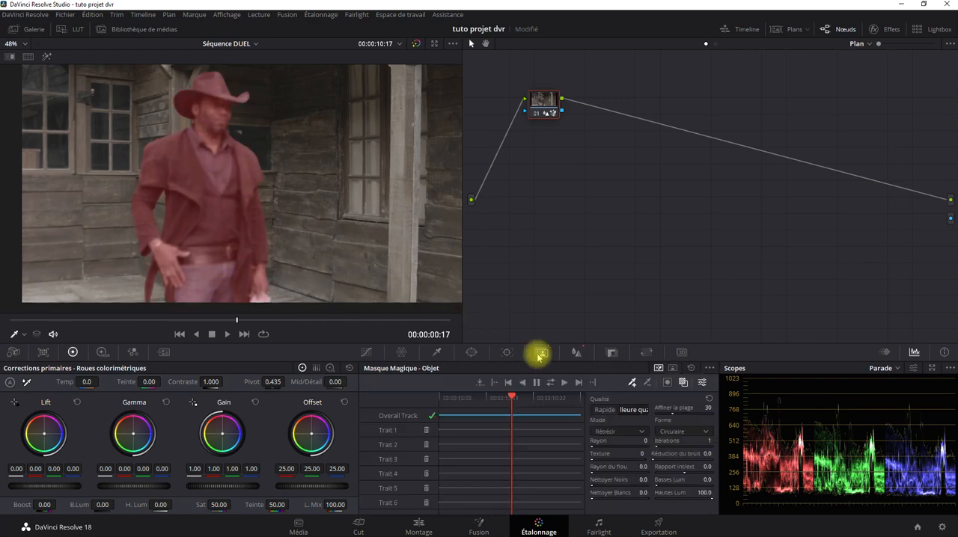
click(667, 384)
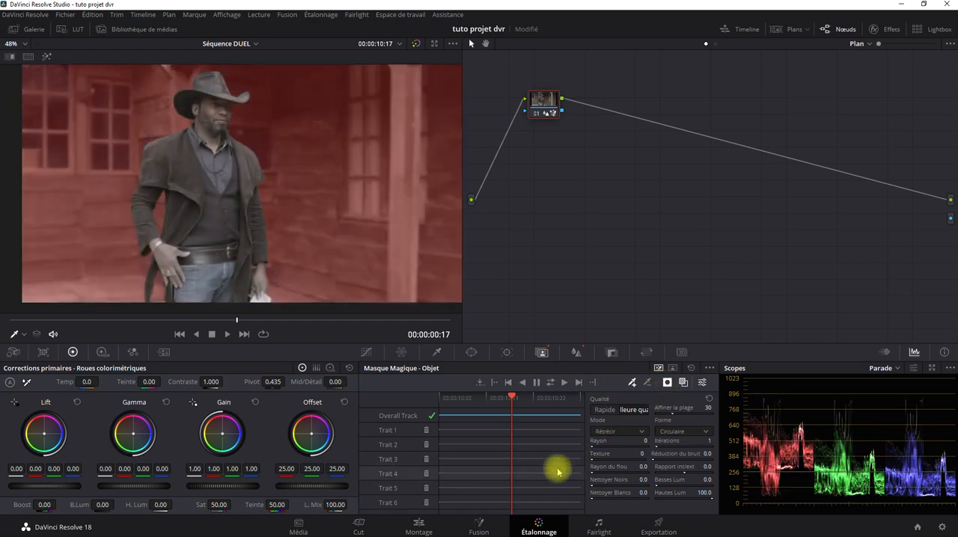
click(576, 352)
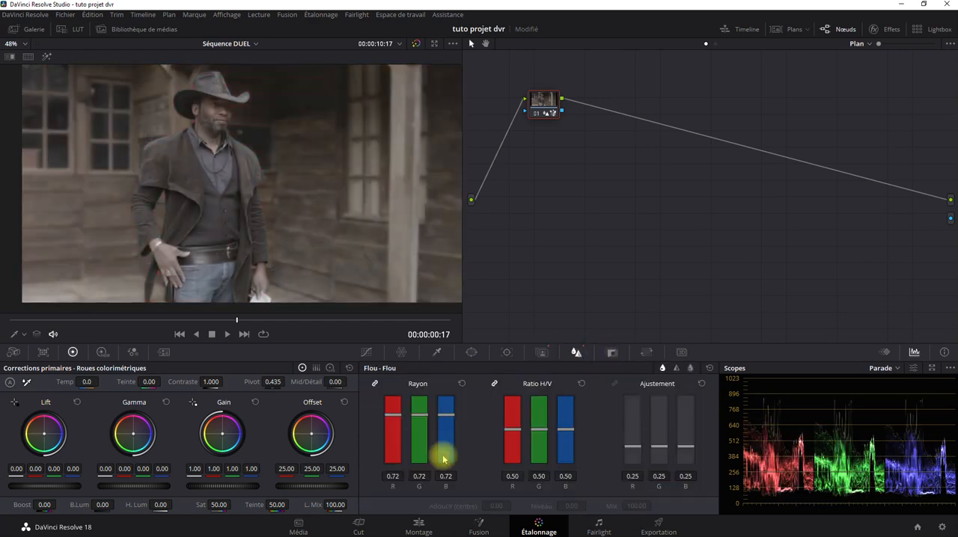
drag(449, 417, 446, 374)
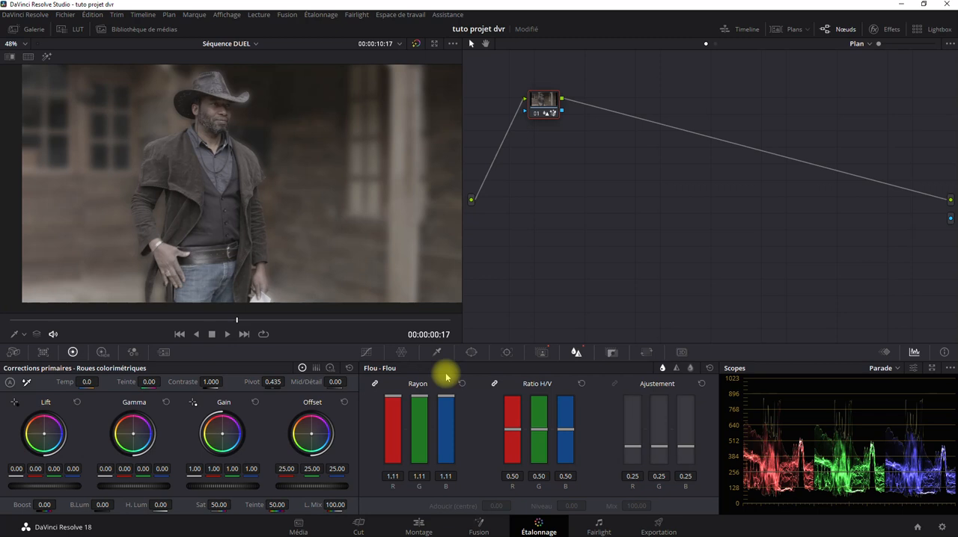
drag(446, 378, 445, 421)
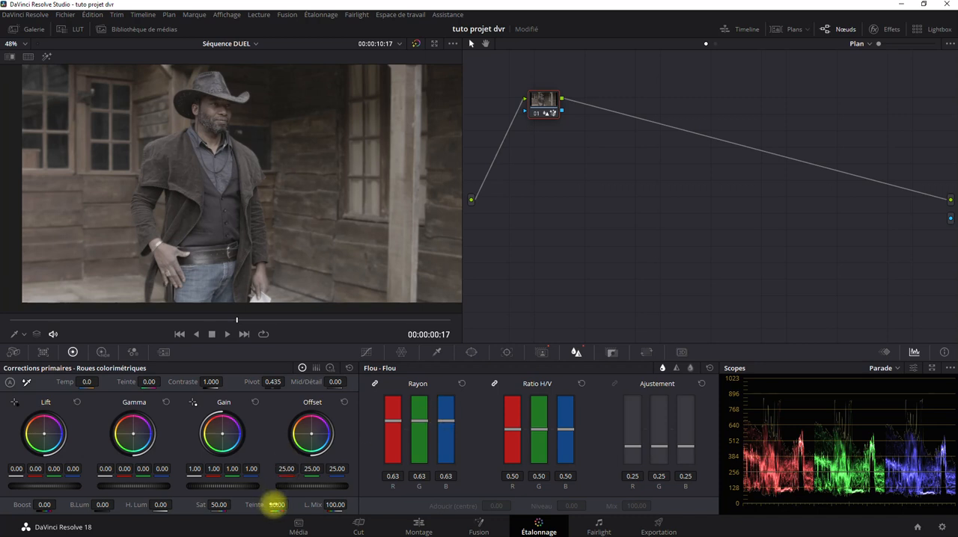
Grade the background with a hue (Teinte) of 0.00, contrast of 1.204, and RGB offset of 24.77, 25.02 and 22.23
drag(276, 505, 146, 524)
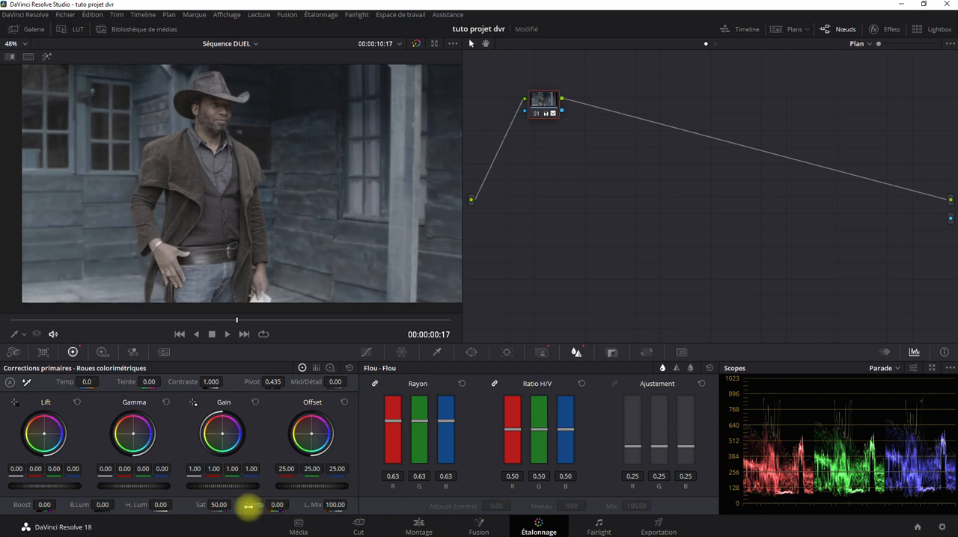
drag(213, 382, 261, 381)
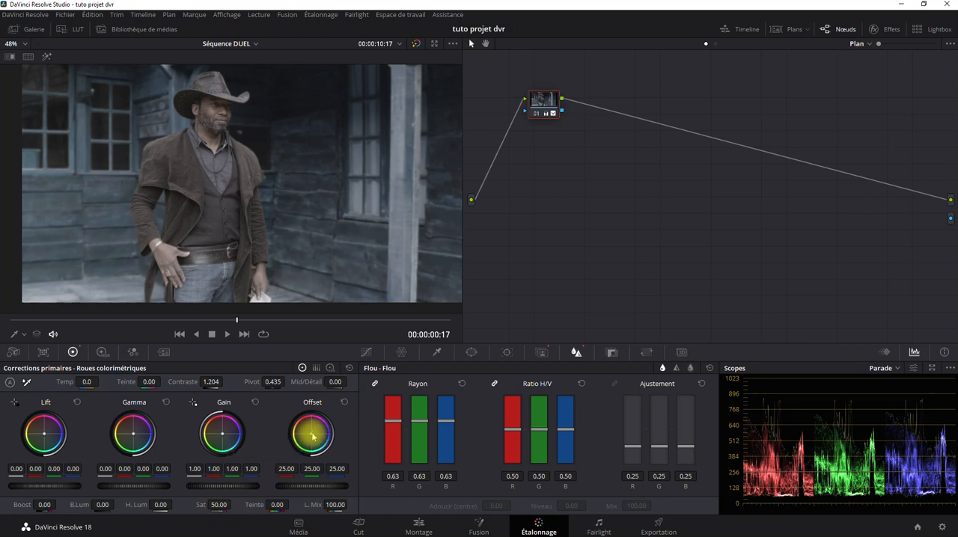
drag(313, 436, 280, 455)
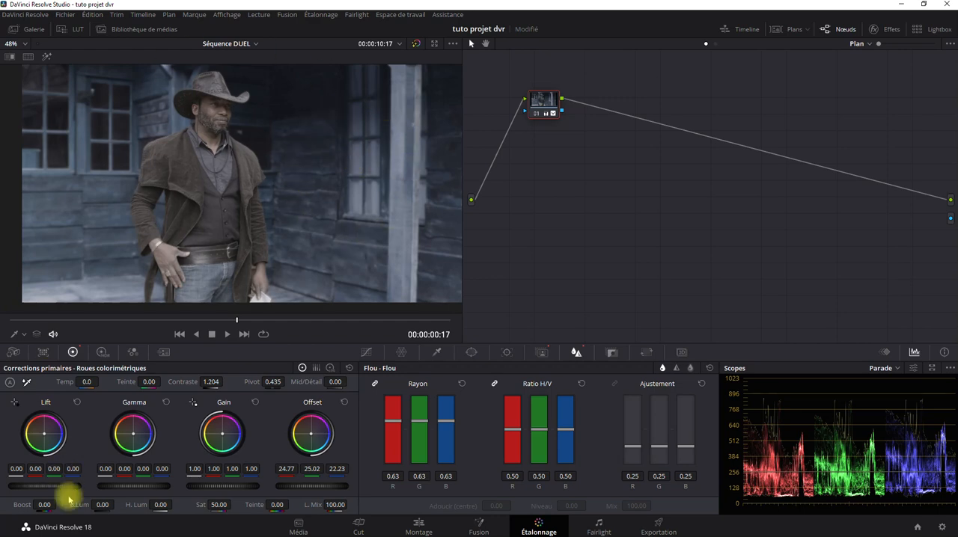
Play the clip with the graded, blurred background in the edit timeline, including once from the beginning
click(417, 521)
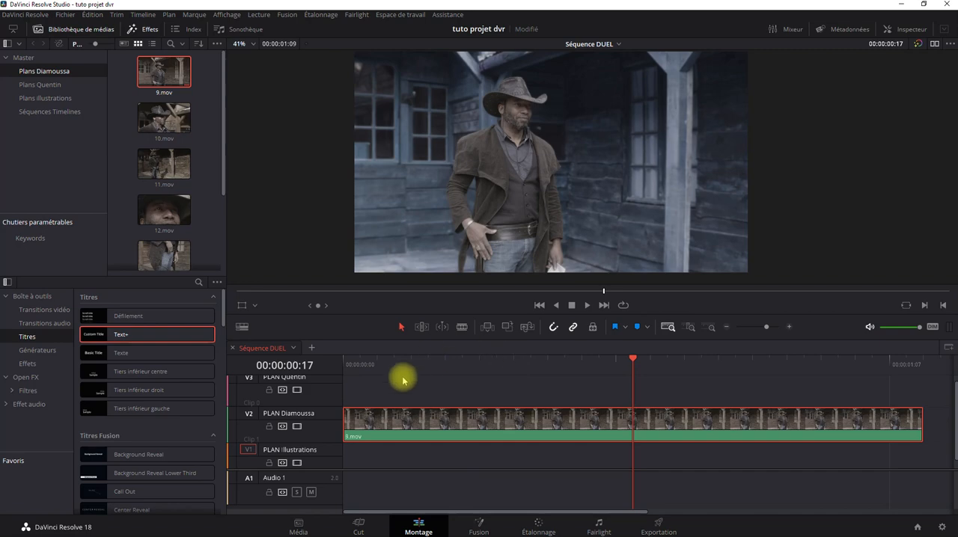
click(532, 528)
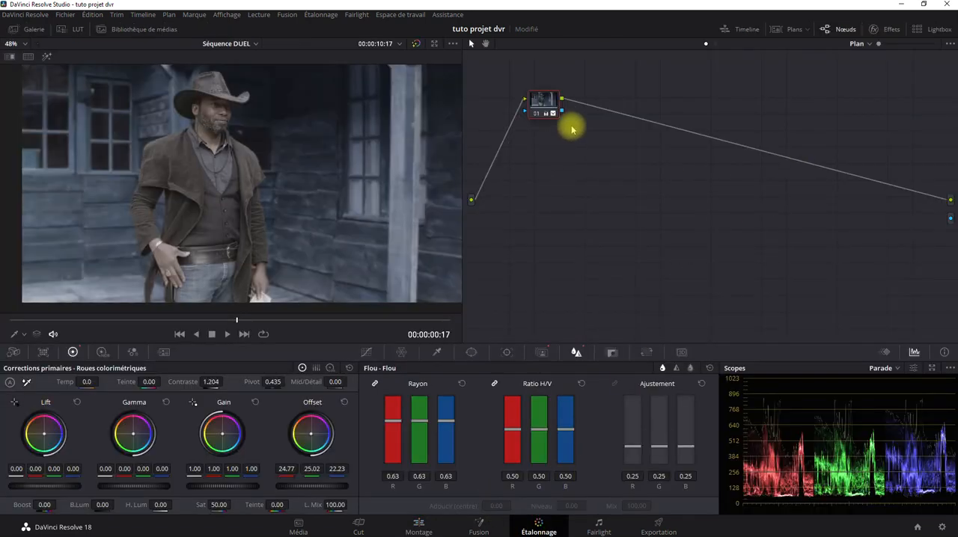
click(423, 524)
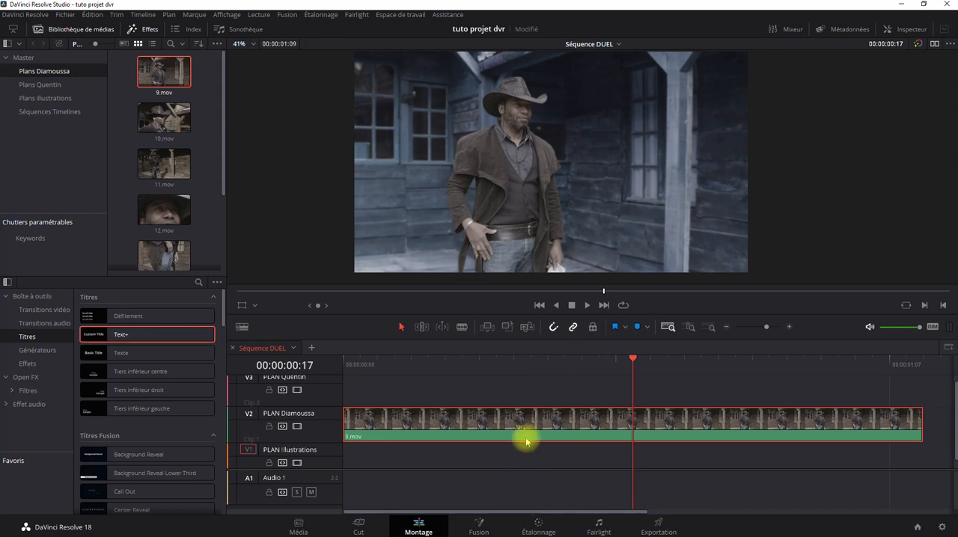
click(531, 307)
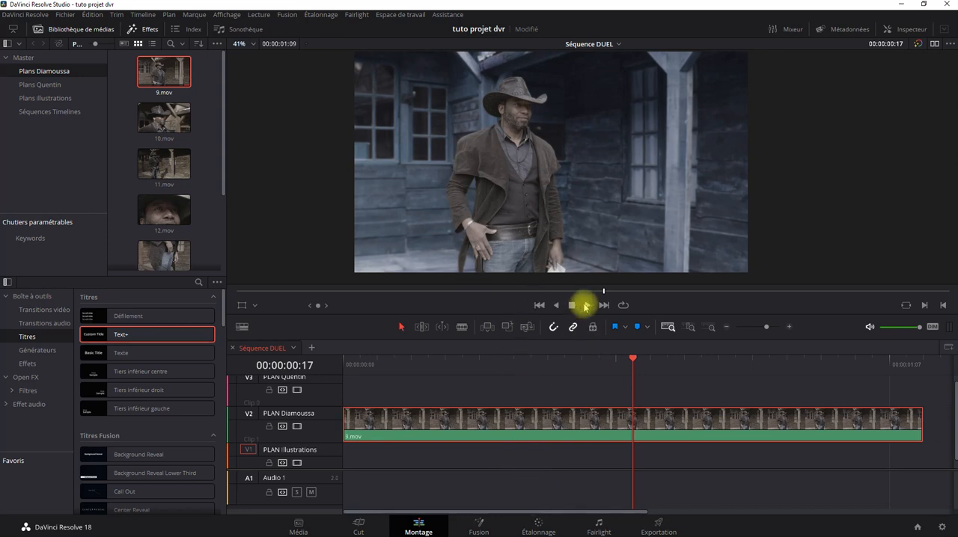
click(587, 305)
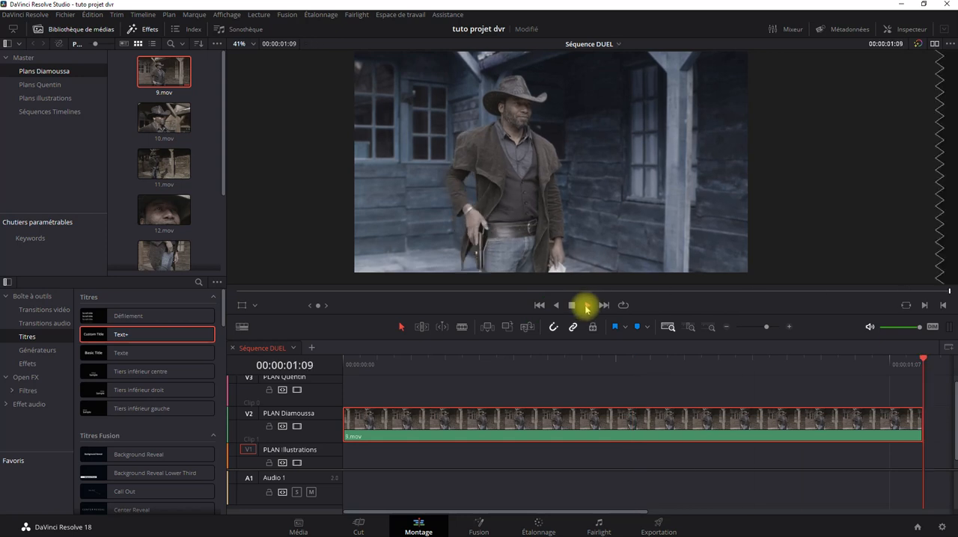
click(539, 306)
click(587, 305)
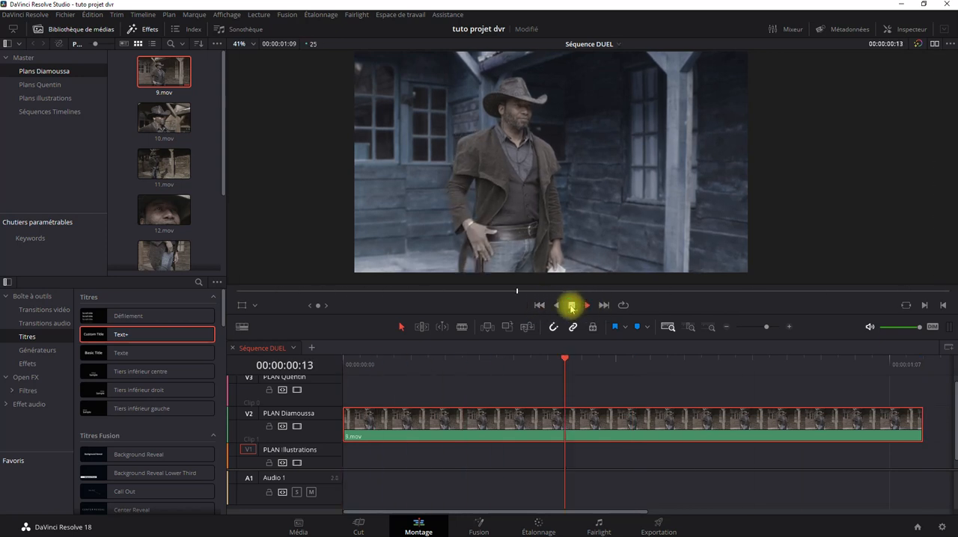
Back on the color grading page, set the background's linked RGB blur radius to 0.60
click(534, 530)
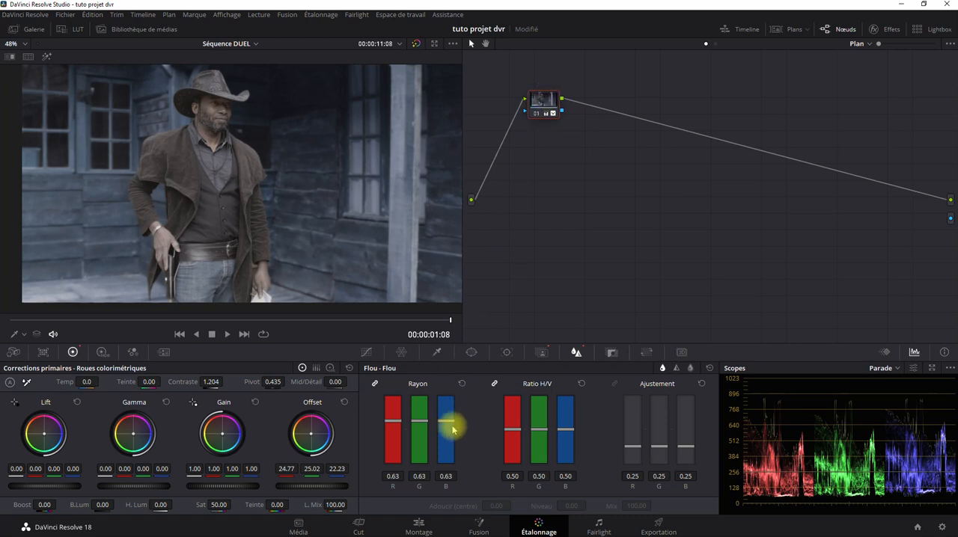
mouse_move(445, 424)
mouse_down()
mouse_move(440, 484)
mouse_move(440, 423)
mouse_up()
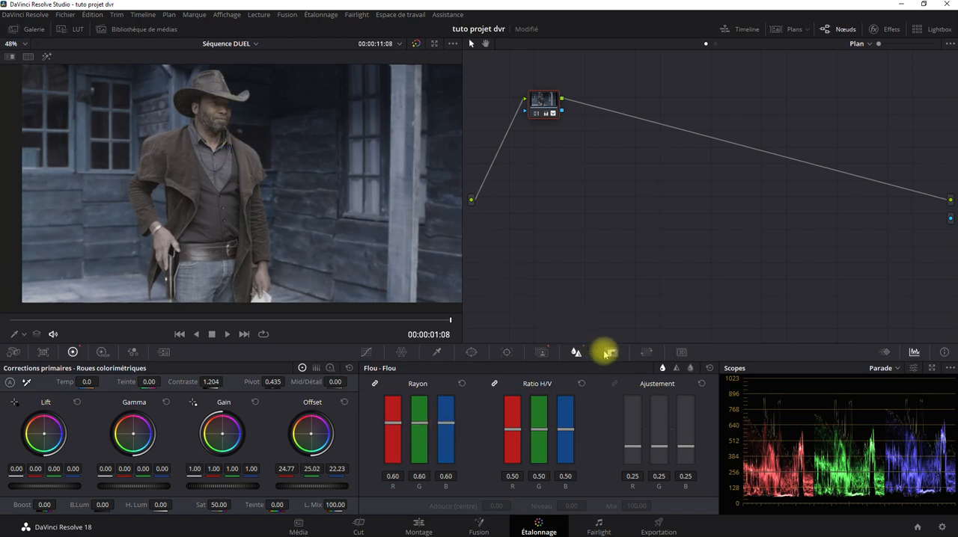
Turn off the magic mask inversion to target the cowboy, and sharpen him with a linked RGB blur radius of 0.00
click(544, 351)
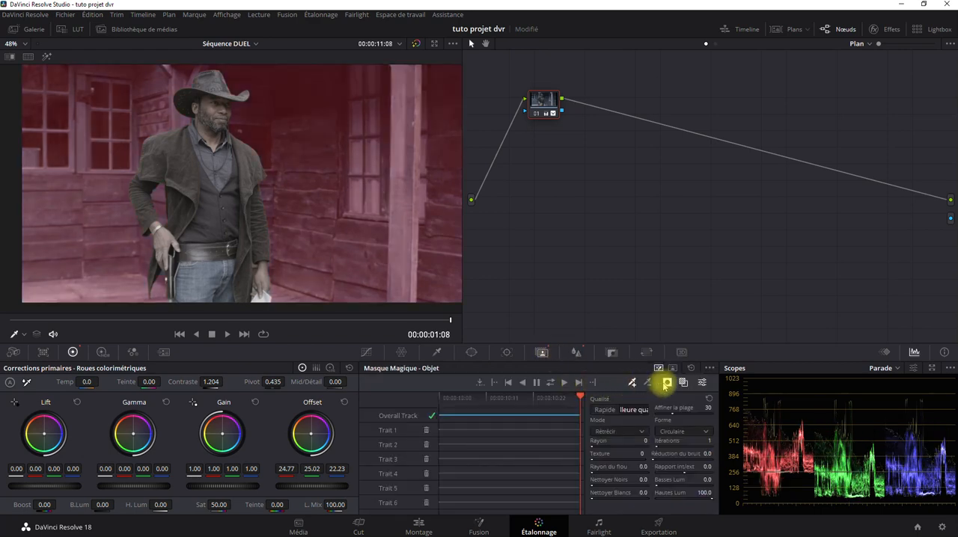
click(667, 382)
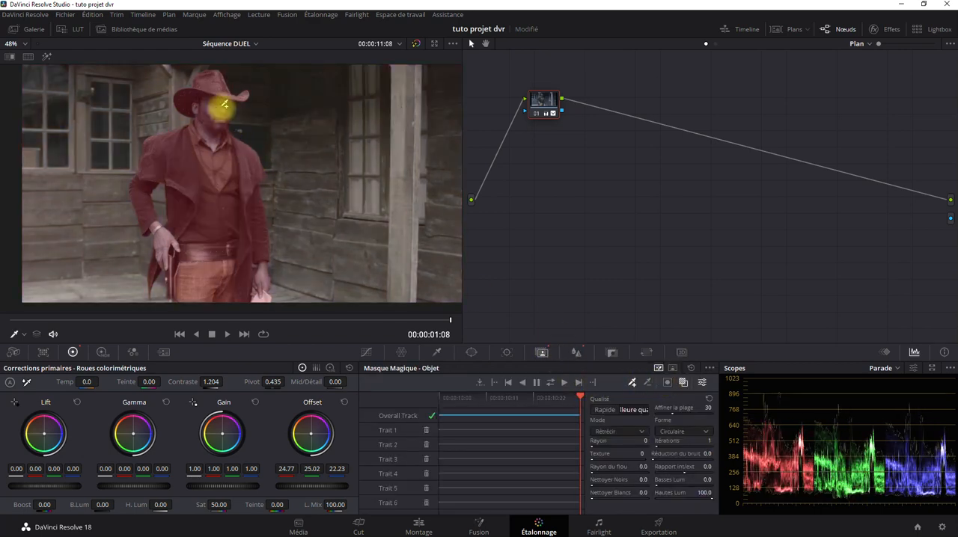
click(576, 352)
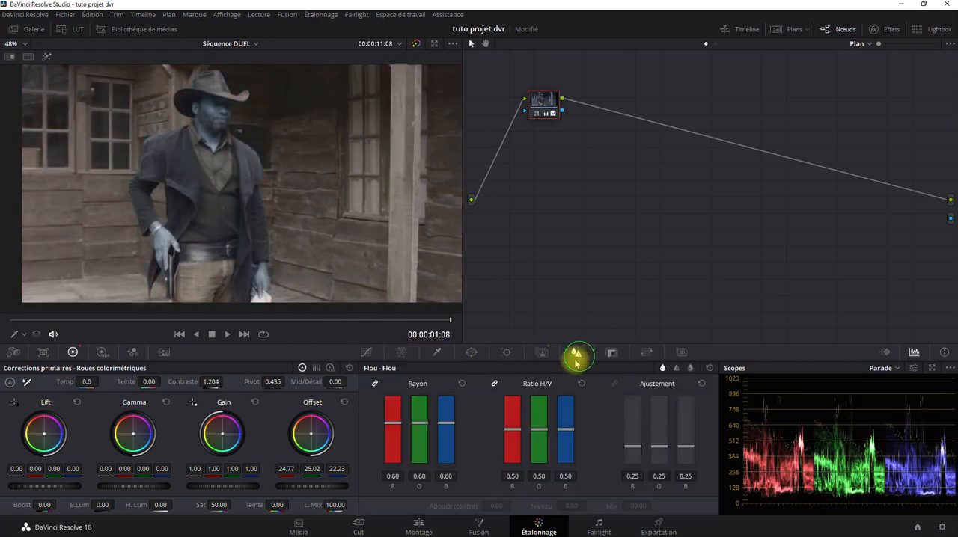
drag(447, 426, 449, 471)
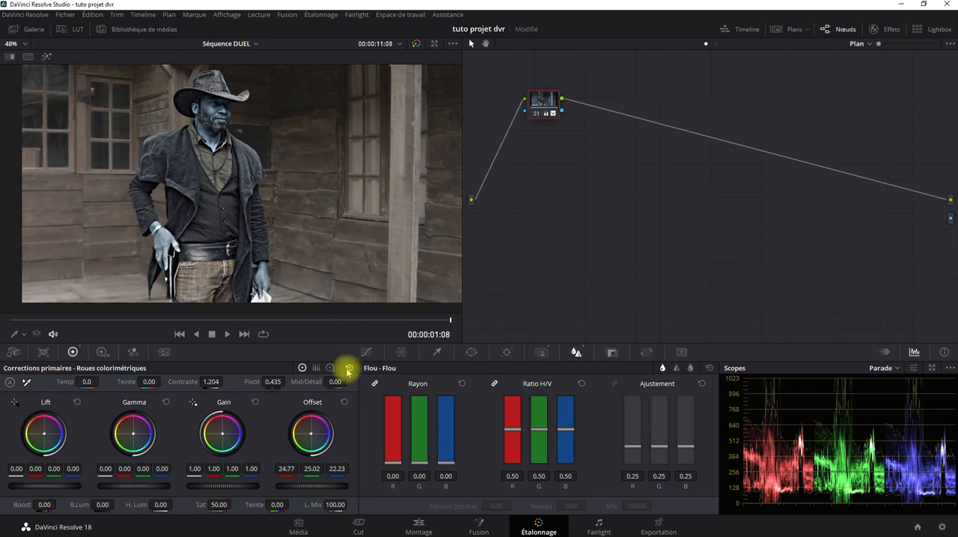
Reset all primary color wheel corrections and examine the sharpened cowboy's face and jacket up close
click(349, 371)
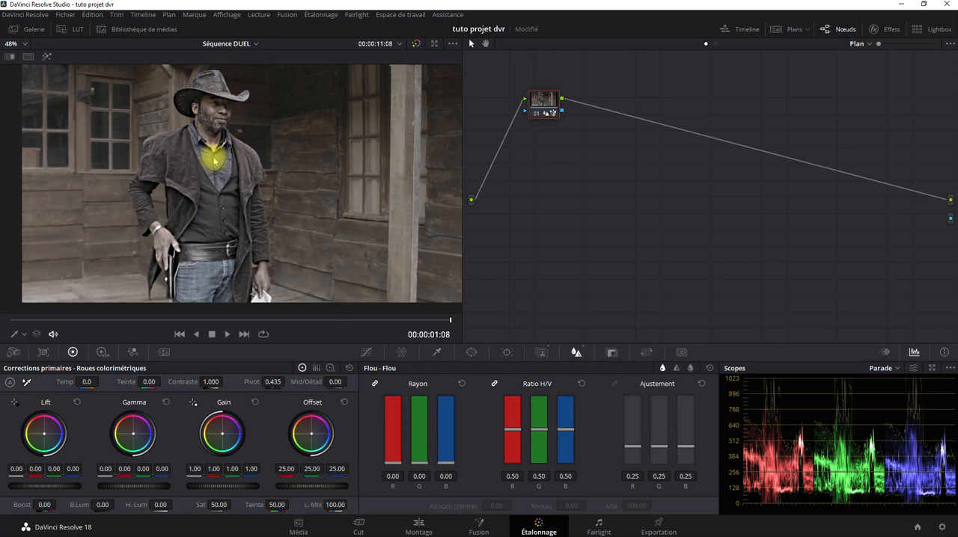
scroll(200, 146, up, 3)
drag(193, 141, 242, 235)
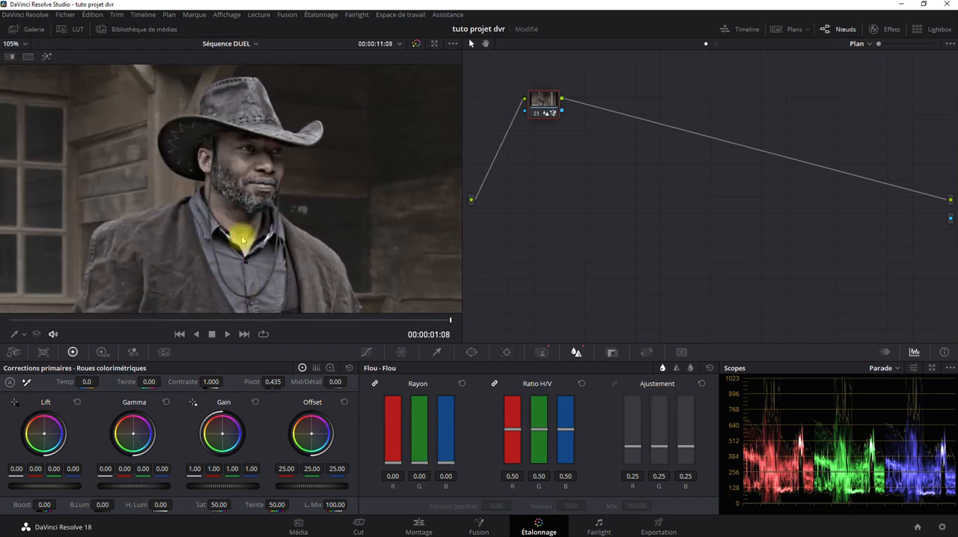
scroll(238, 220, up, 1)
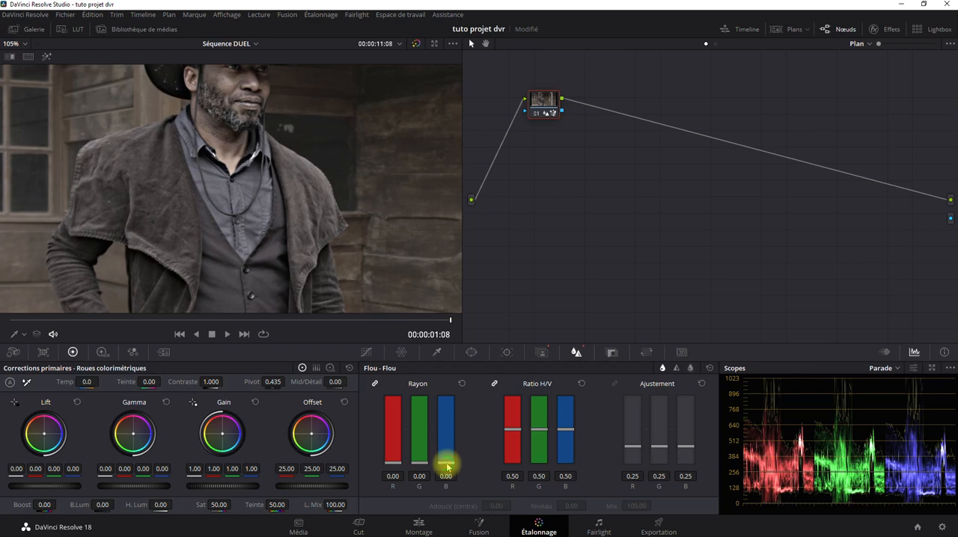
Set the cowboy's linked RGB blur radius to 0.48 and his midtone detail to 100
drag(446, 462, 444, 438)
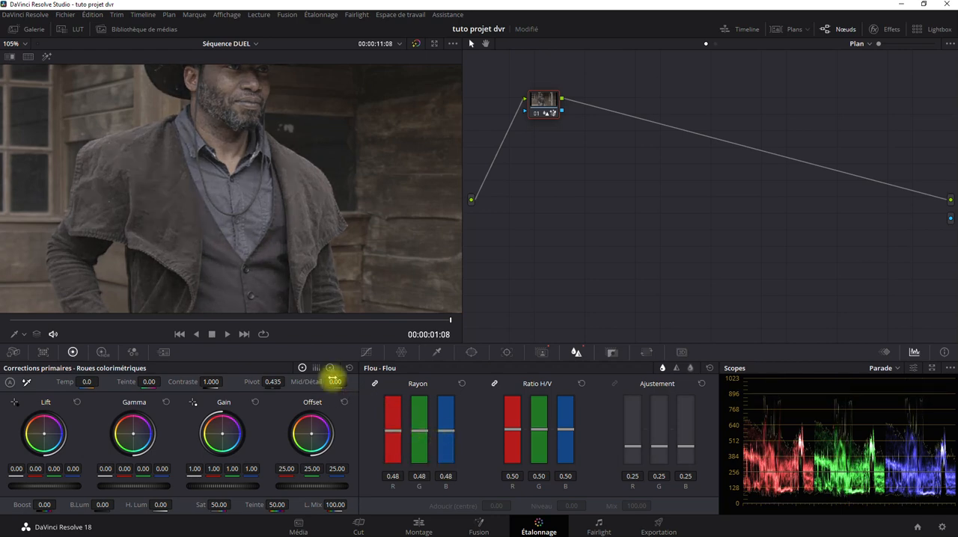
drag(336, 380, 366, 388)
drag(475, 389, 858, 355)
Fine-tune the cowboy's blur radius while viewing more of the frame, and reset it to the default 0.50
scroll(330, 184, down, 5)
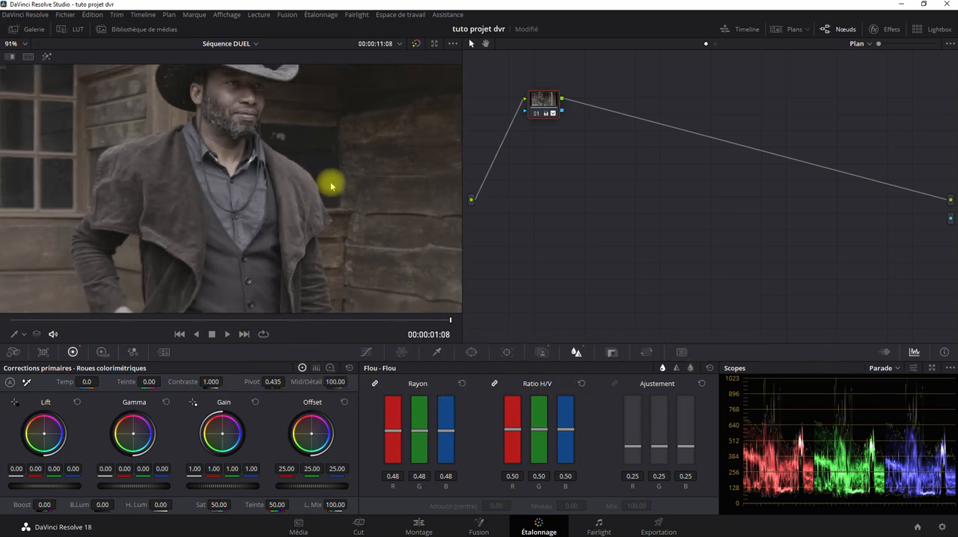
scroll(330, 184, down, 2)
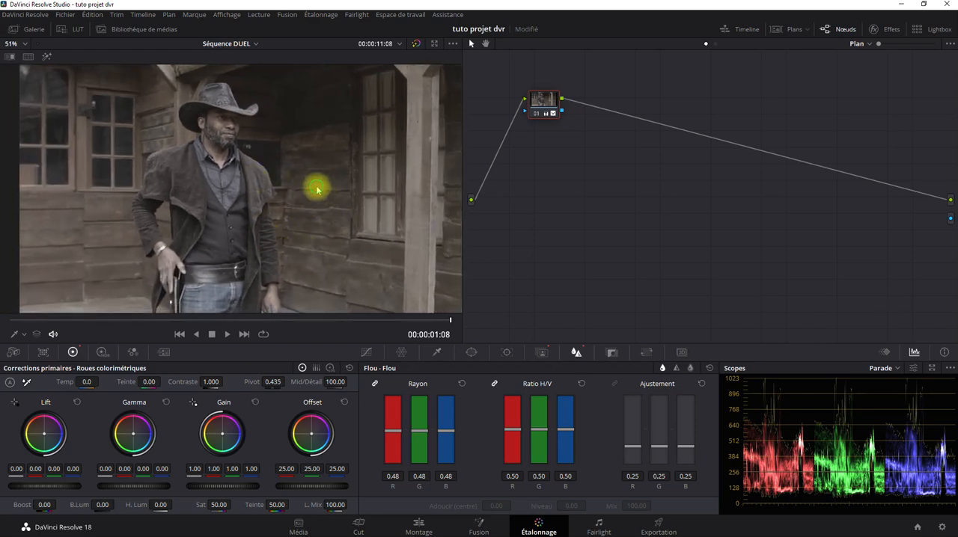
drag(316, 187, 318, 177)
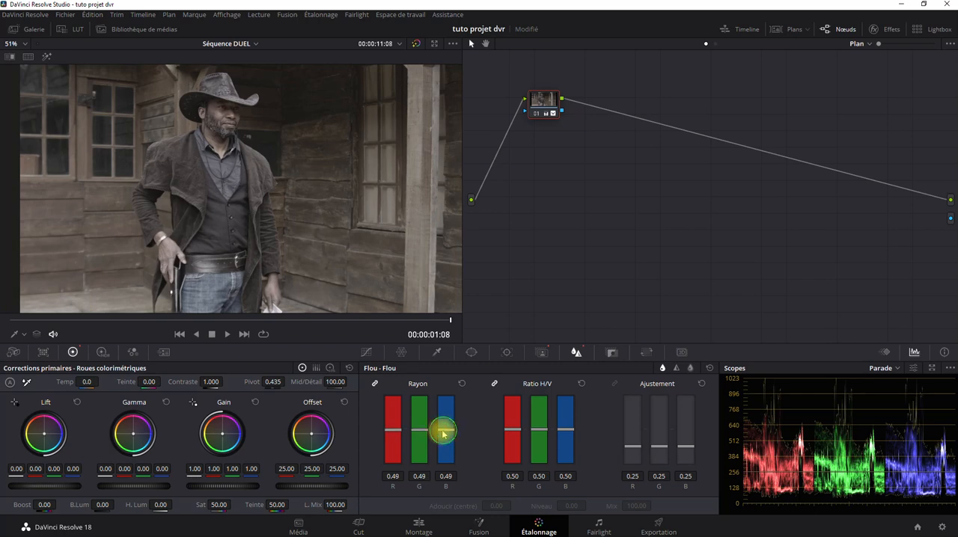
mouse_move(443, 433)
mouse_down()
mouse_move(445, 419)
mouse_move(446, 442)
mouse_move(450, 418)
mouse_up()
click(463, 384)
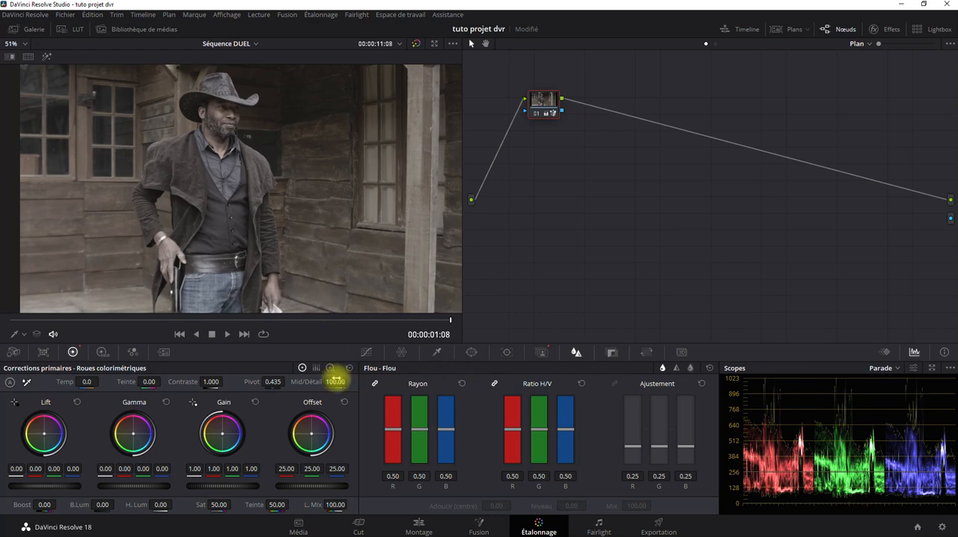
Lower the midtone detail on the masked cowboy, judging the effect close up on his face
scroll(221, 178, up, 3)
drag(226, 124, 254, 243)
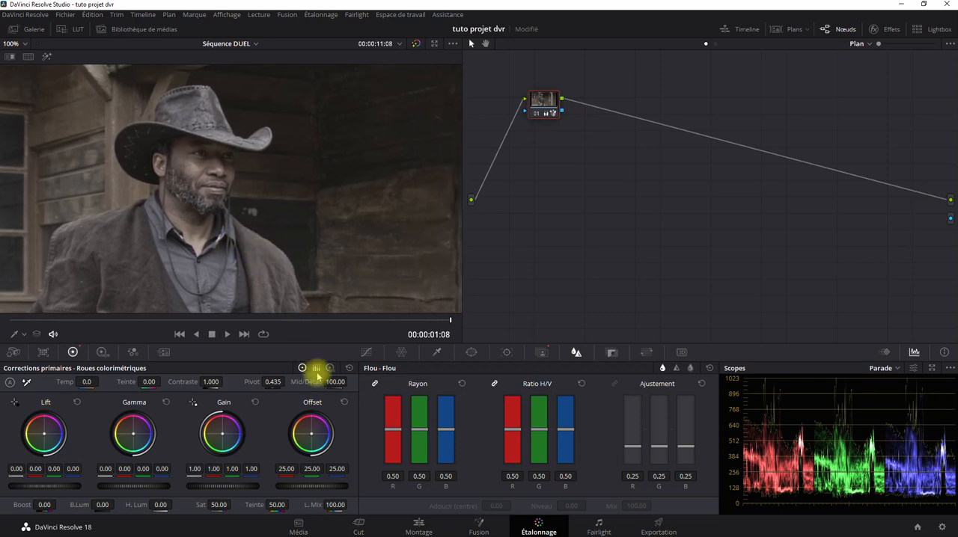
drag(335, 382, 15, 384)
drag(786, 265, 334, 383)
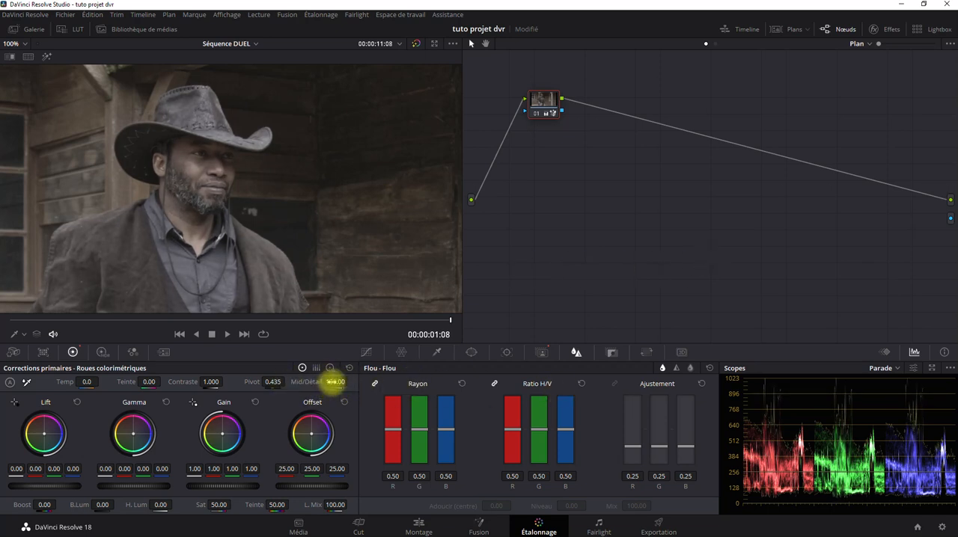
Set the masked cowboy's midtone detail to 100 and return to the edit timeline
drag(336, 383, 394, 378)
scroll(318, 236, down, 5)
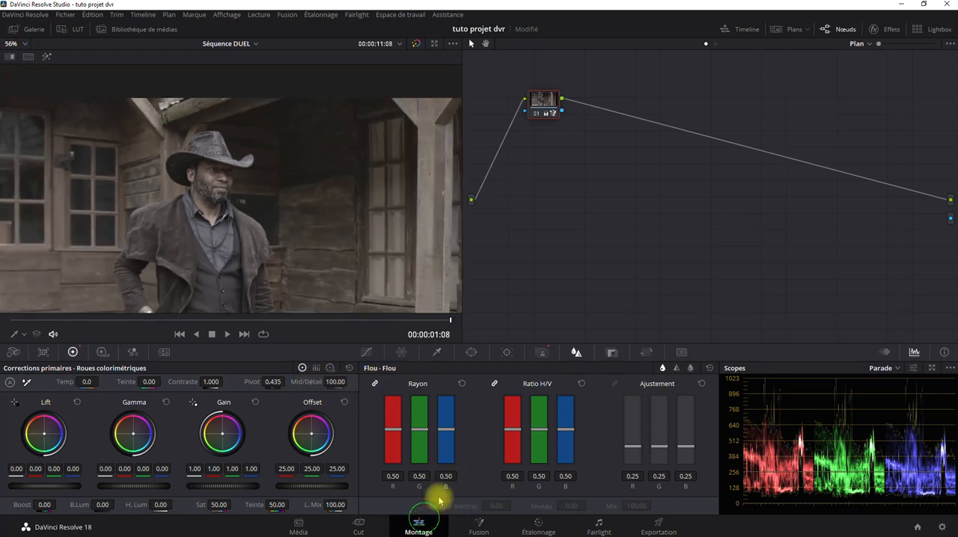
click(420, 526)
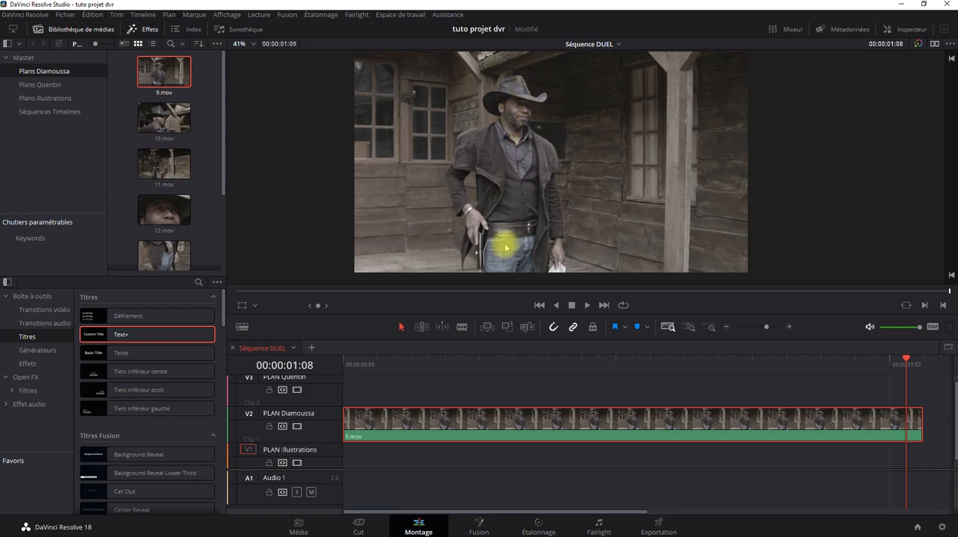
click(541, 525)
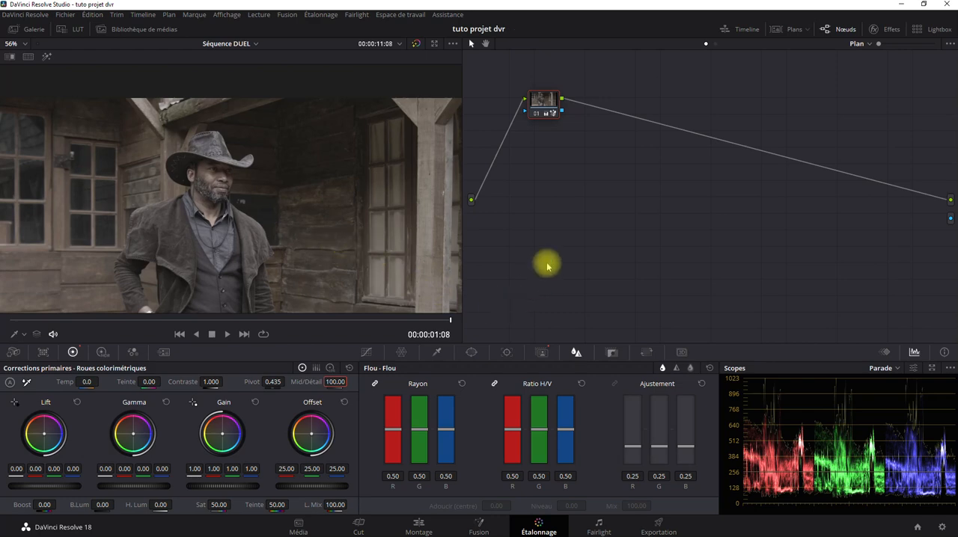
right_click(542, 103)
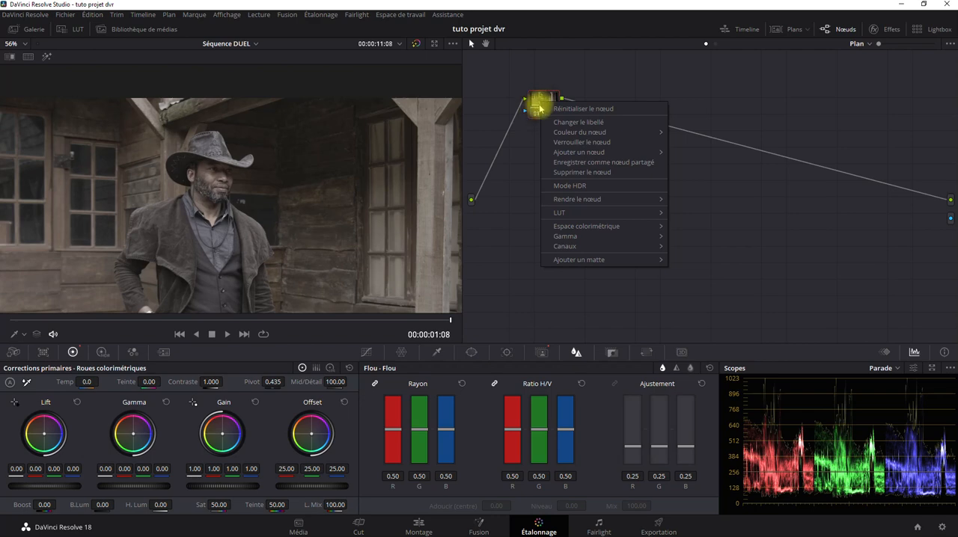
click(494, 273)
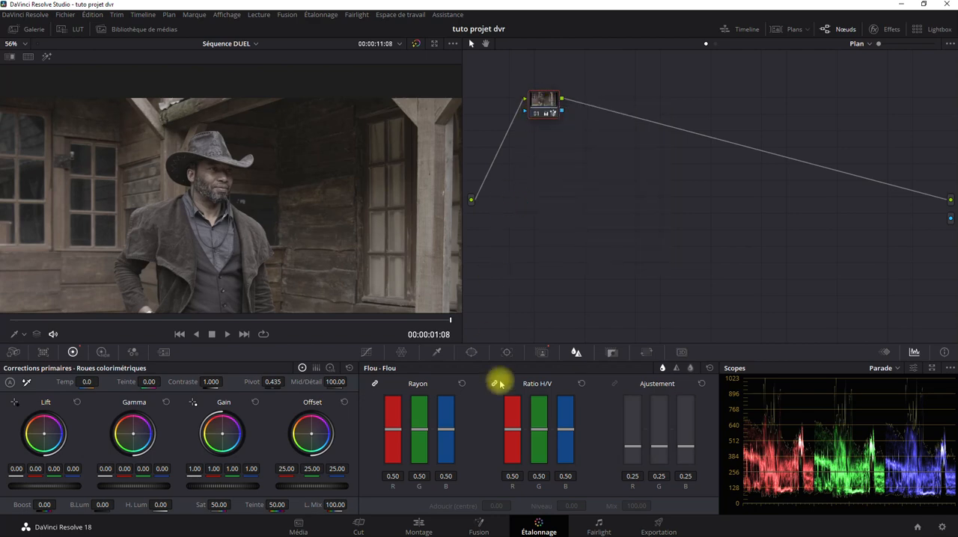
Duplicate the 9.mov clip from the PLAN Diamoussa track onto the PLAN Illustrations track directly beneath it
click(405, 527)
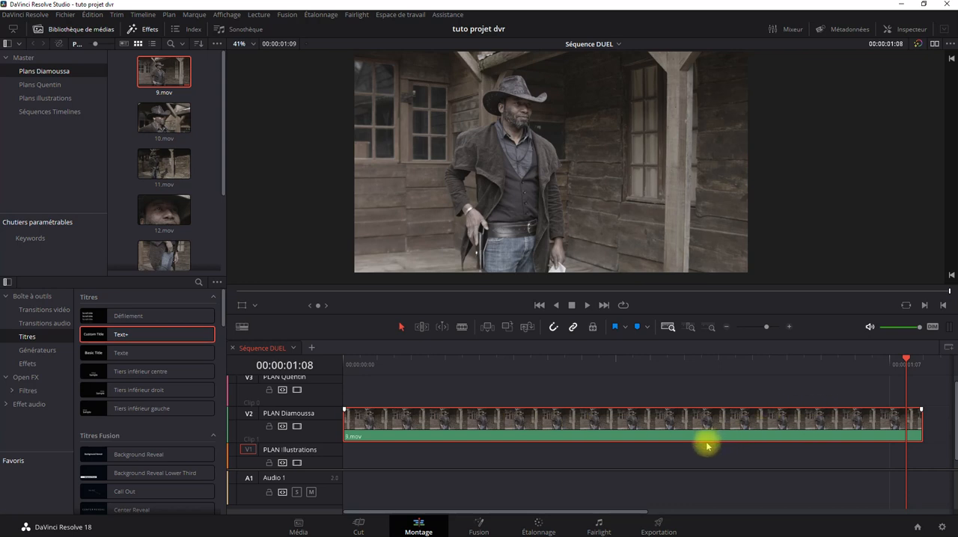
drag(642, 437, 652, 454)
Show the sequence's clip thumbnails for grading and select the duplicated clip on V1
click(538, 526)
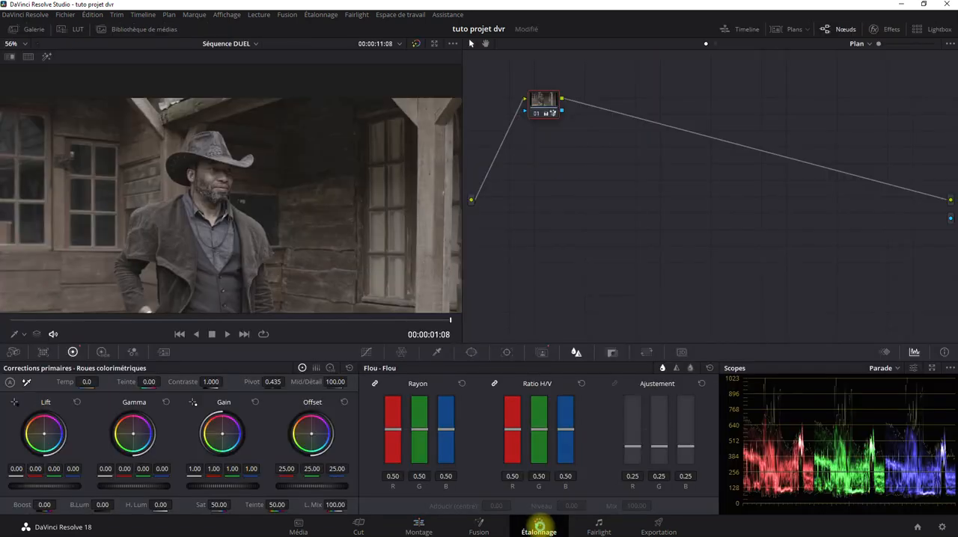
click(794, 29)
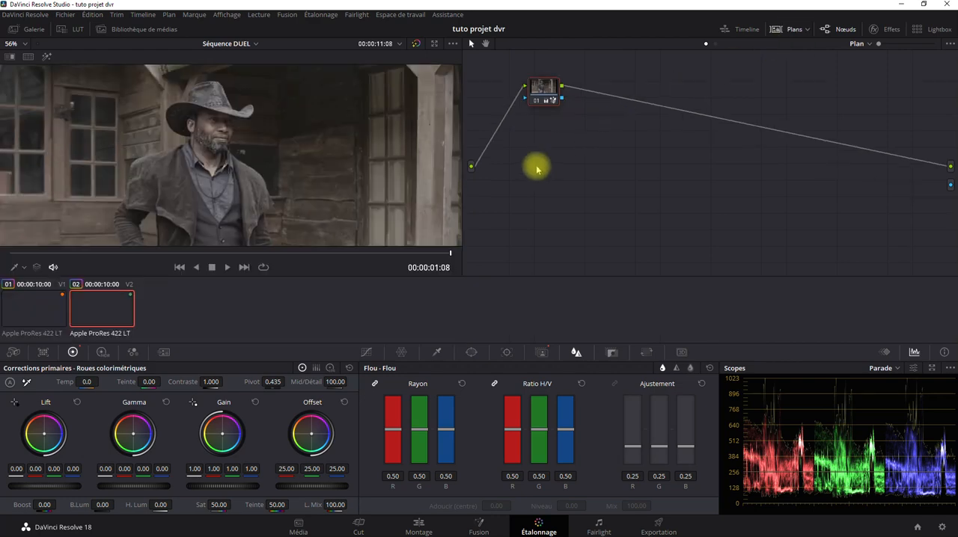
click(41, 301)
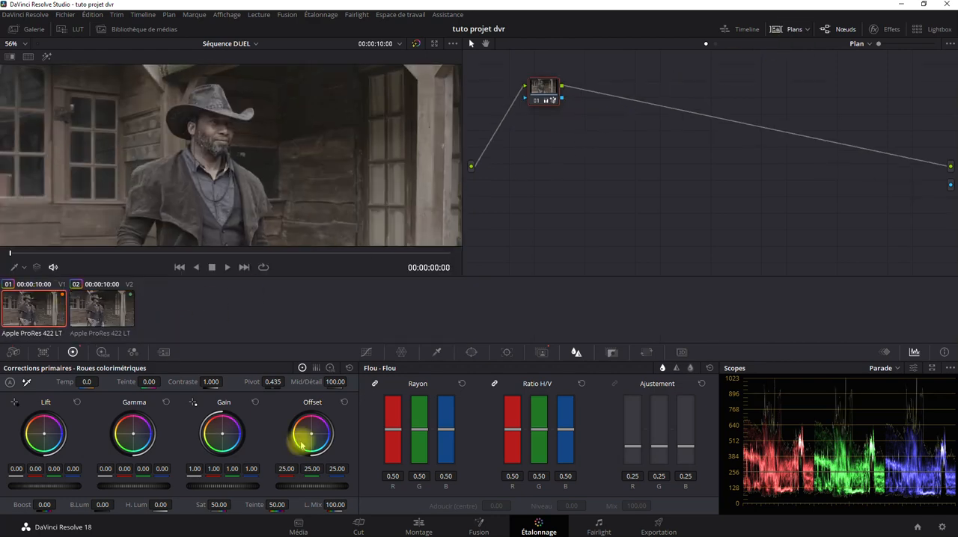
click(418, 526)
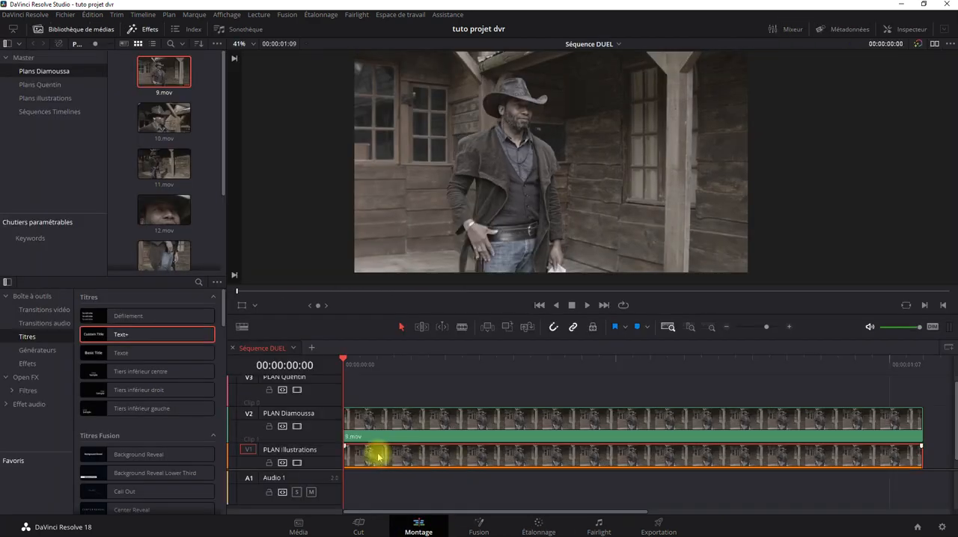
click(540, 524)
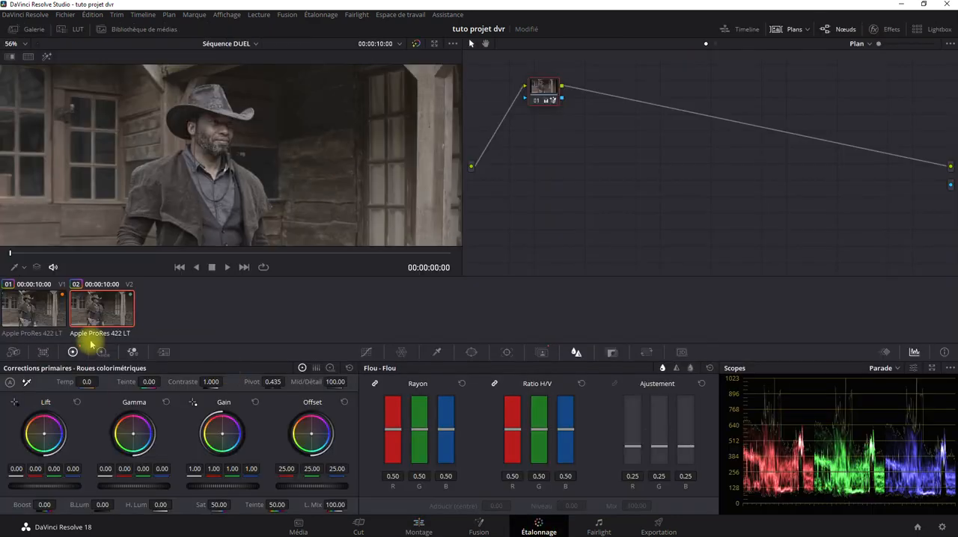
click(41, 304)
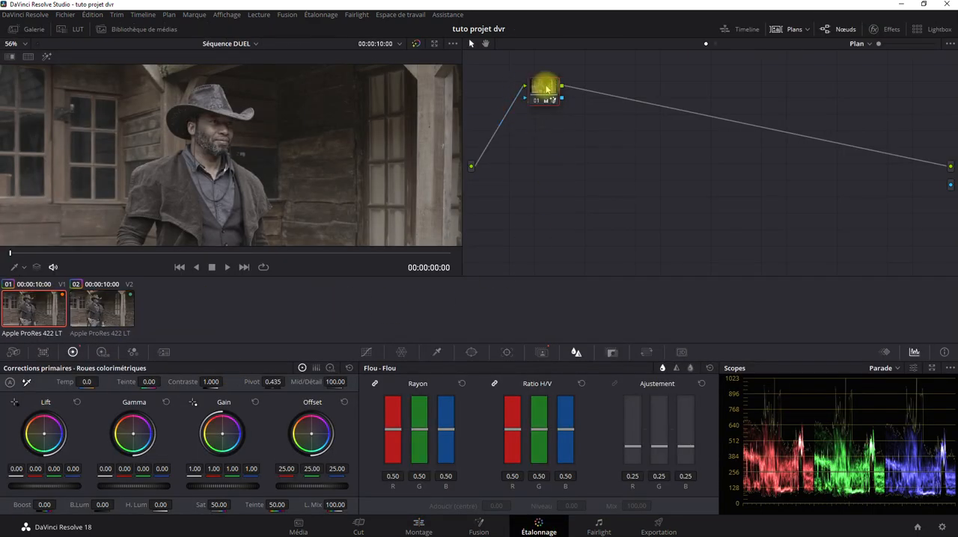
Invert the V1 clip's Magic Mask to cover the background, and set its linked blur radius to 0.21
click(543, 352)
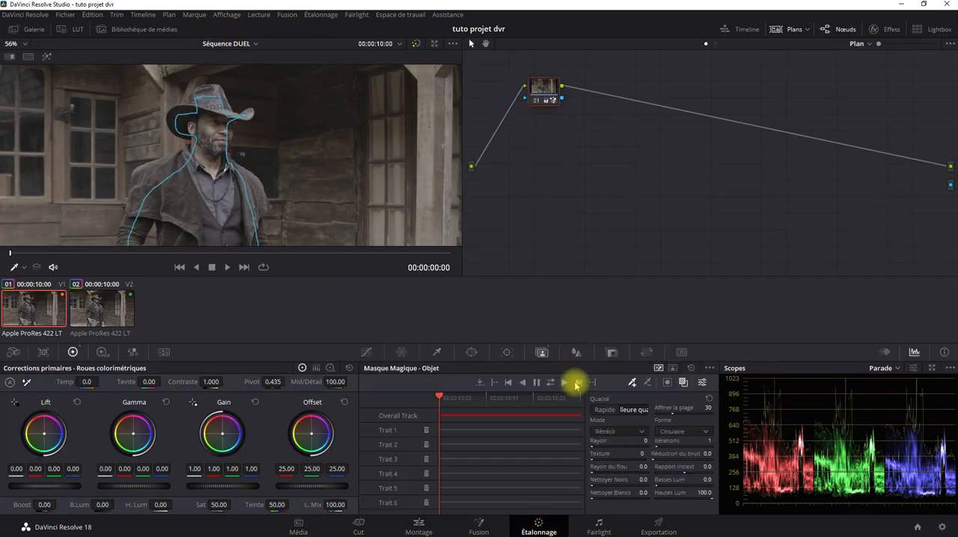
click(667, 384)
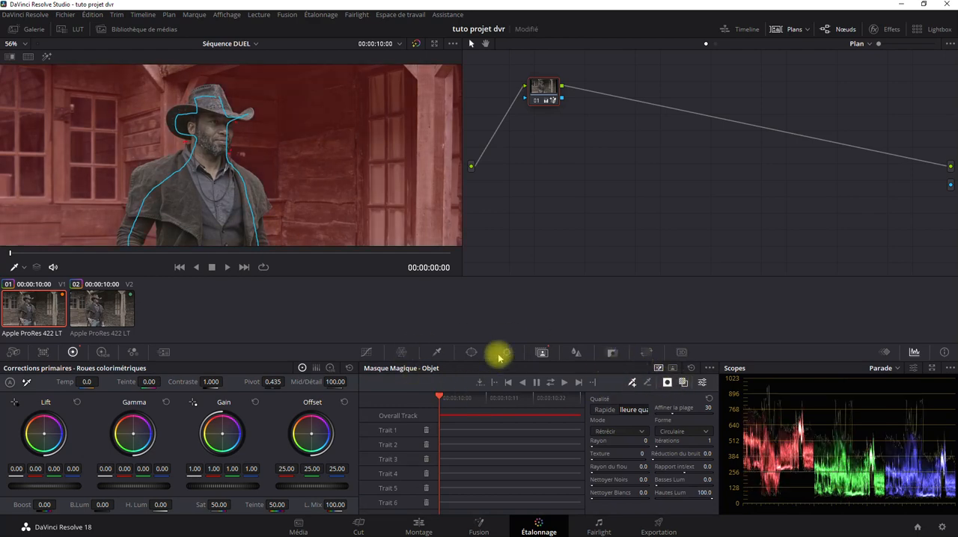
click(572, 354)
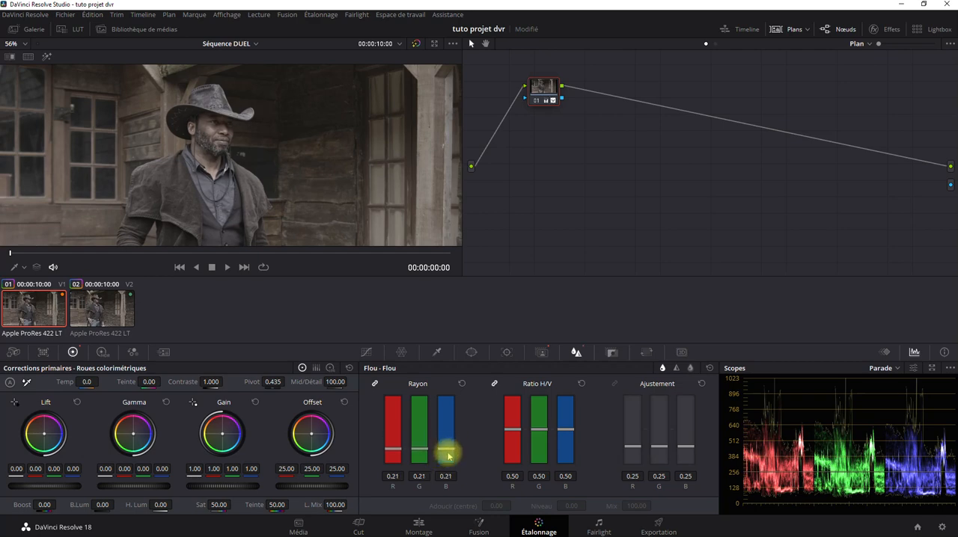
Examine the stacked V1 and V2 clips in the edit timeline, close up on the cowboy's face and hat
click(417, 525)
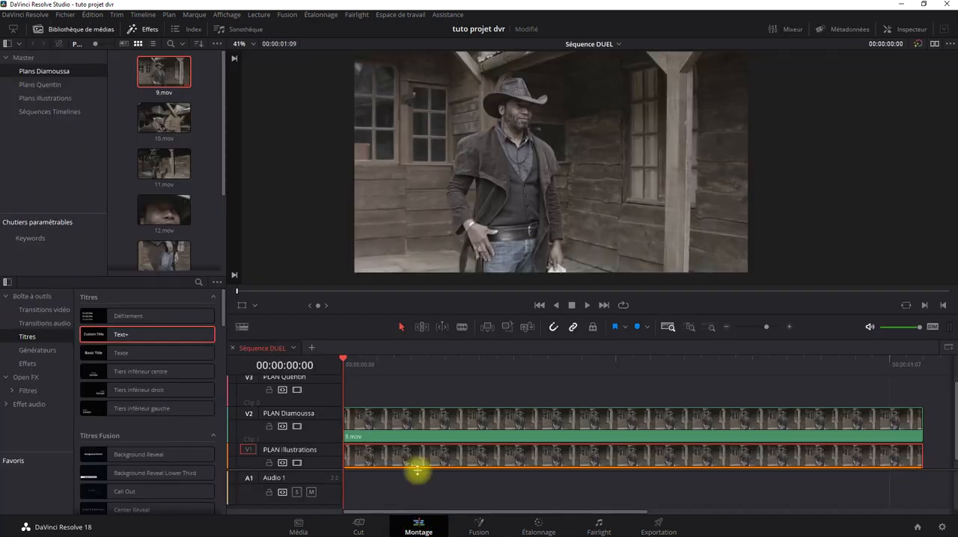
click(403, 428)
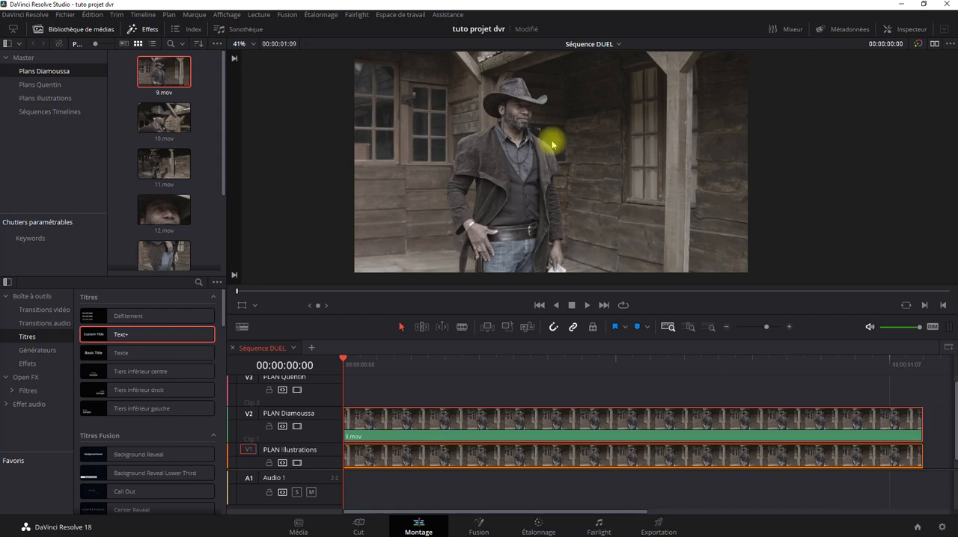
scroll(487, 197, up, 3)
scroll(441, 112, up, 2)
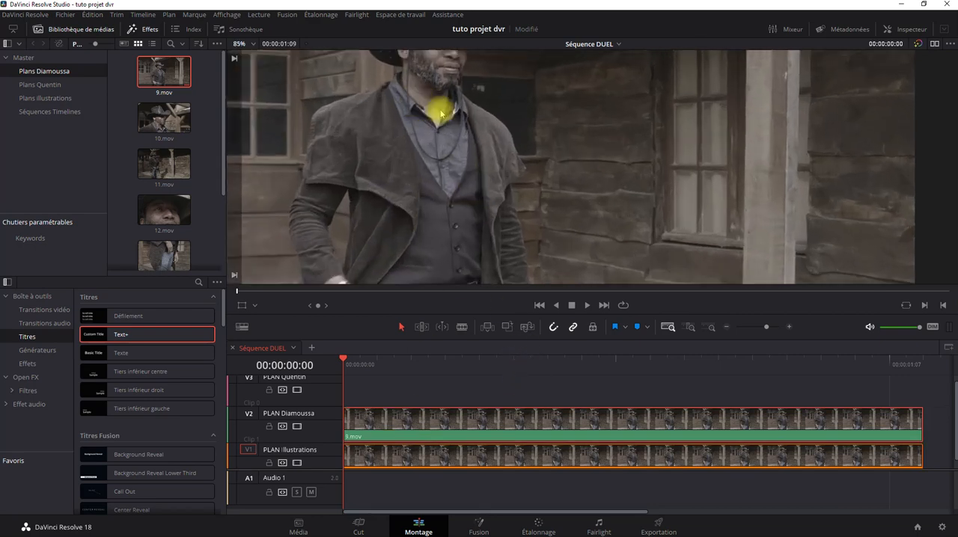
drag(442, 113, 512, 195)
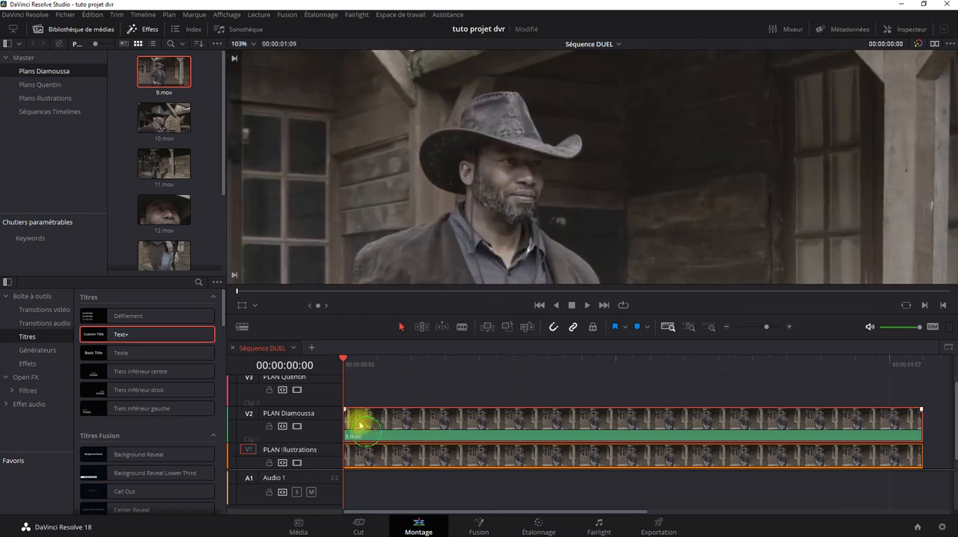
Inspect the Magic Mask's coverage of the cowboy on the V2 clip
click(539, 528)
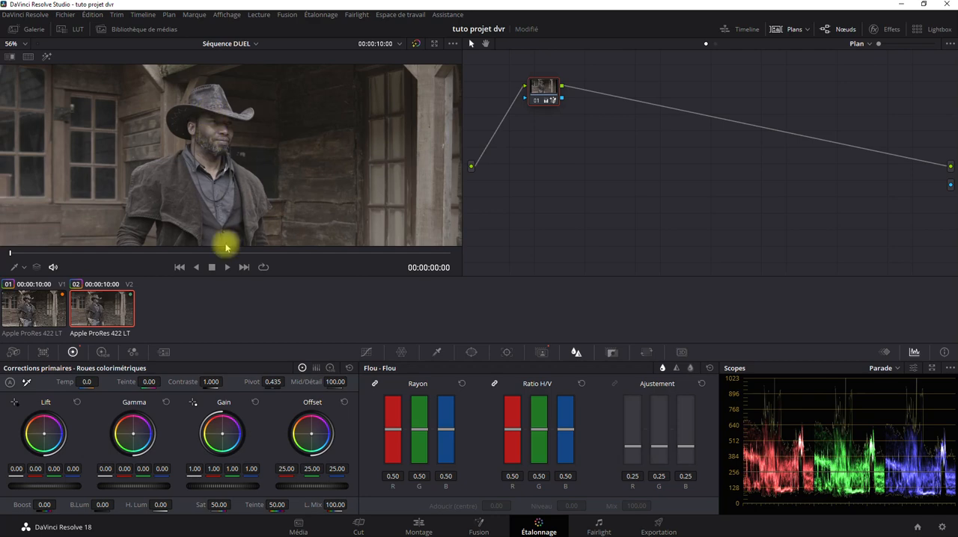
click(545, 353)
drag(240, 158, 216, 127)
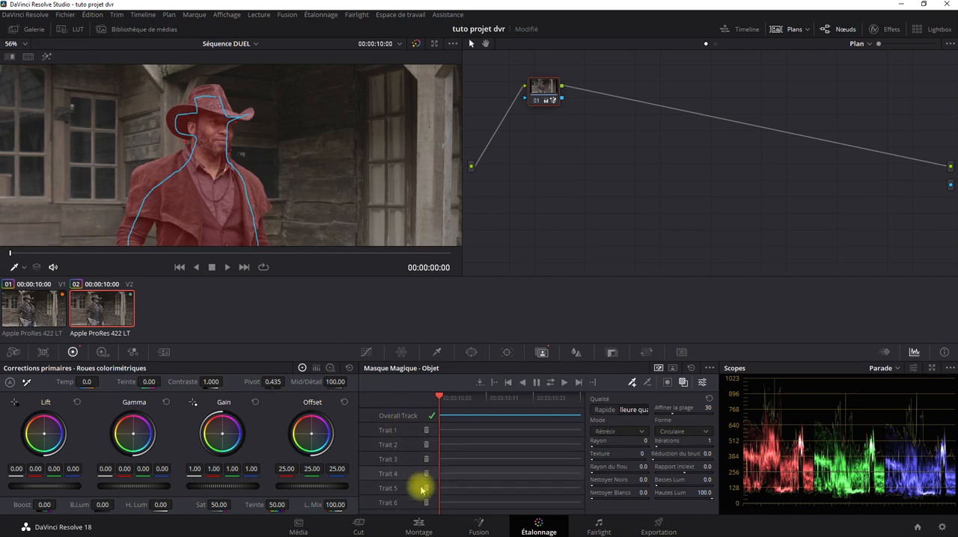
Set the V1 background's midtone detail to -100 and its linked blur radius to 0.12, and check the composite in the edit timeline
click(27, 307)
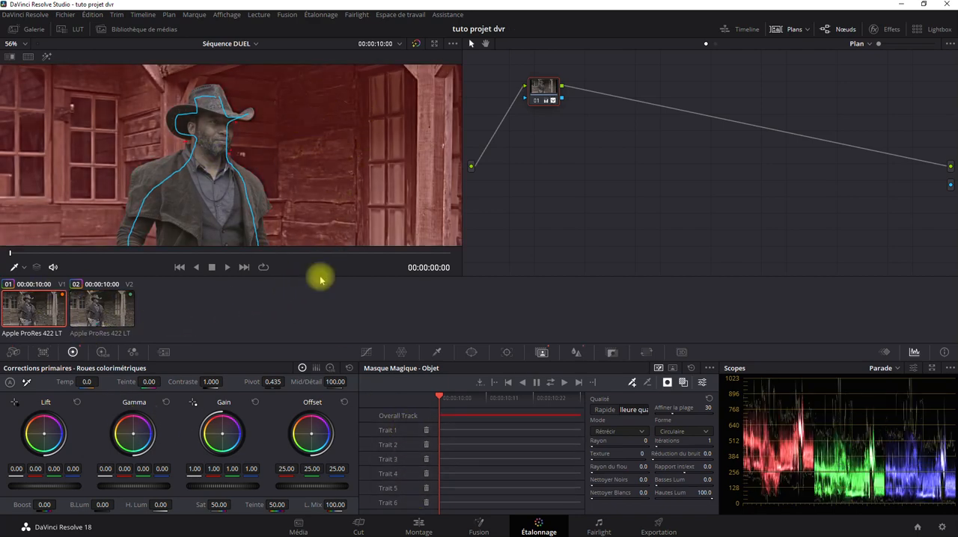
drag(337, 380, 108, 377)
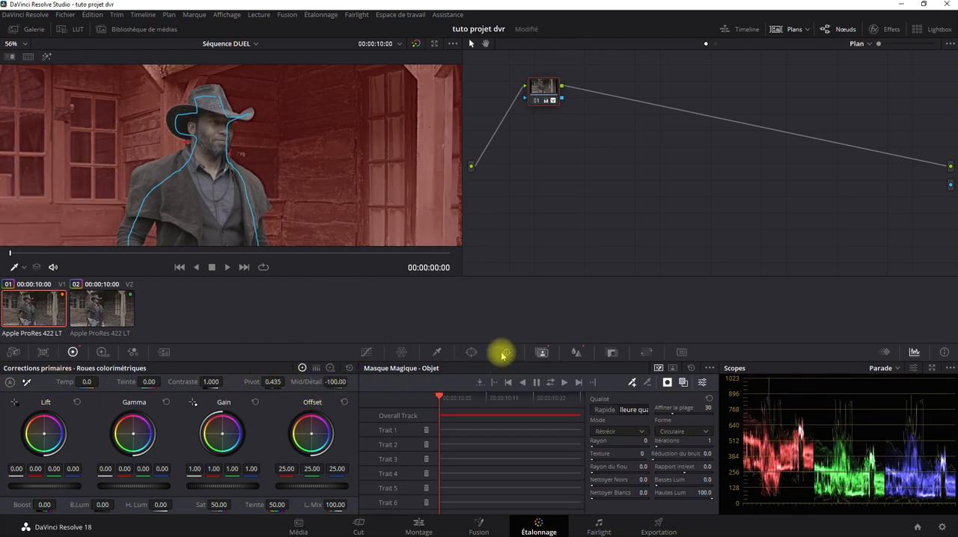
click(576, 353)
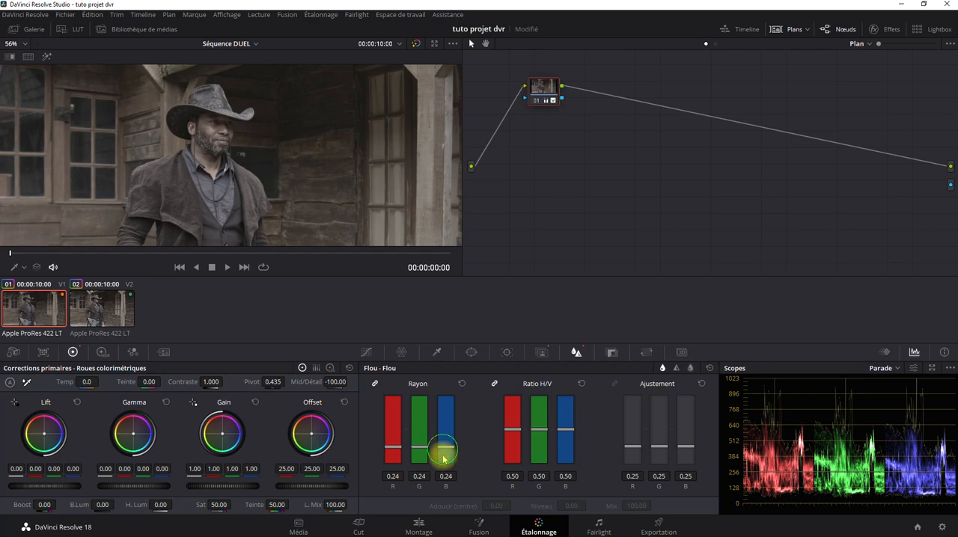
click(424, 524)
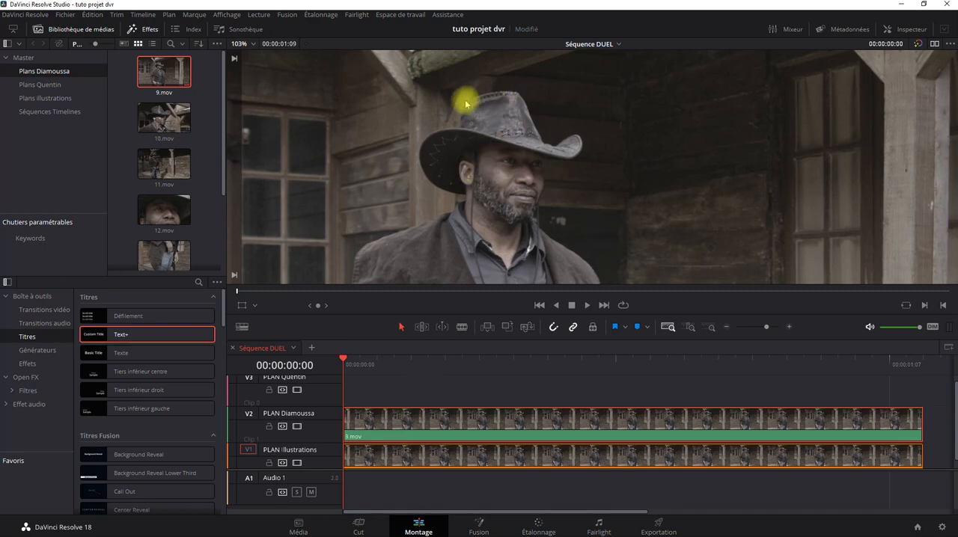
Connect the V2 clip's node alpha output to the graph's alpha output to make the background transparent
click(536, 523)
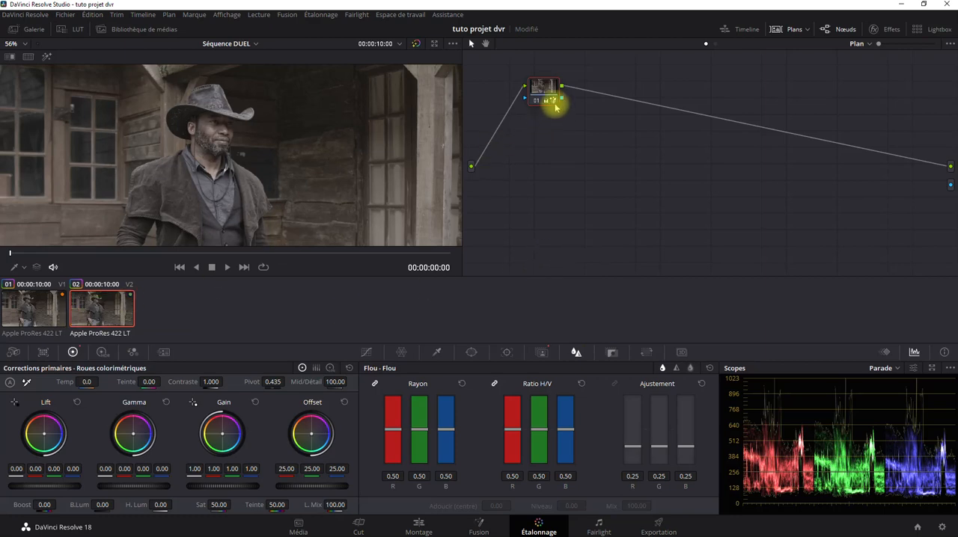
drag(562, 101, 950, 186)
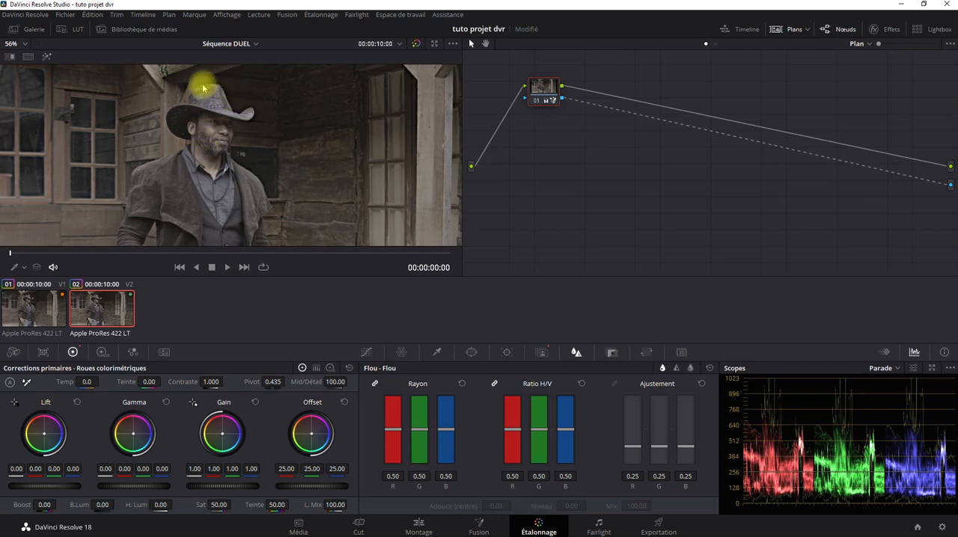
Slide the V1 and V2 clips out of alignment in turn to view the cowboy cutout and the background layer separately
click(419, 526)
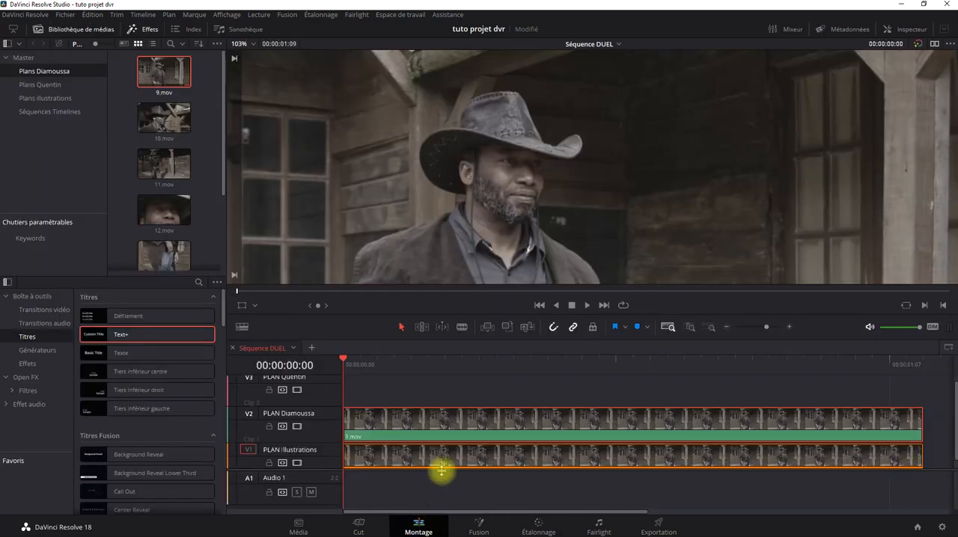
drag(441, 470, 498, 451)
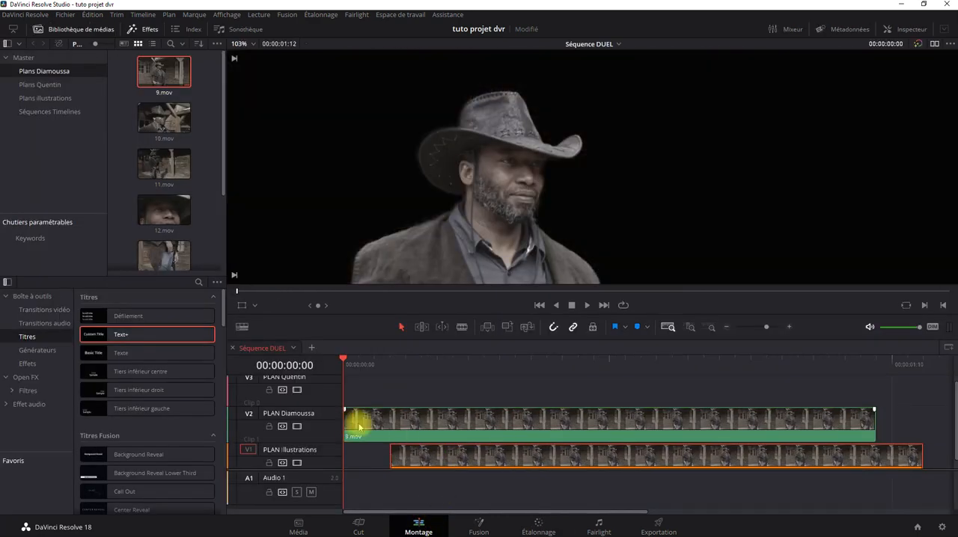
drag(359, 427, 359, 455)
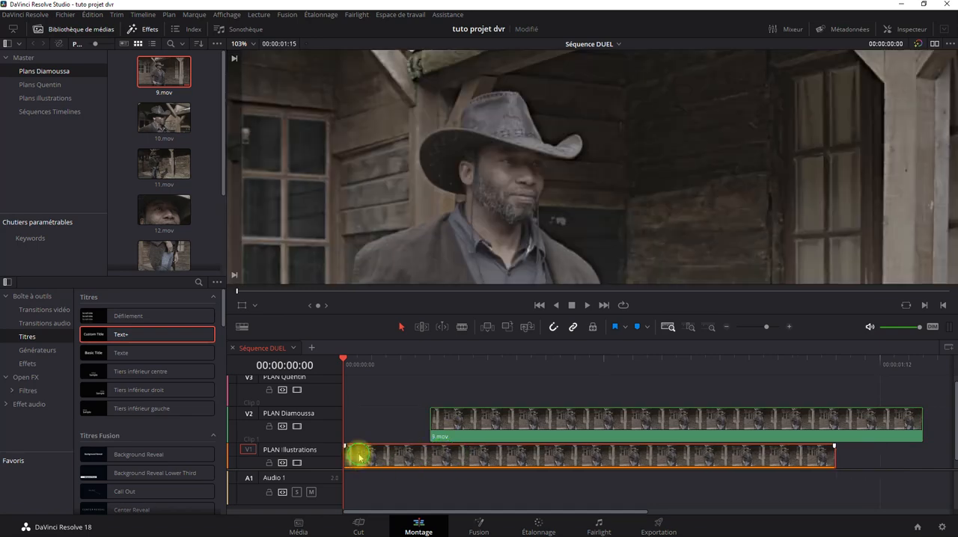
Set the V1 background clip's linked RGB blur radius to 0.70
click(534, 521)
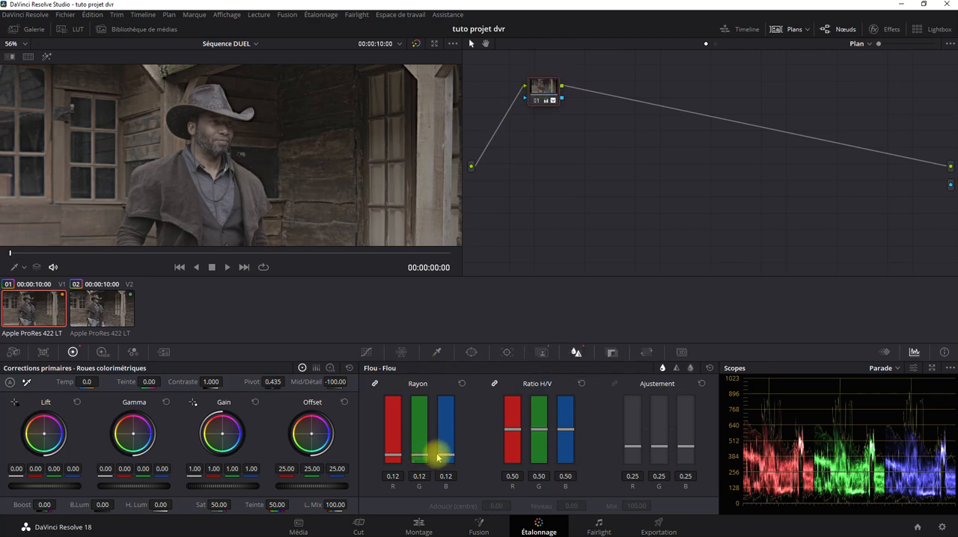
drag(425, 453, 439, 380)
drag(439, 444, 442, 421)
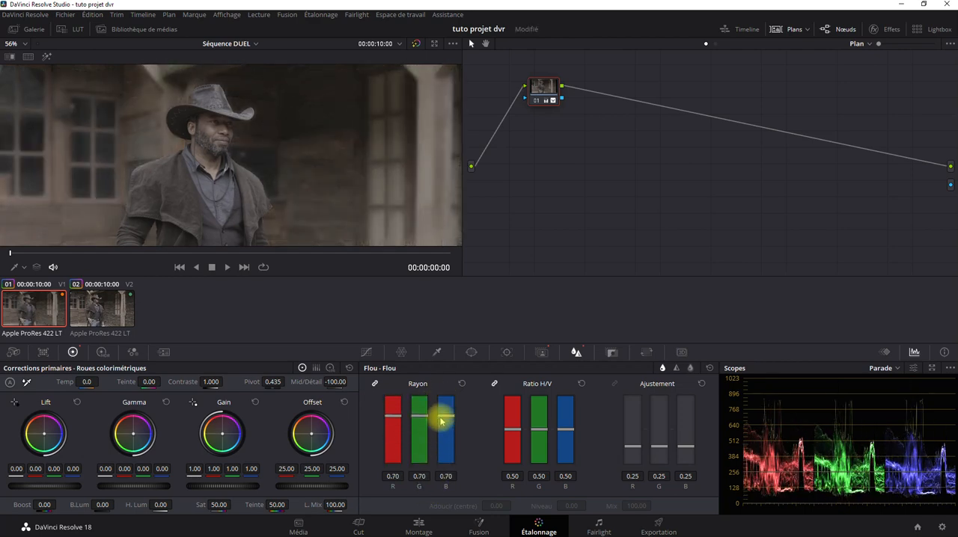
Move the V2 cowboy clip back to the sequence start, aligned above the V1 clip, and fit the timeline
click(418, 528)
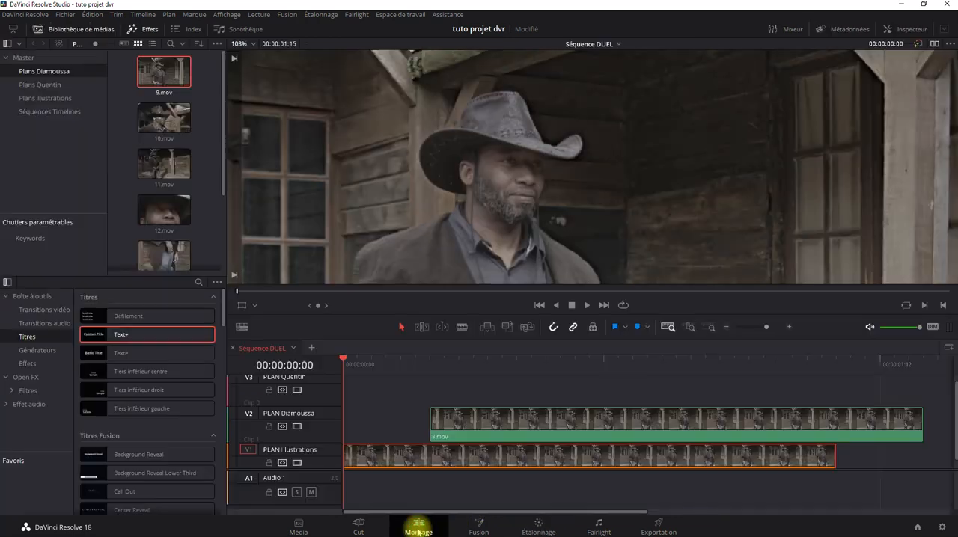
drag(464, 426, 357, 421)
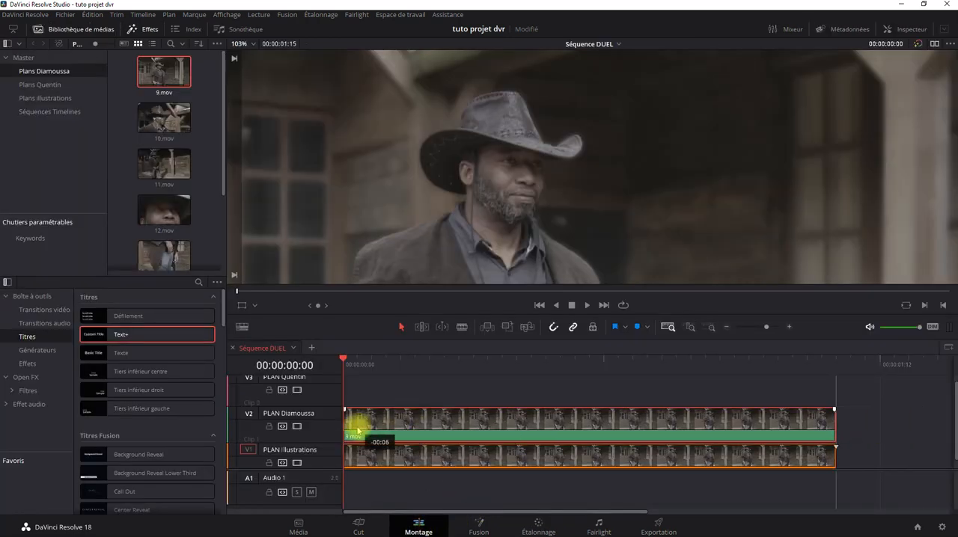
key(shift+z)
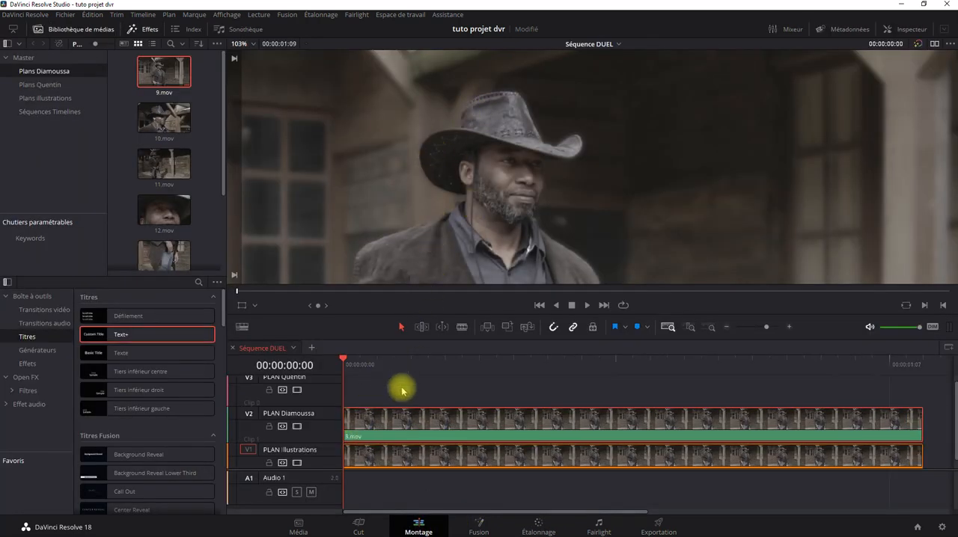
Set the V1 background clip's blur radius to 0.54 and its midtone detail to -77.50, and return to the edit page
drag(394, 424, 369, 417)
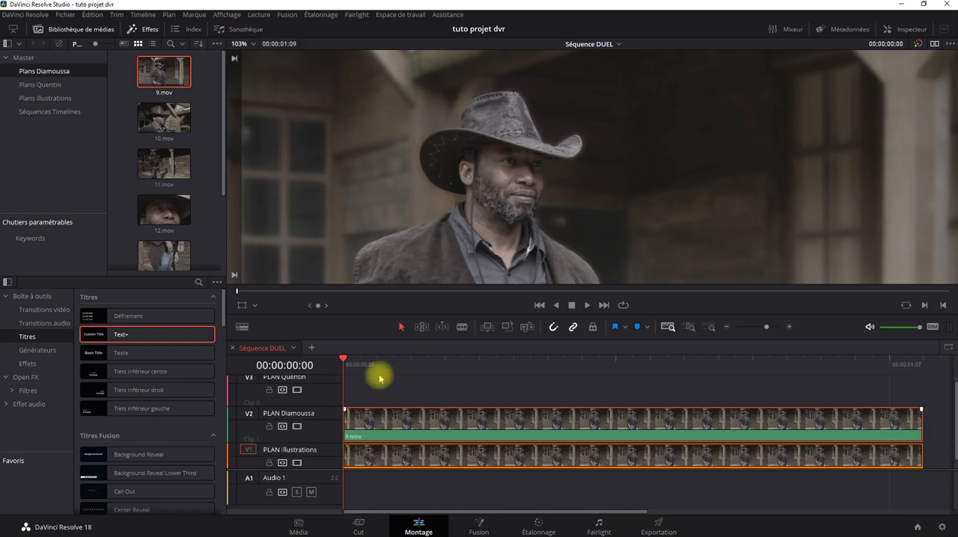
click(406, 456)
click(539, 525)
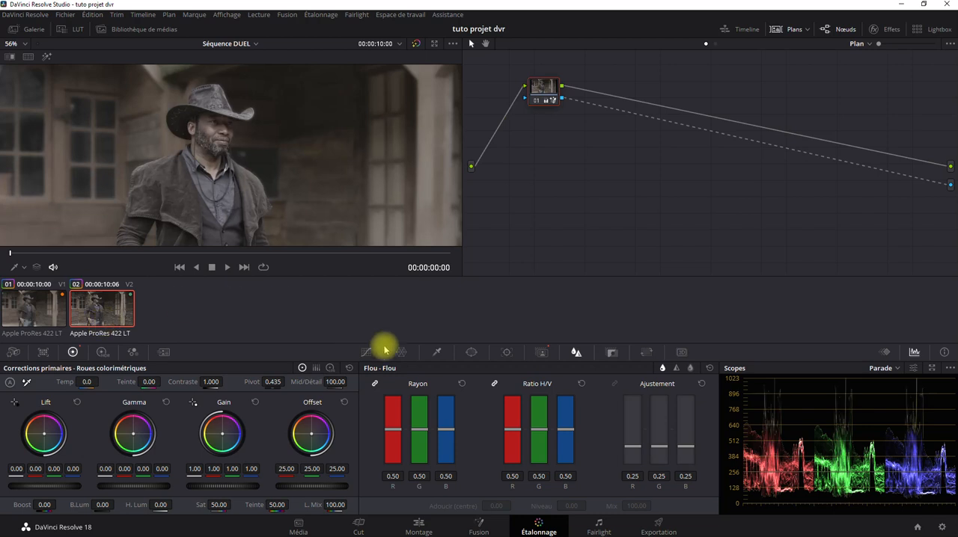
click(30, 302)
drag(395, 439, 443, 419)
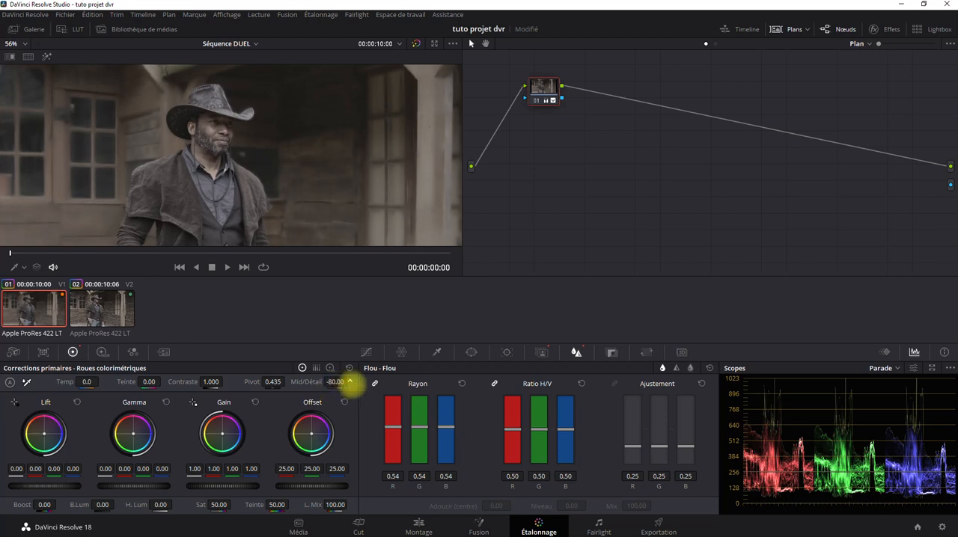
drag(351, 382, 353, 384)
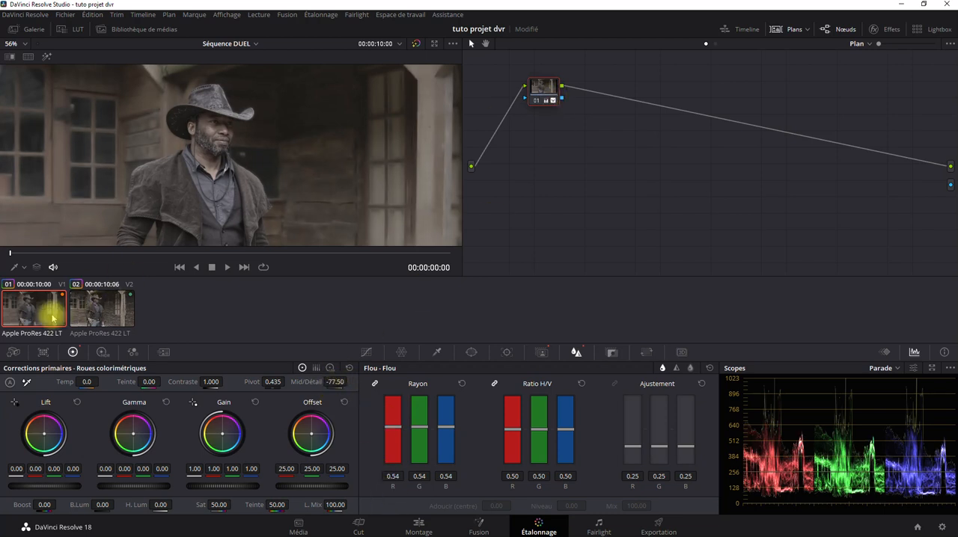
click(419, 524)
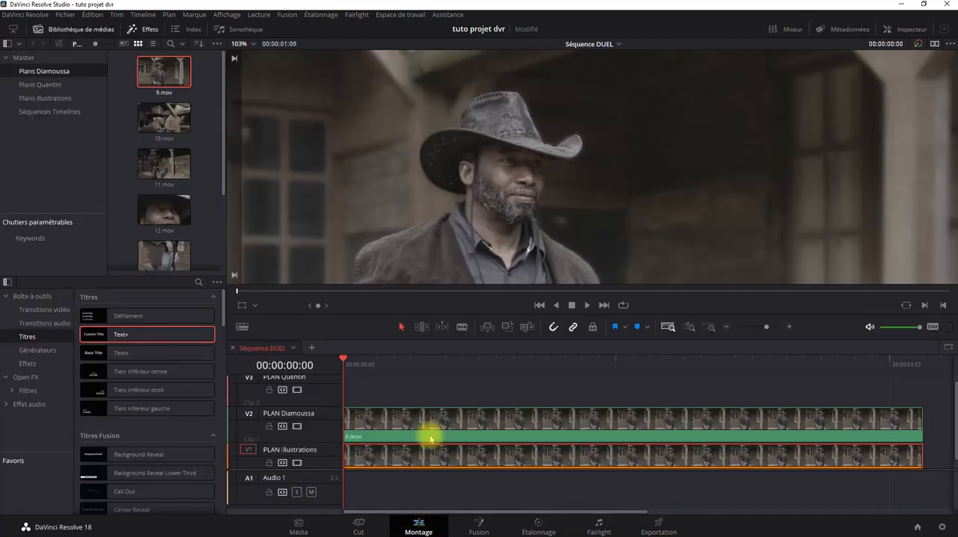
scroll(517, 204, down, 5)
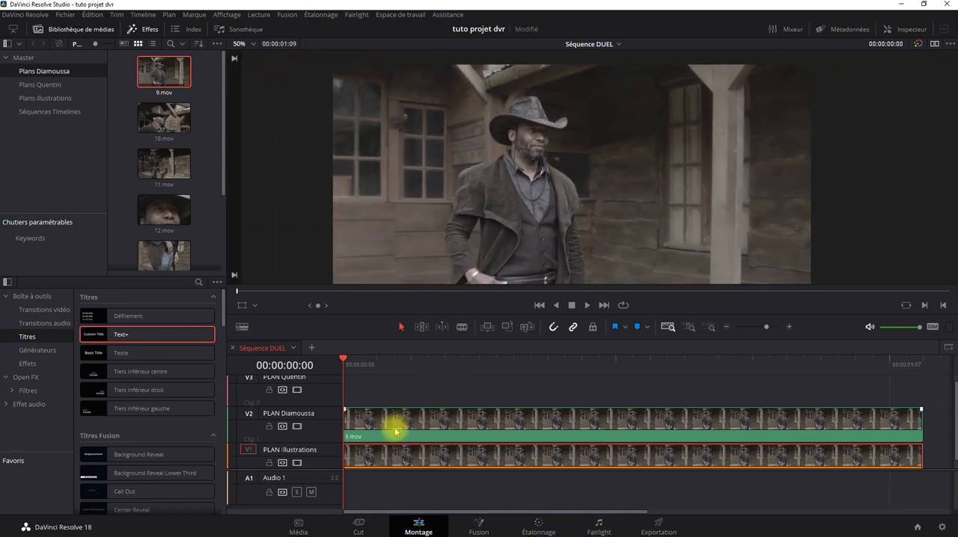
Sharpen the V2 cowboy clip by setting its linked RGB blur radius to 0.34, and return to the edit page
click(540, 523)
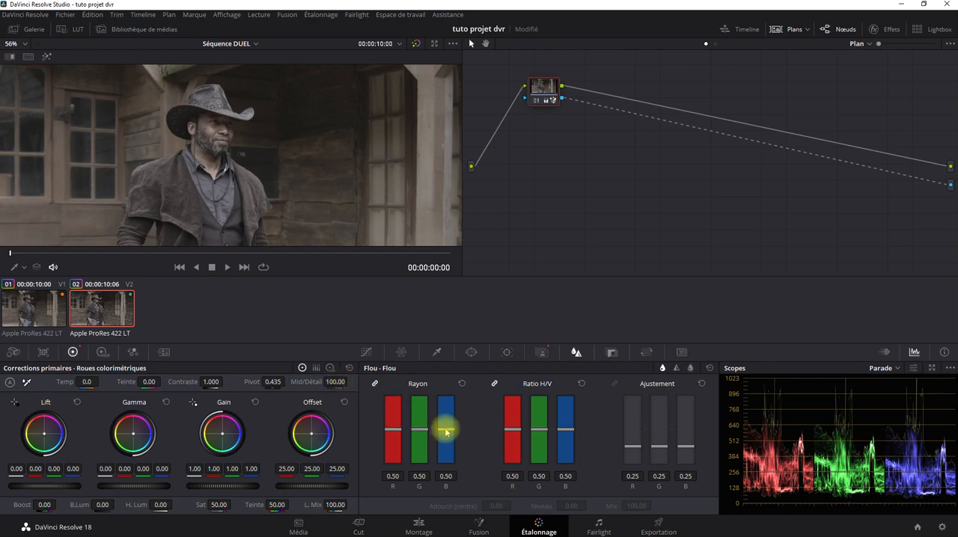
drag(446, 433, 448, 446)
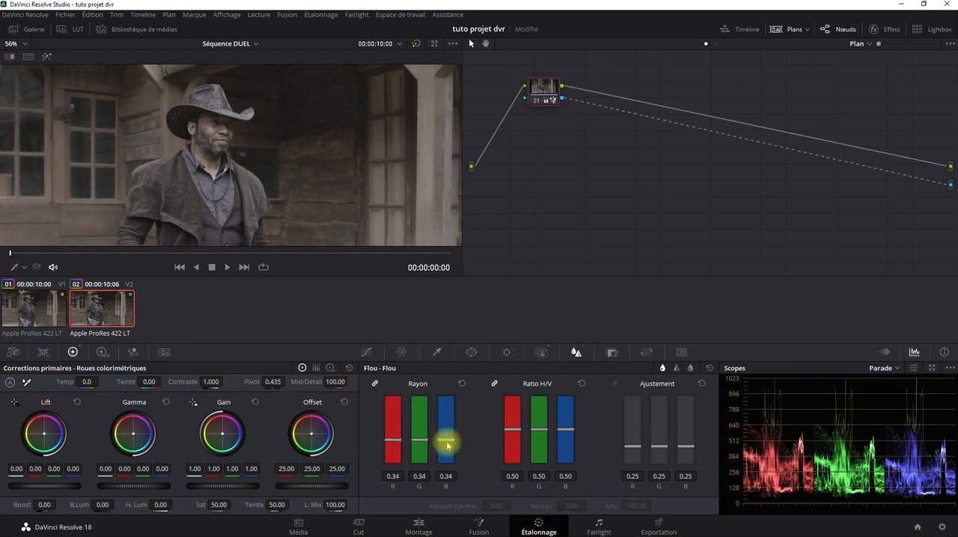
click(419, 528)
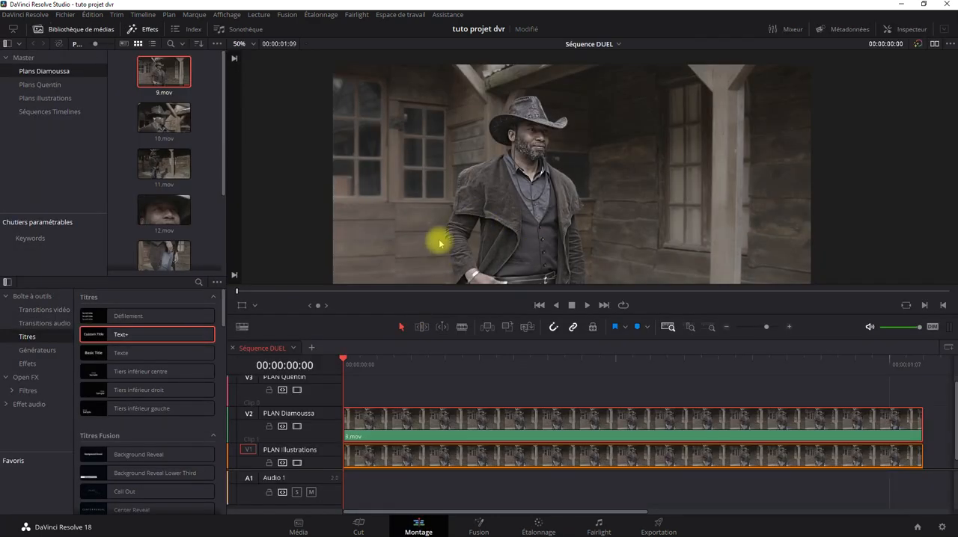
scroll(438, 240, down, 3)
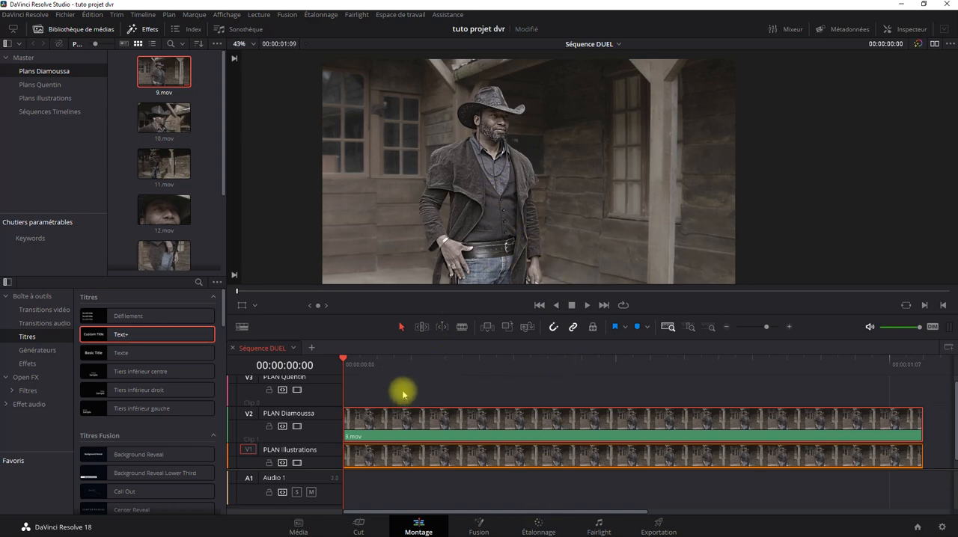
Combine the stacked V1 and V2 clips into a compound clip named Compound Clip 1
scroll(455, 477, down, 1)
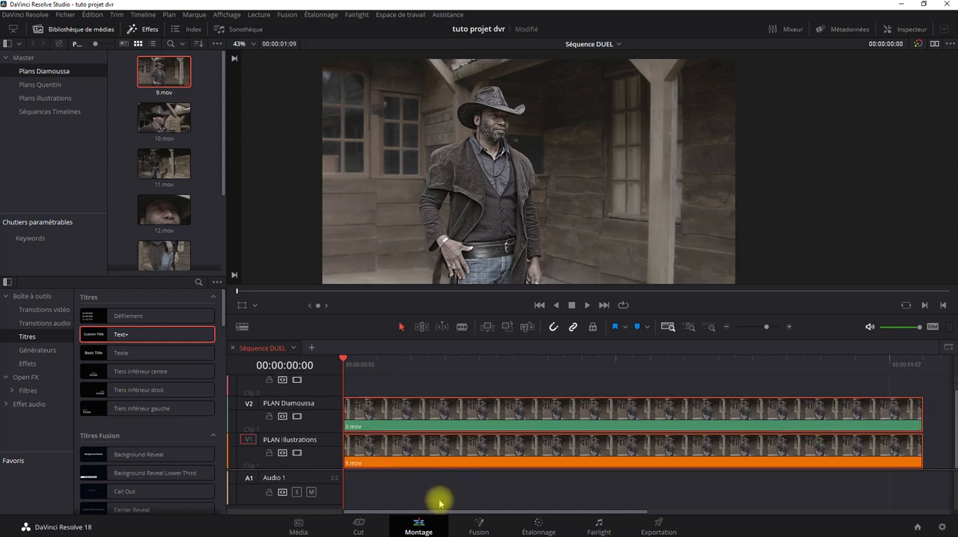
click(461, 384)
drag(436, 385, 488, 448)
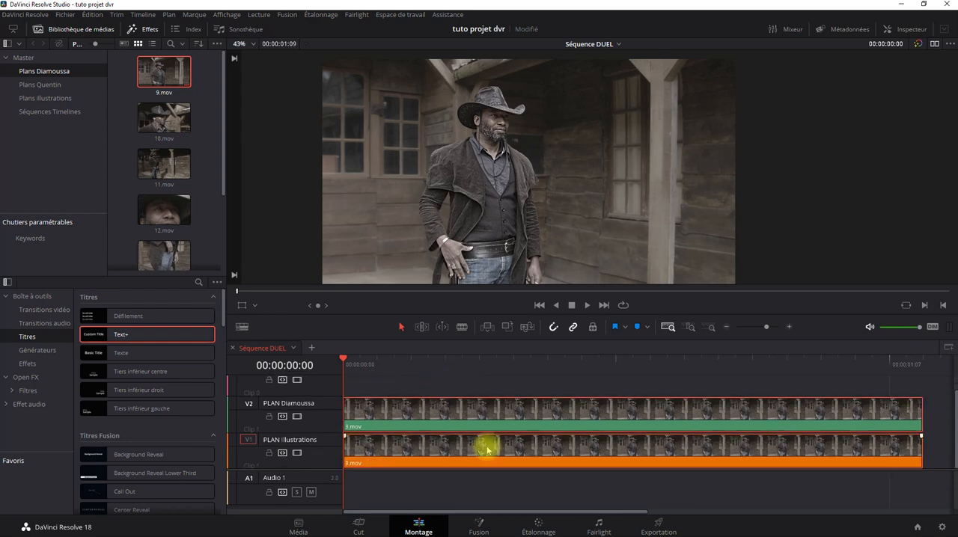
right_click(487, 449)
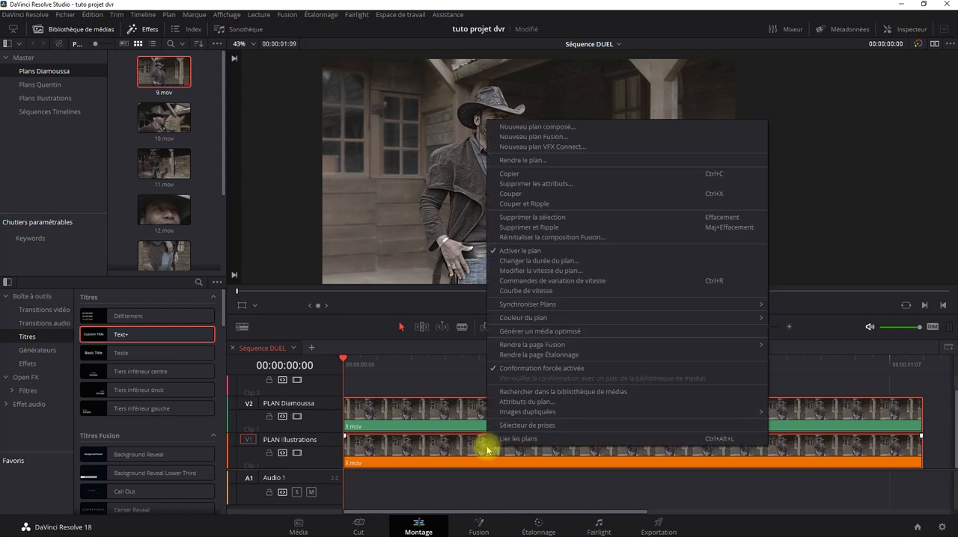
click(566, 127)
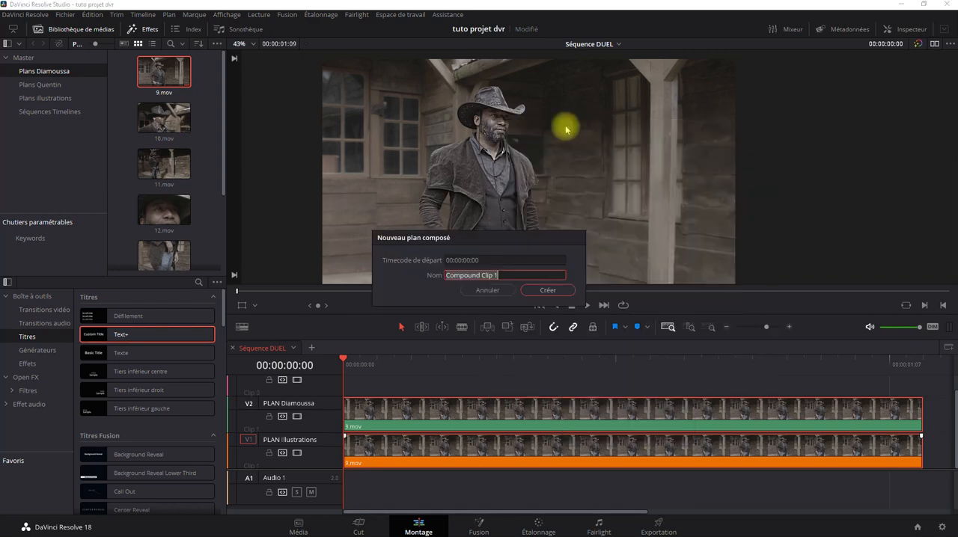
click(548, 290)
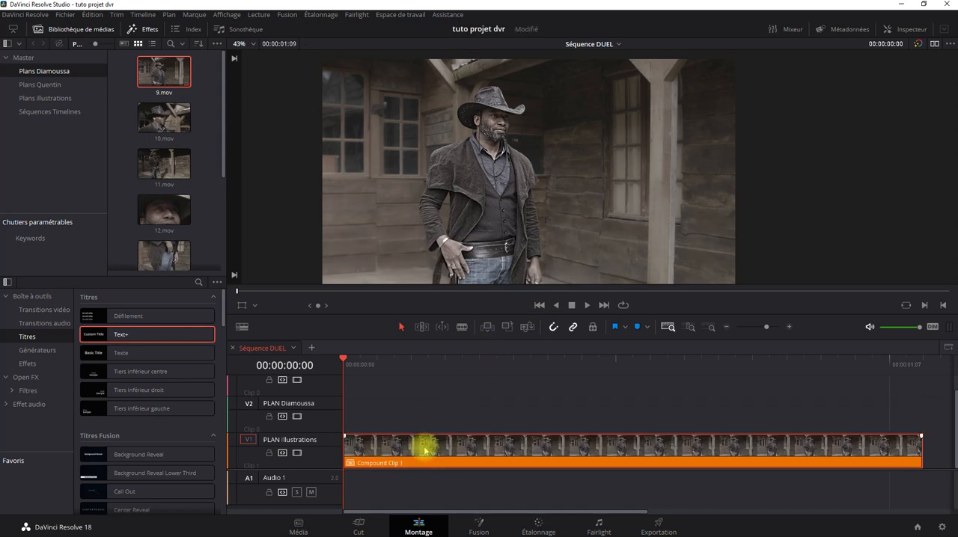
click(242, 328)
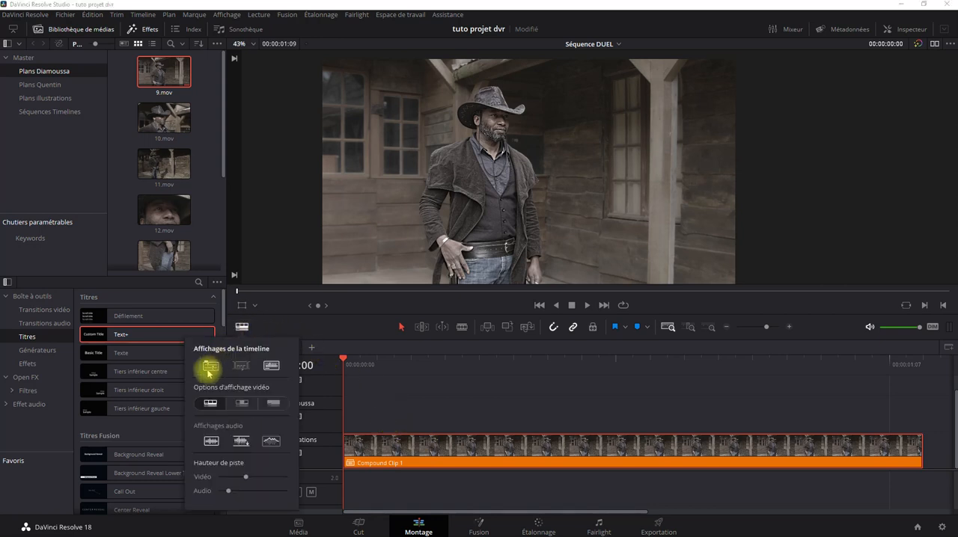
click(484, 404)
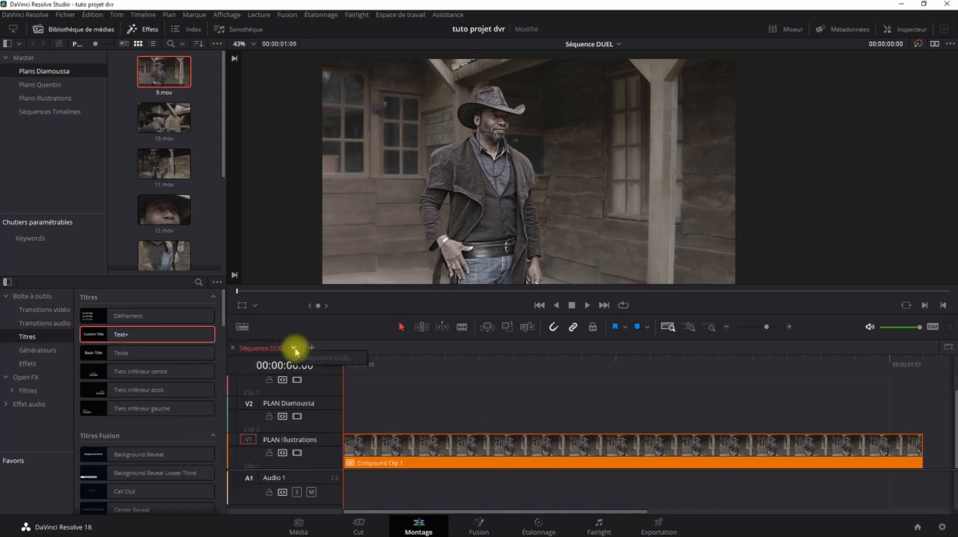
click(446, 420)
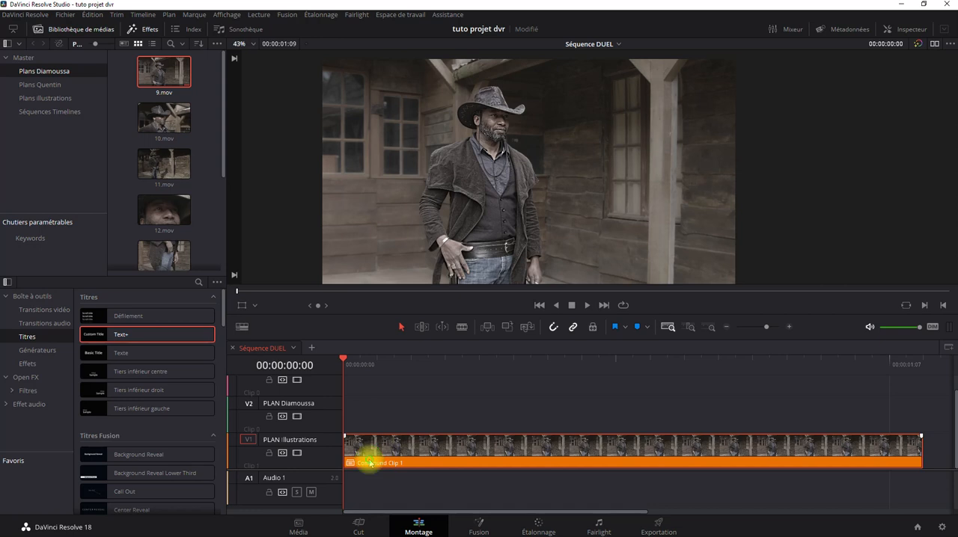
Load Compound Clip 1 from the timeline into the source viewer and check the viewer's list of loaded clips
double_click(410, 452)
click(409, 452)
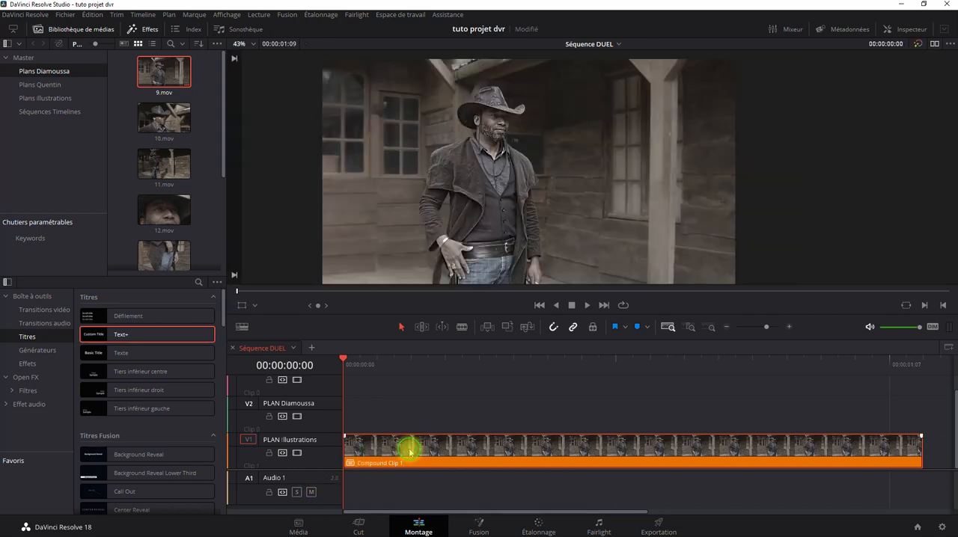
double_click(410, 452)
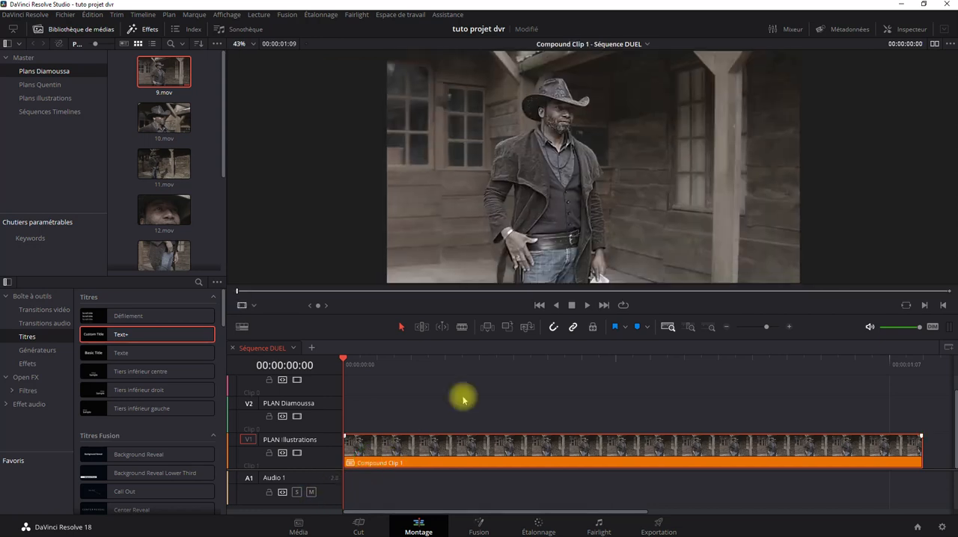
click(647, 45)
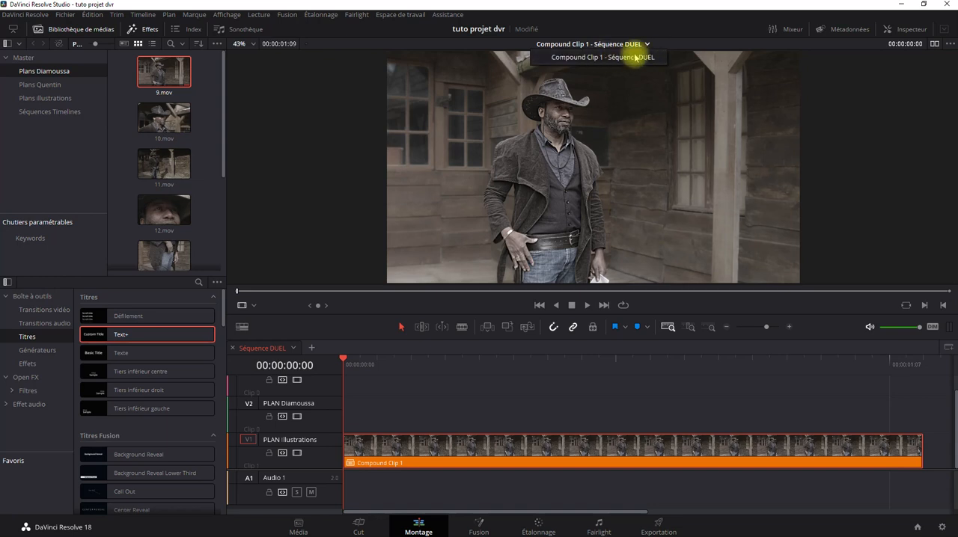
click(629, 60)
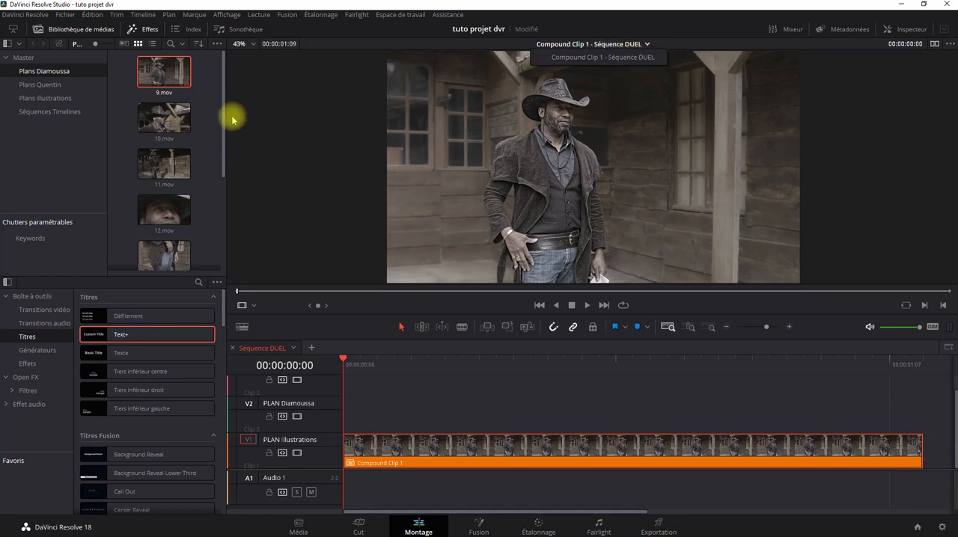
Move Compound Clip 1 from the Plans Diamoussa bin to the Séquences Timelines bin and open that bin
scroll(215, 136, down, 1)
scroll(216, 131, down, 4)
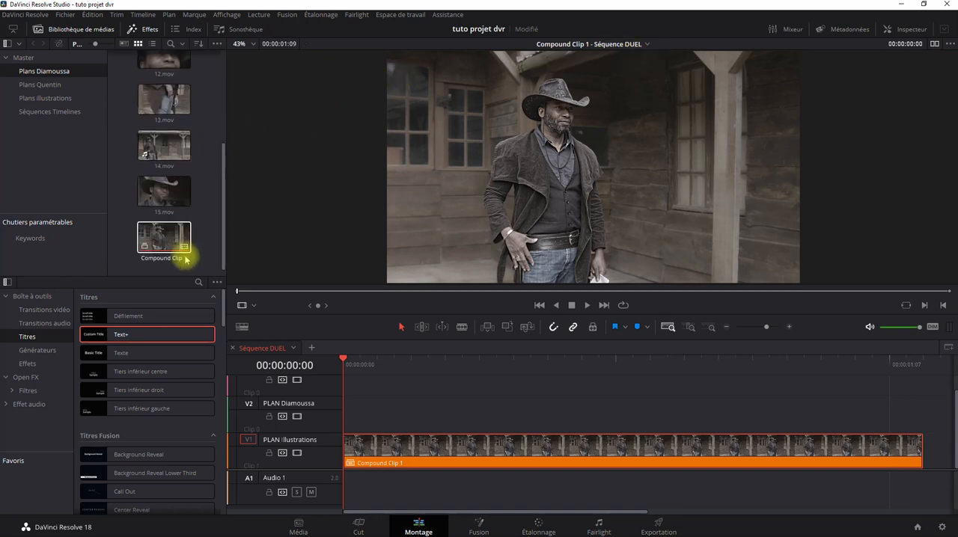
click(157, 263)
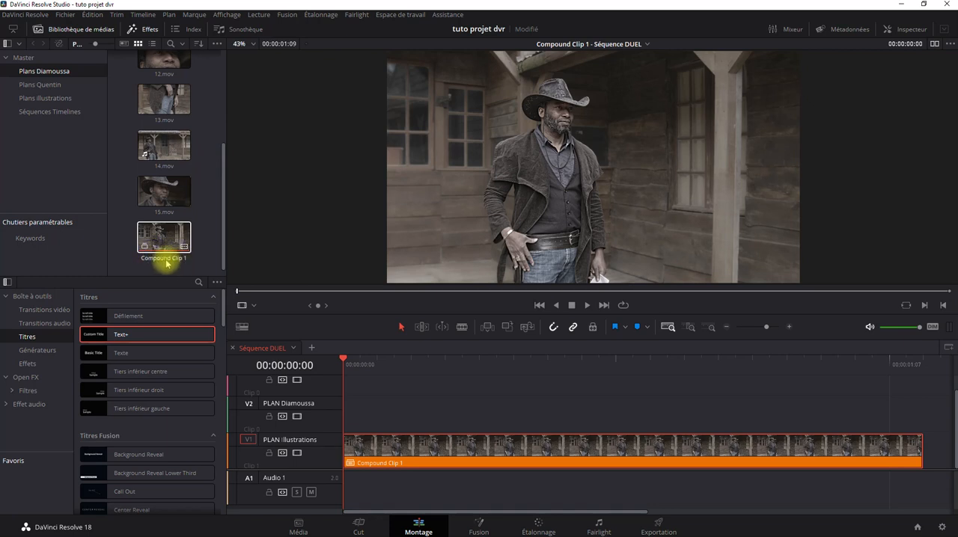
drag(170, 238, 71, 113)
click(71, 113)
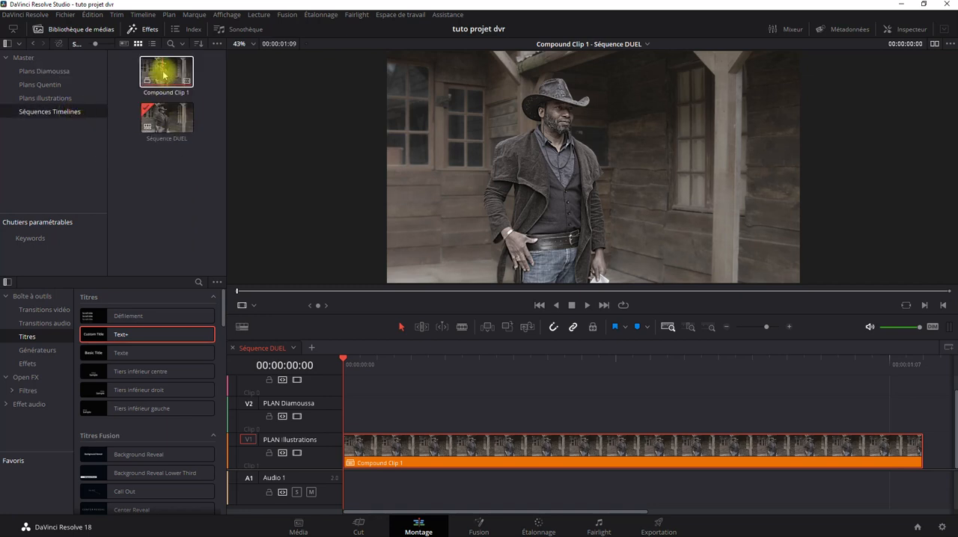
Open Compound Clip 1 as its own timeline alongside Séquence DUEL and select the Vidéo 2 clip inside it
right_click(164, 74)
click(157, 226)
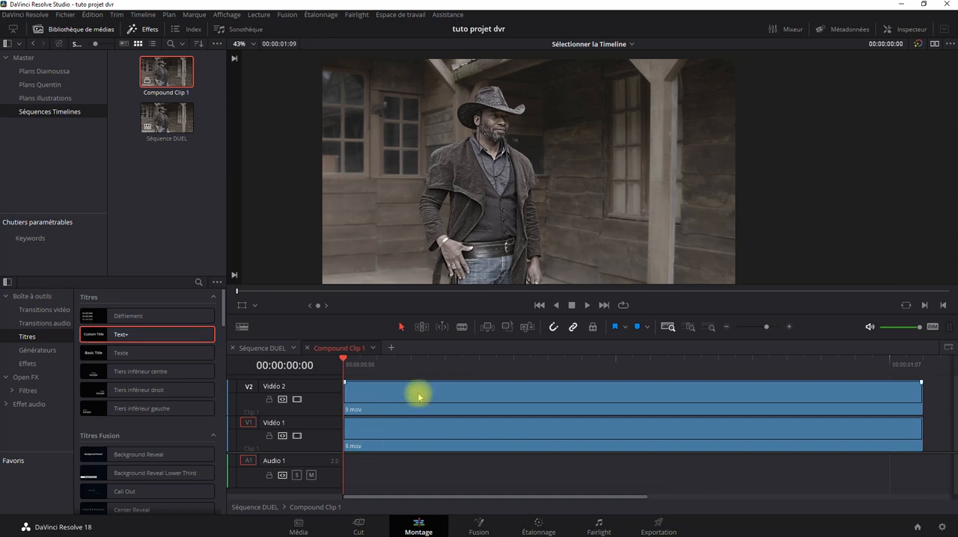
click(387, 437)
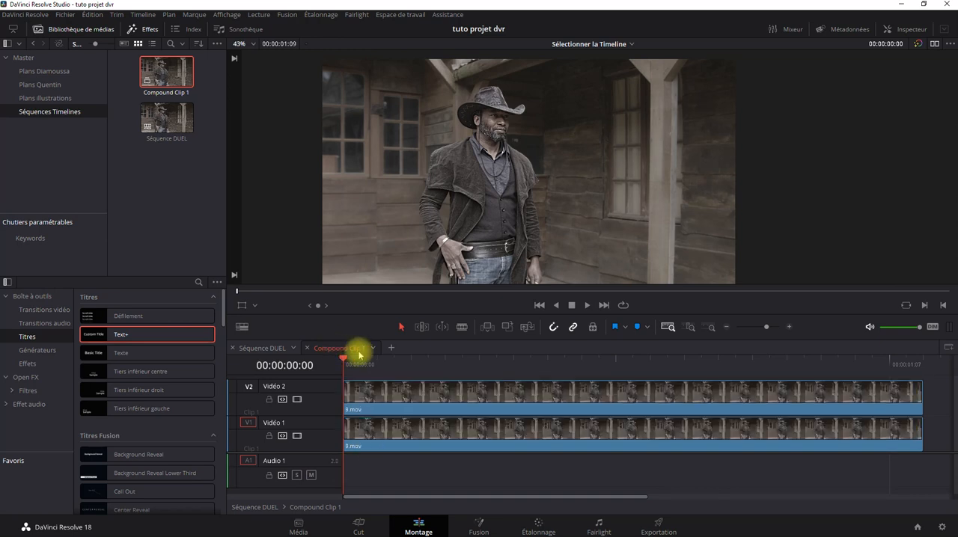
click(401, 405)
click(402, 438)
click(403, 406)
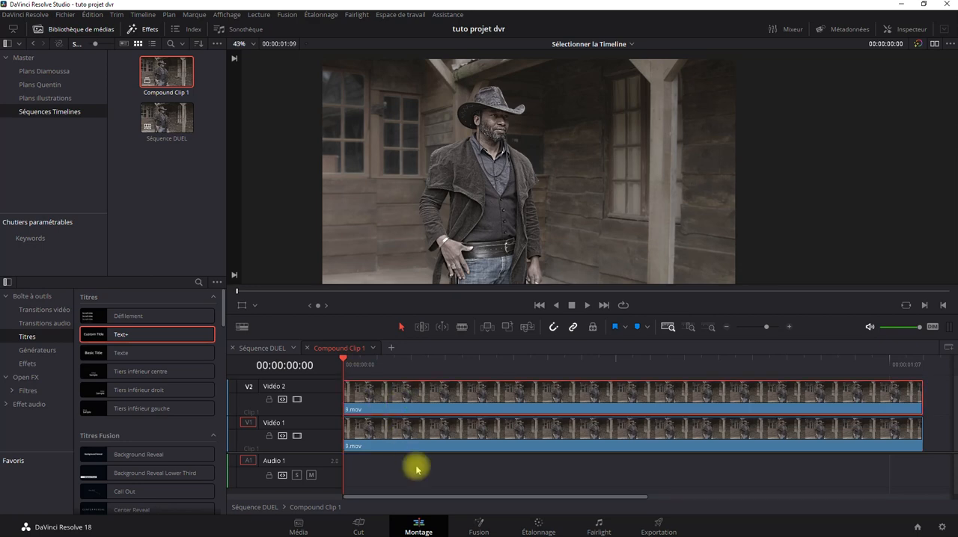
Check the grade of the Vidéo 2 clip inside the compound clip, and return to the Séquence DUEL timeline
click(544, 524)
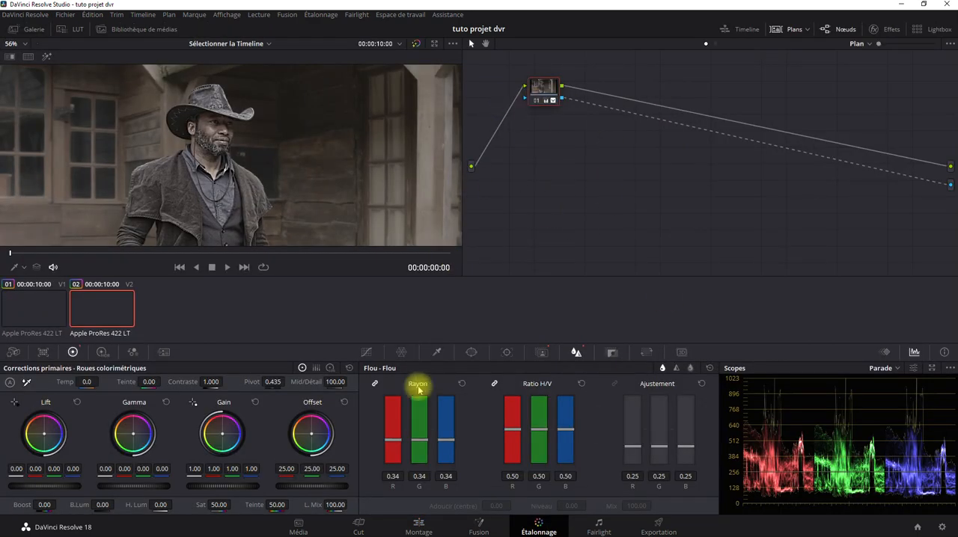
click(421, 527)
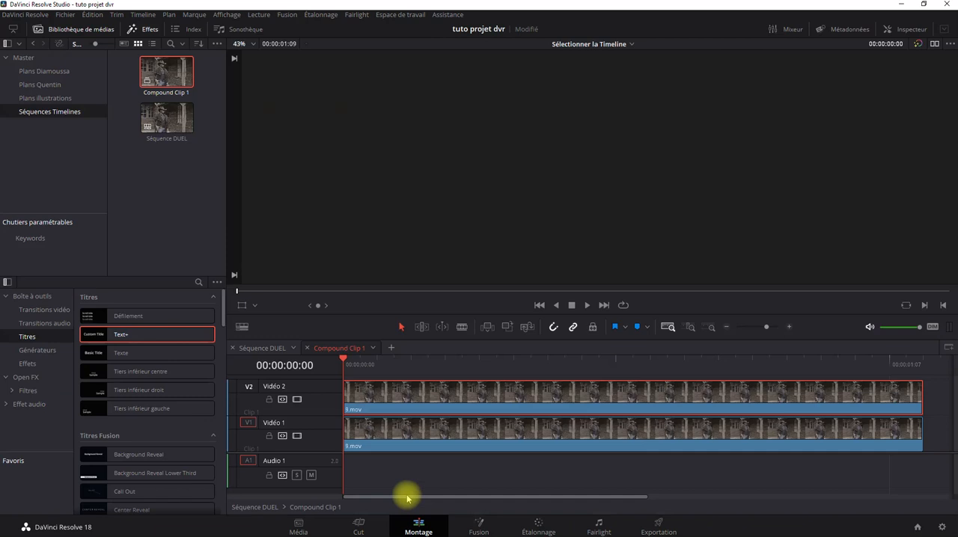
click(266, 349)
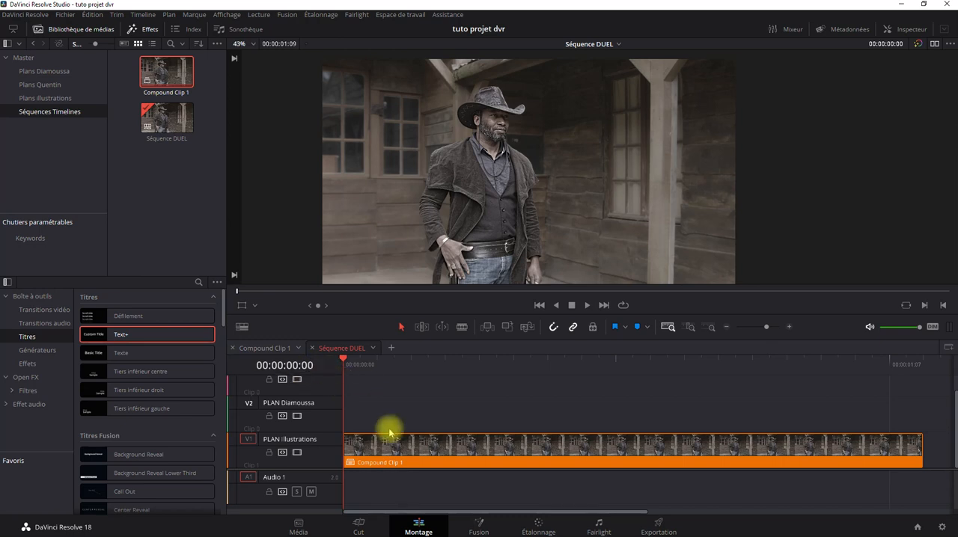
Switch between the Compound Clip 1 and Séquence DUEL timelines, and bring up Séquence DUEL's compound clip on the color page
click(272, 351)
click(341, 349)
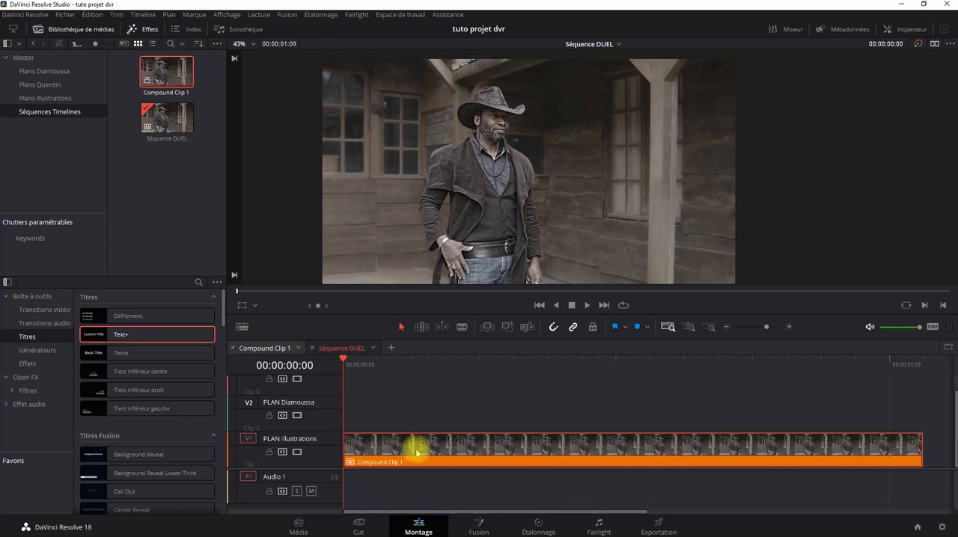
double_click(400, 446)
click(339, 346)
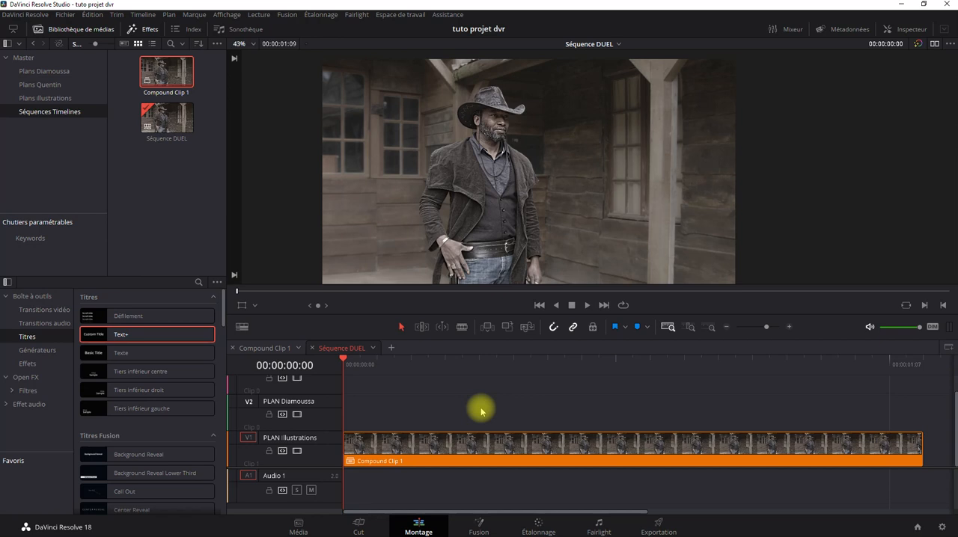
click(537, 525)
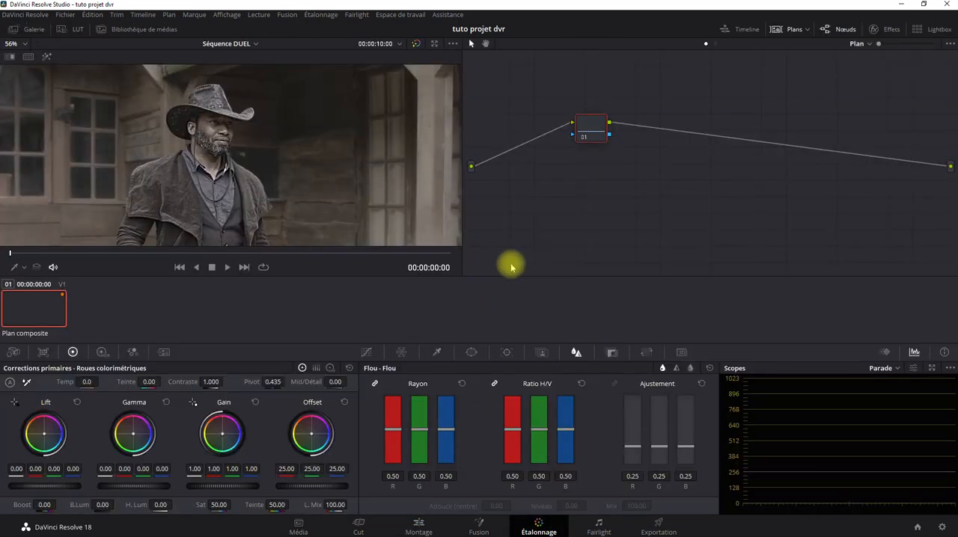